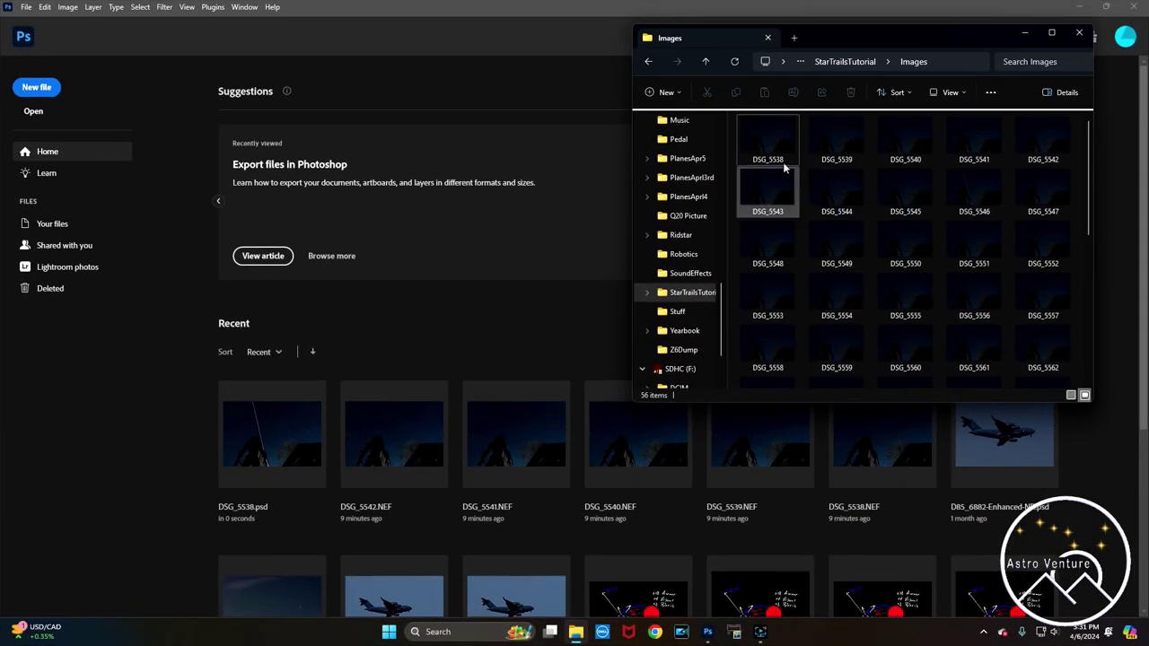
# Select raw frames DSG_5538 through DSG_5542 and drag them onto Photoshop to load them in Camera Raw
pyautogui.scroll(-5, 763, 152)
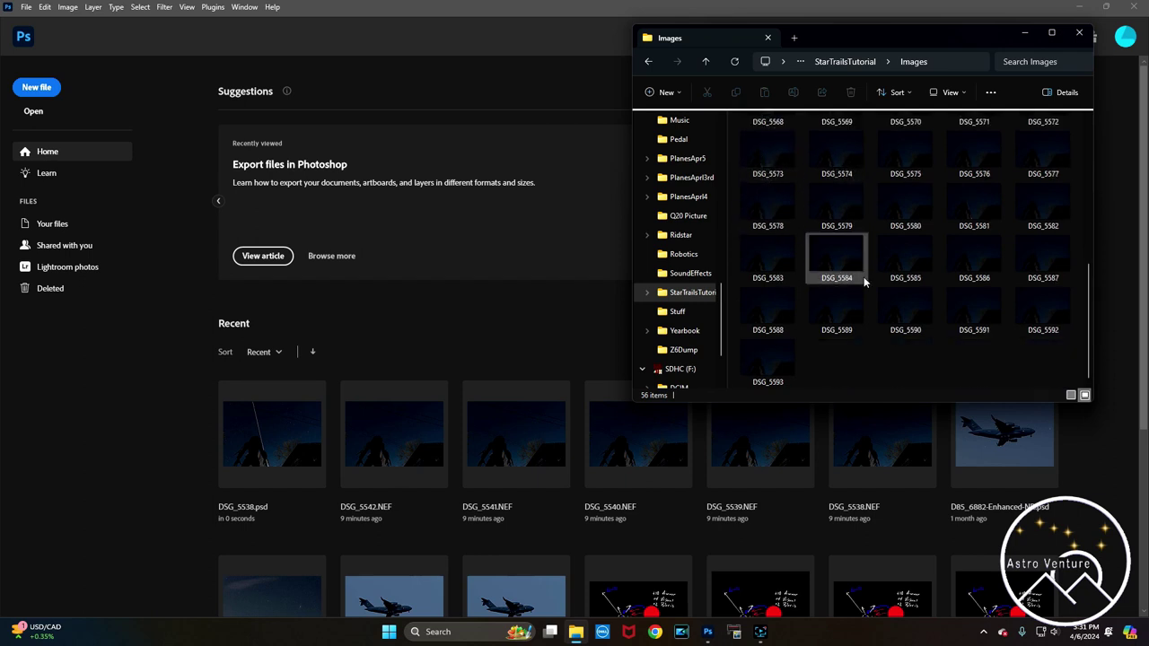
pyautogui.moveTo(768, 366)
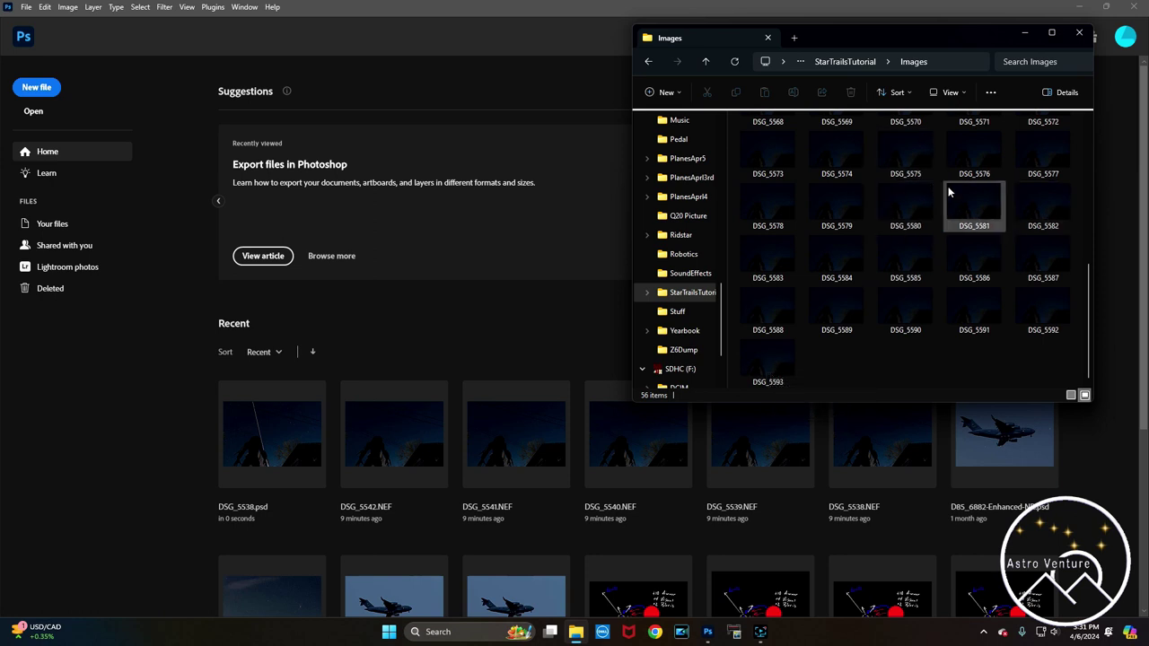
pyautogui.scroll(5, 943, 292)
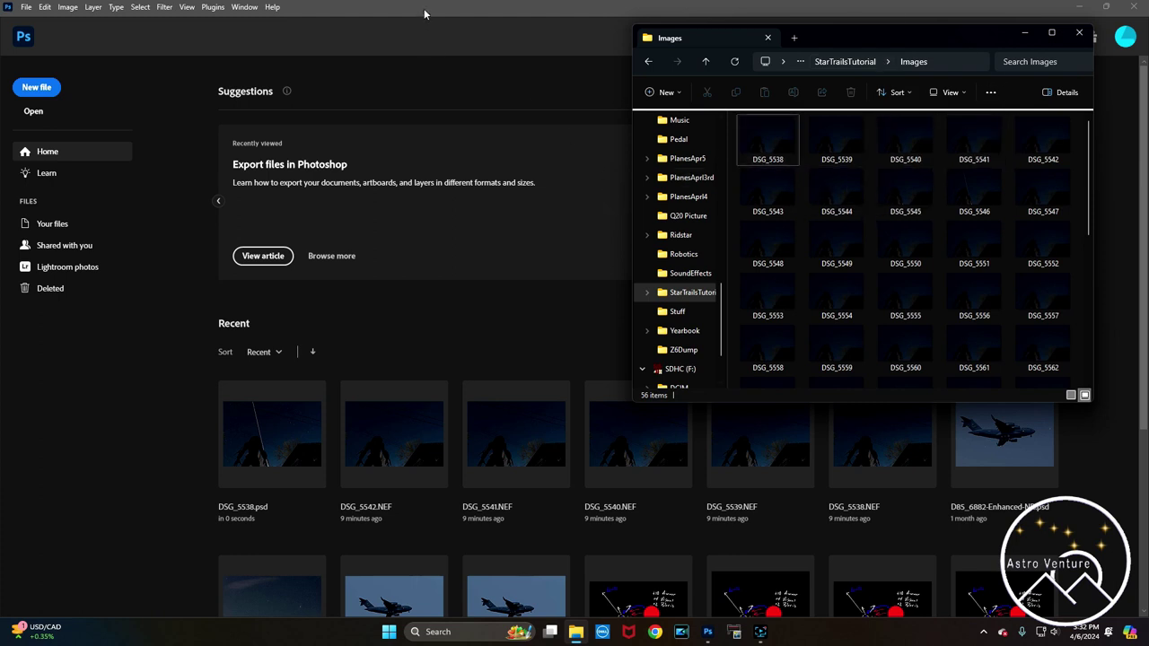
pyautogui.click(759, 136)
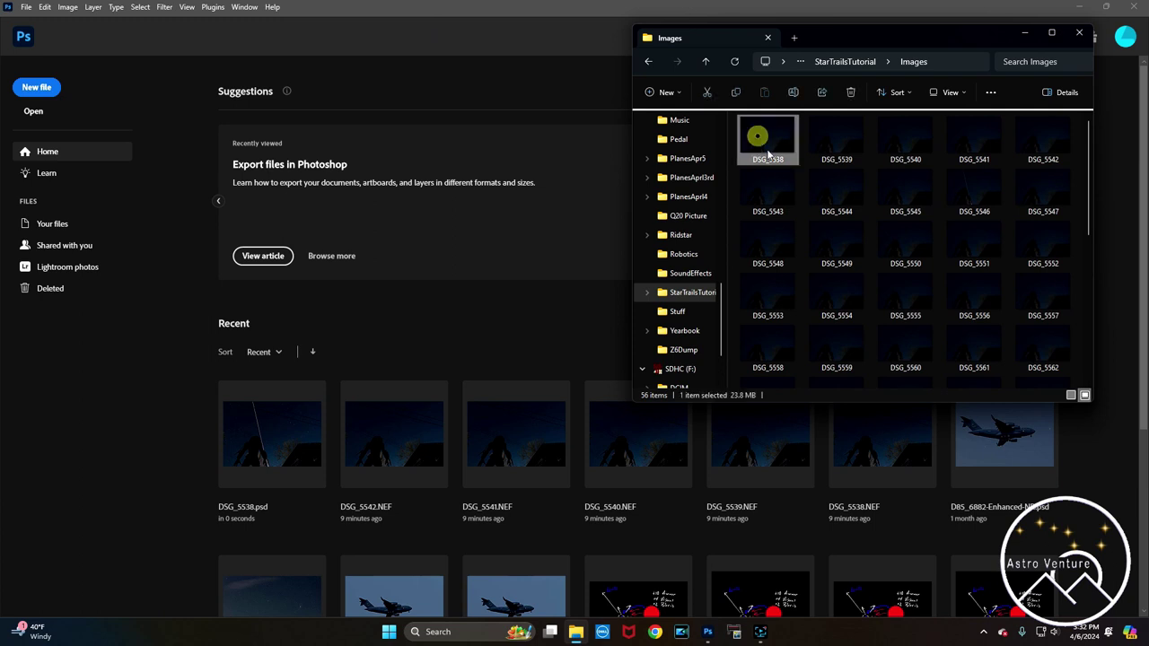
pyautogui.keyDown('shift'); pyautogui.click(1050, 145); pyautogui.keyUp('shift')
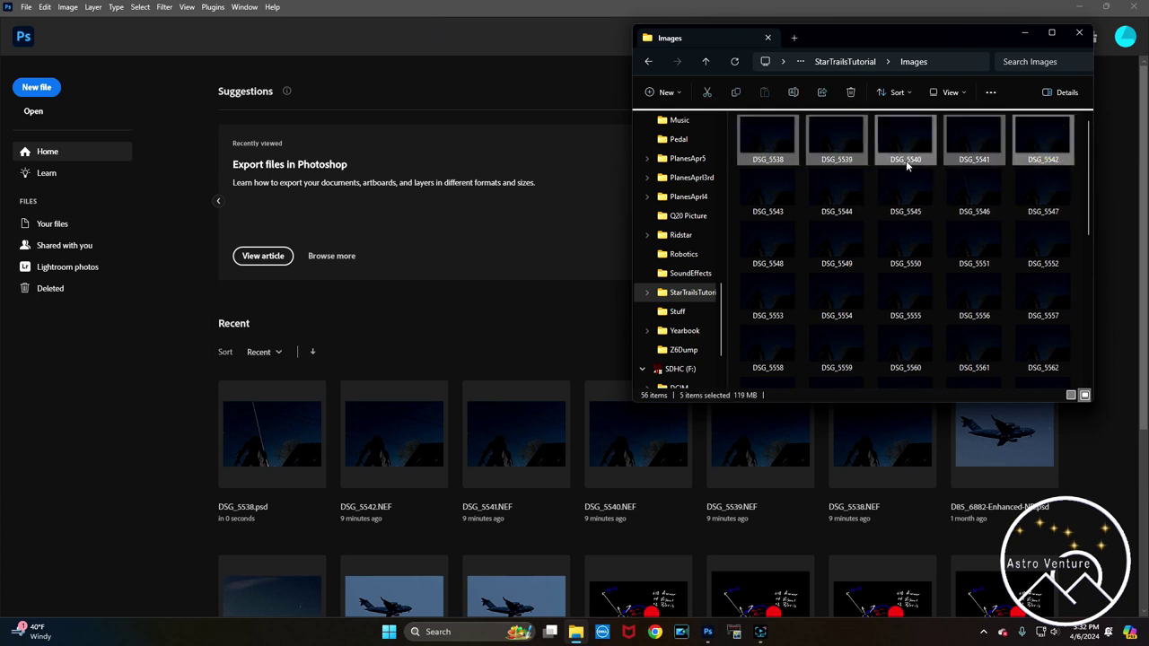
pyautogui.moveTo(898, 141); pyautogui.dragTo(506, 362)
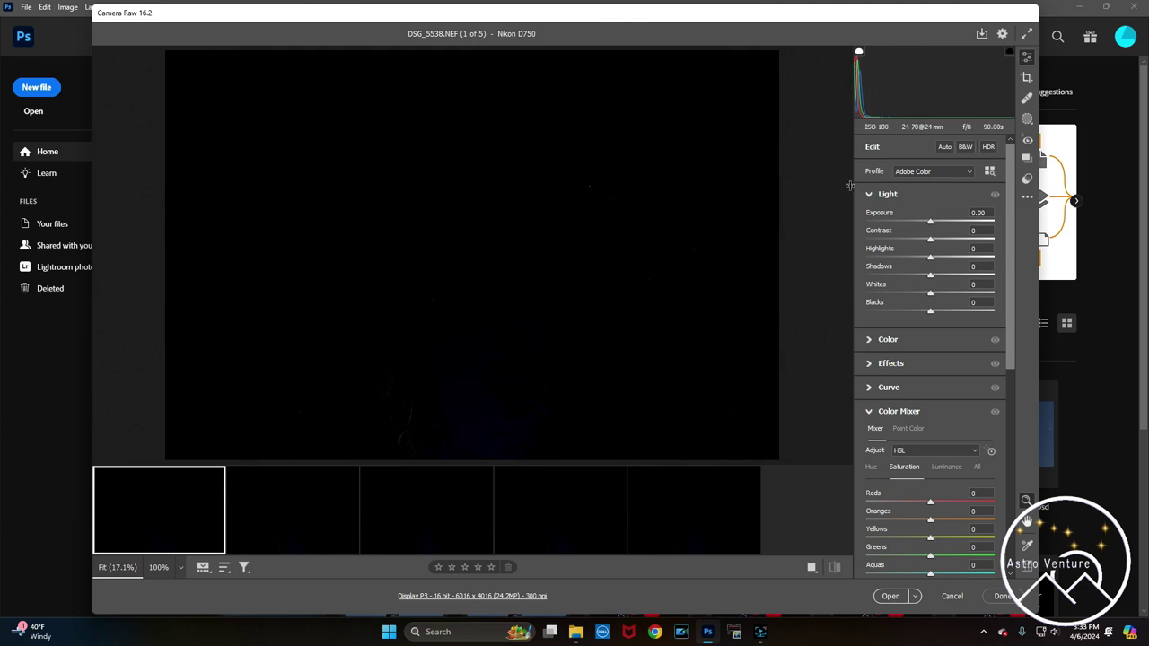
# Enable Remove chromatic aberration and Use profile corrections, then raise DSG_5538's Exposure toward +1.50
pyautogui.scroll(-3, 934, 449)
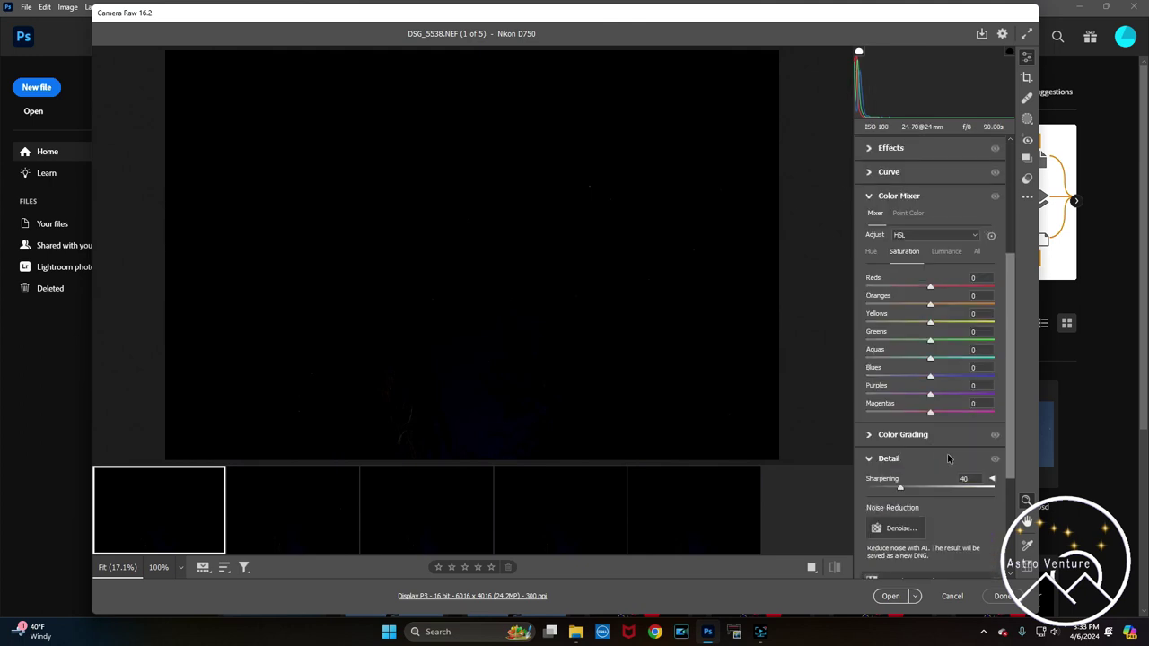
pyautogui.scroll(-3, 947, 451)
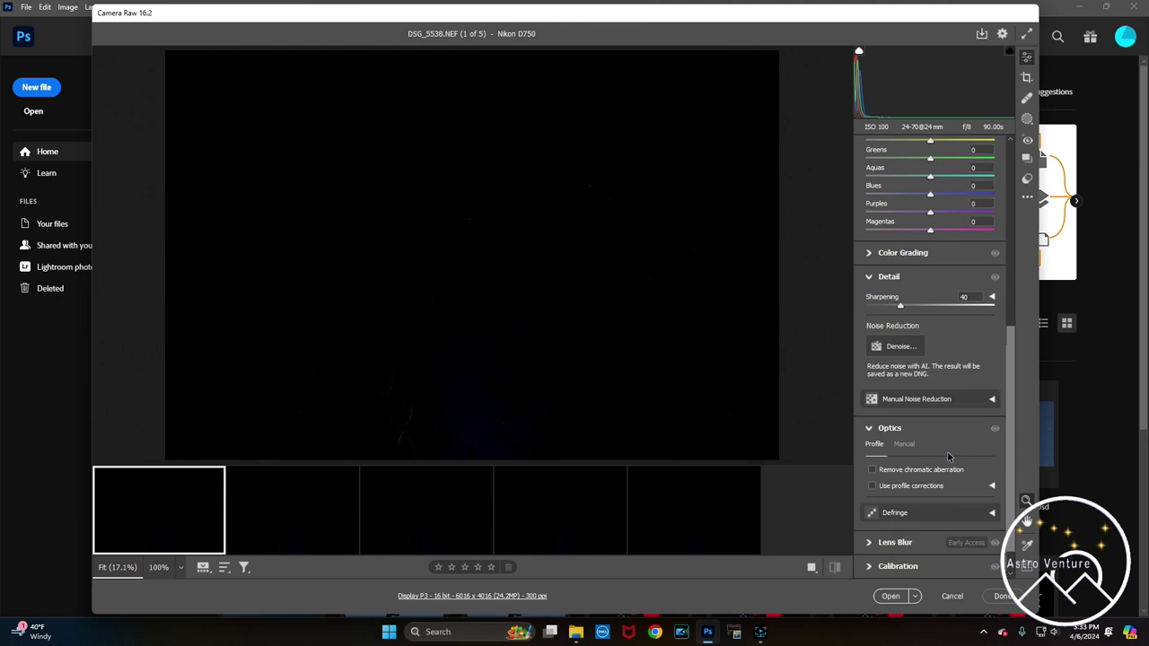
pyautogui.click(871, 470)
pyautogui.click(871, 486)
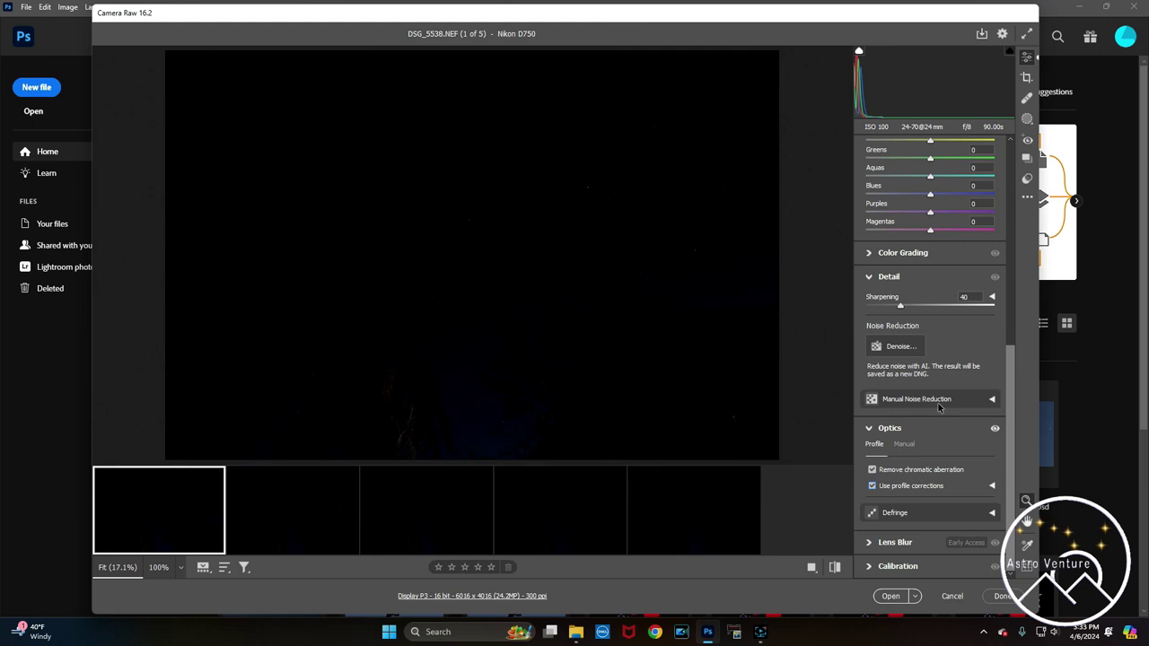
pyautogui.scroll(6, 938, 399)
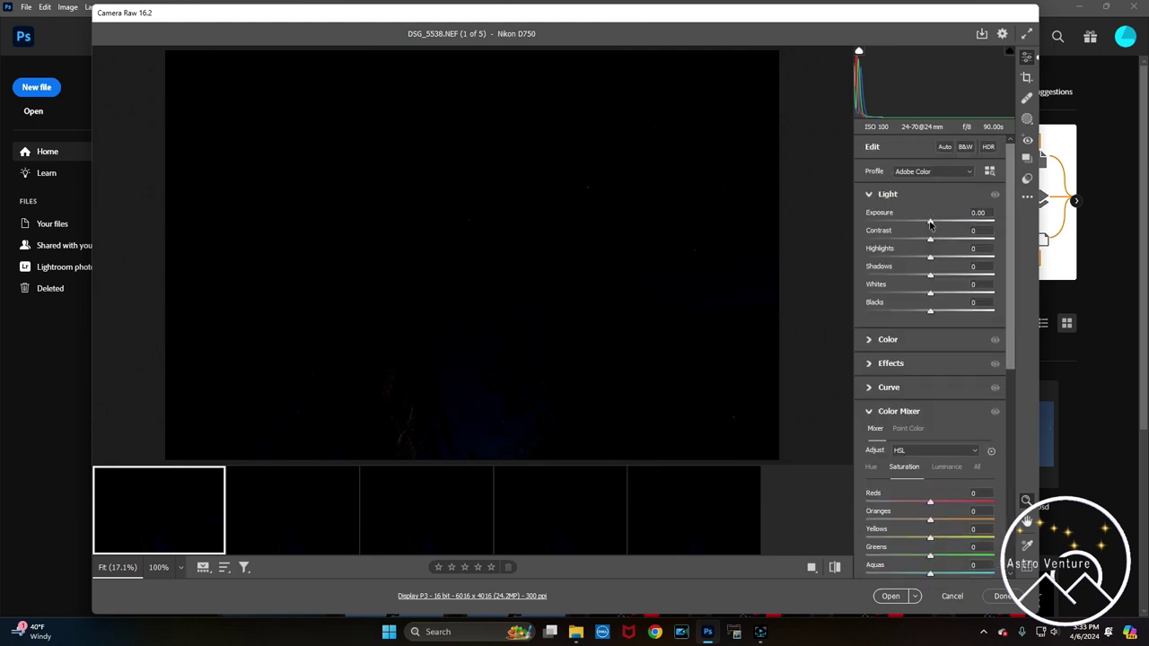
pyautogui.moveTo(932, 224); pyautogui.dragTo(951, 228)
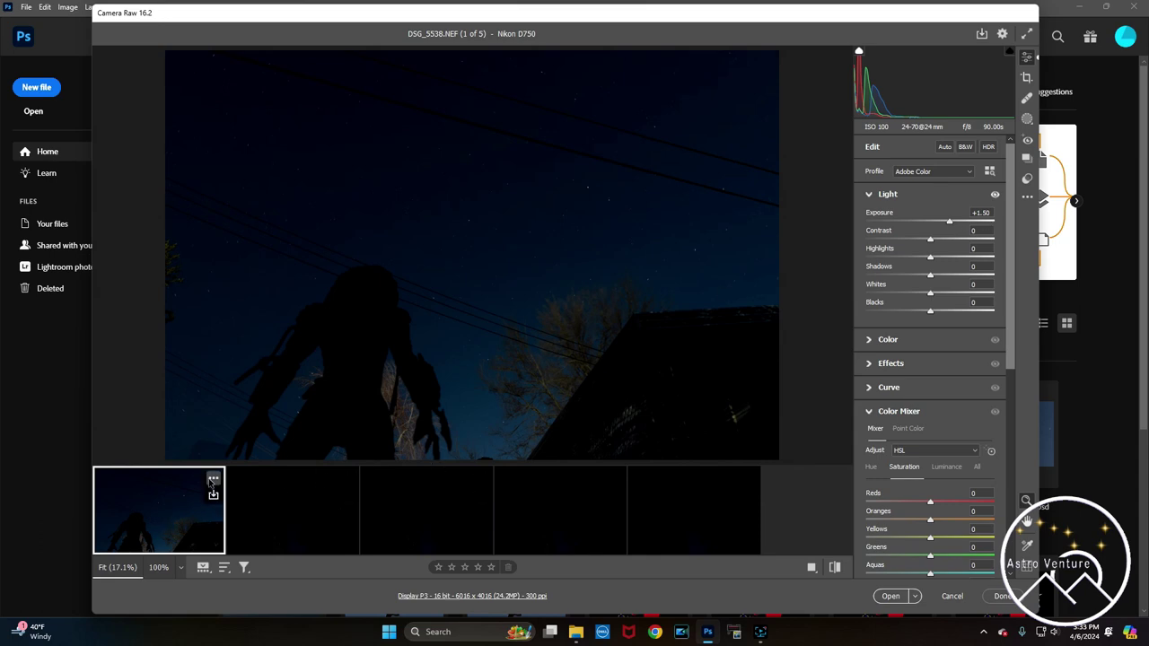
# Select all five frames, sync DSG_5538's settings to them, and open them in Photoshop
pyautogui.click(214, 481)
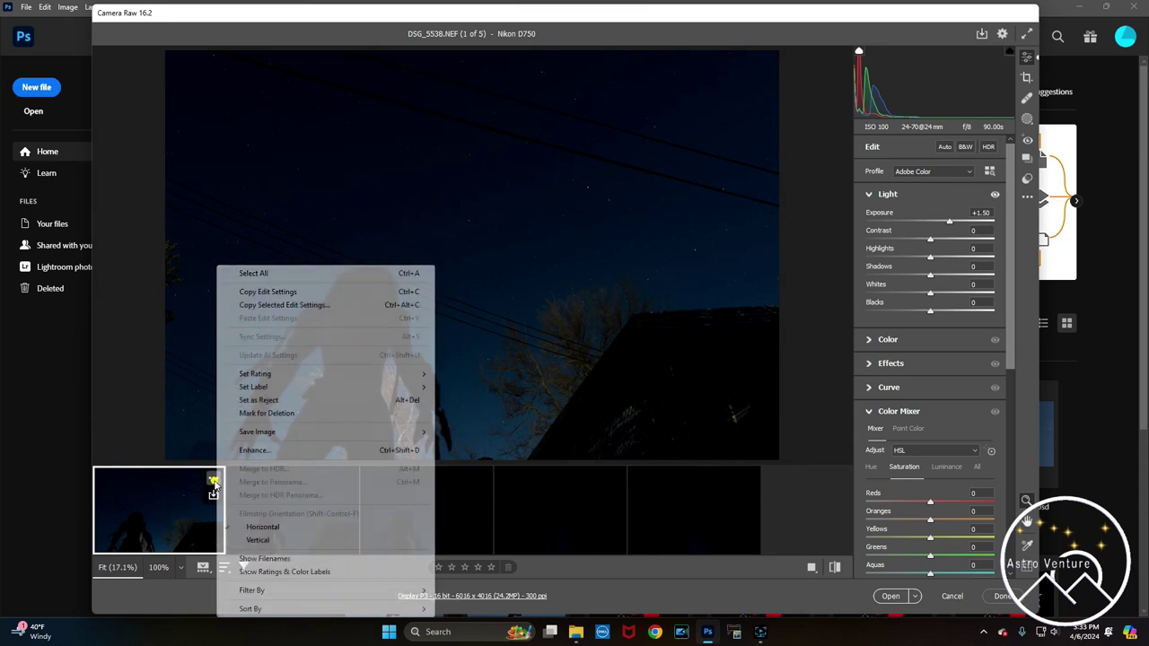
pyautogui.click(254, 274)
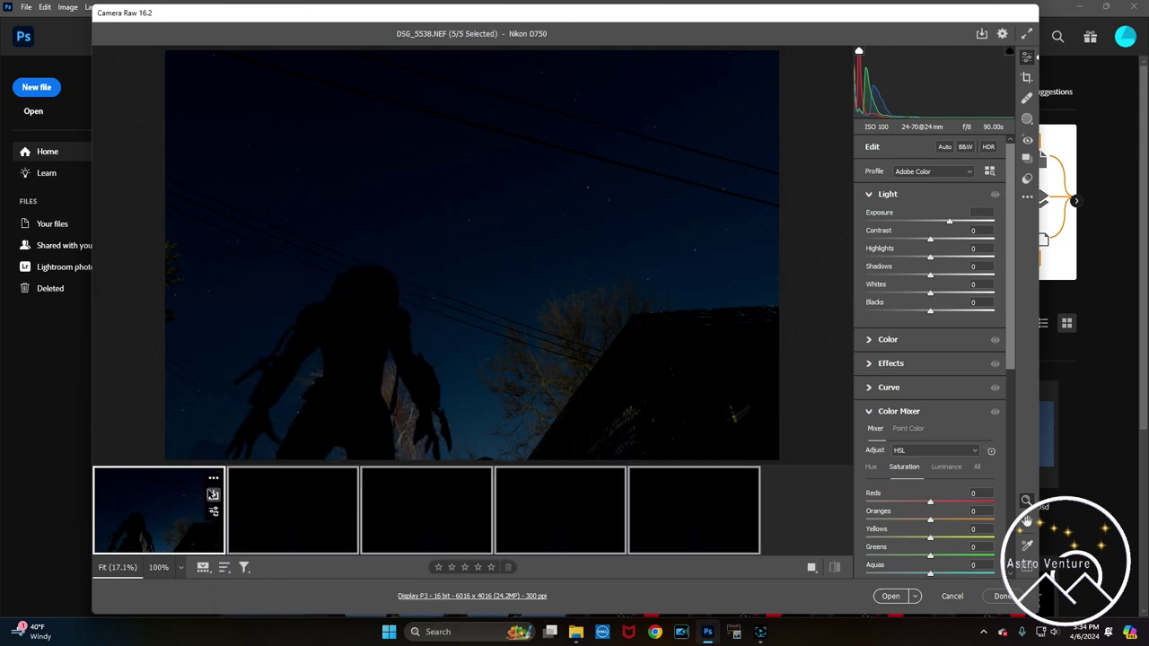
pyautogui.click(213, 478)
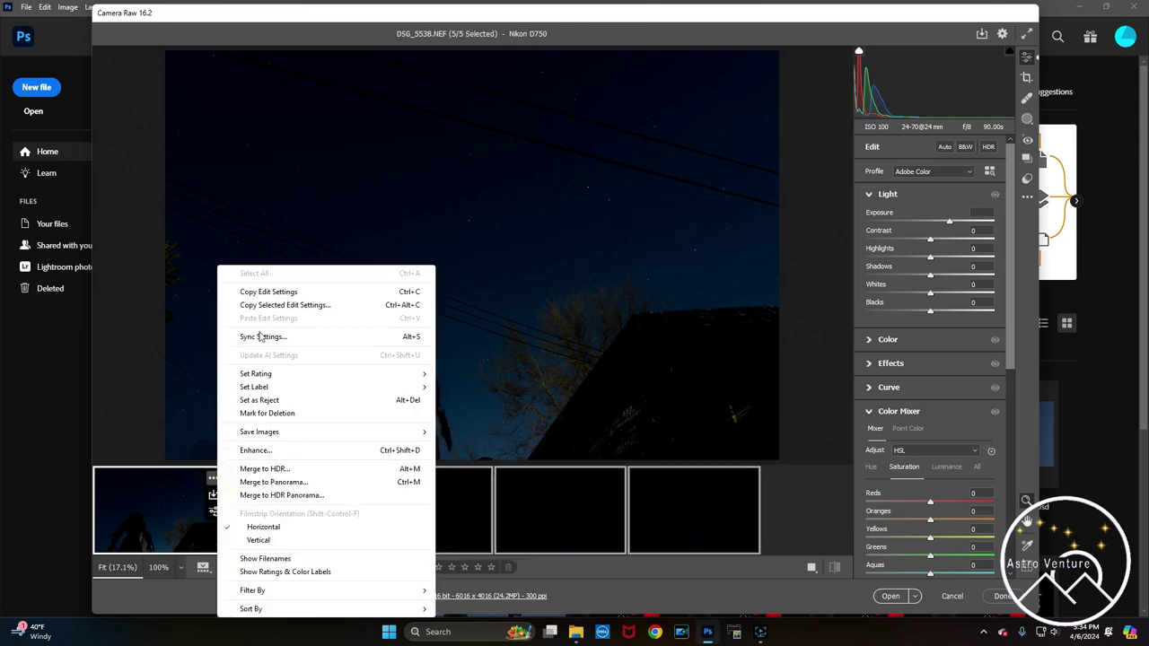
pyautogui.click(260, 339)
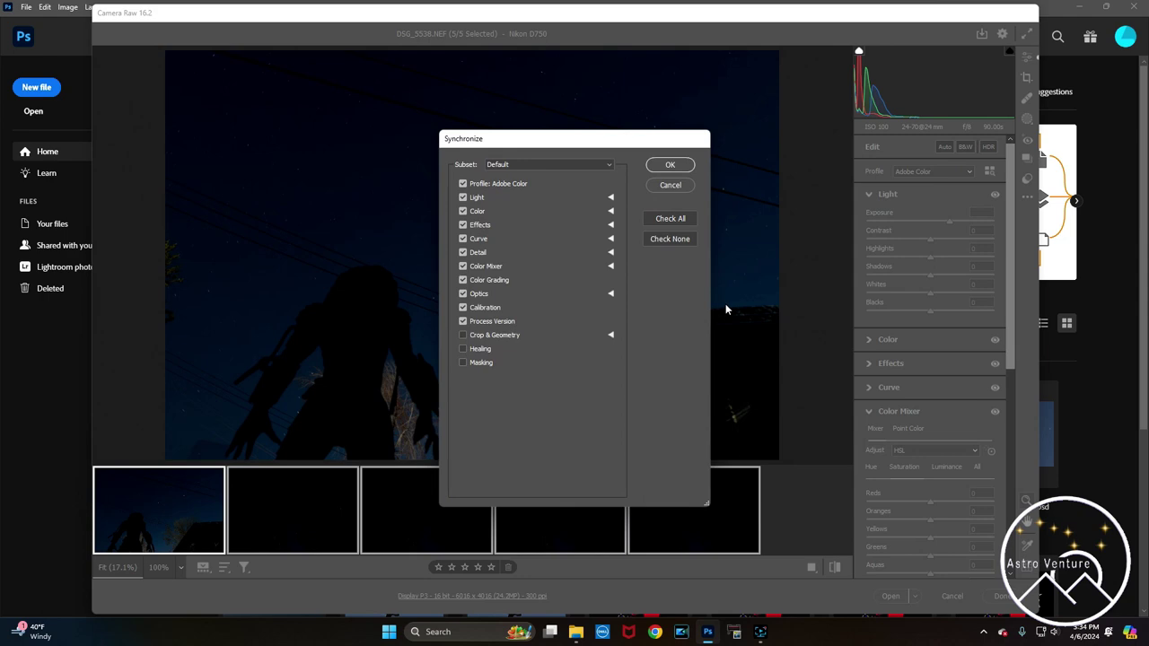
pyautogui.click(670, 167)
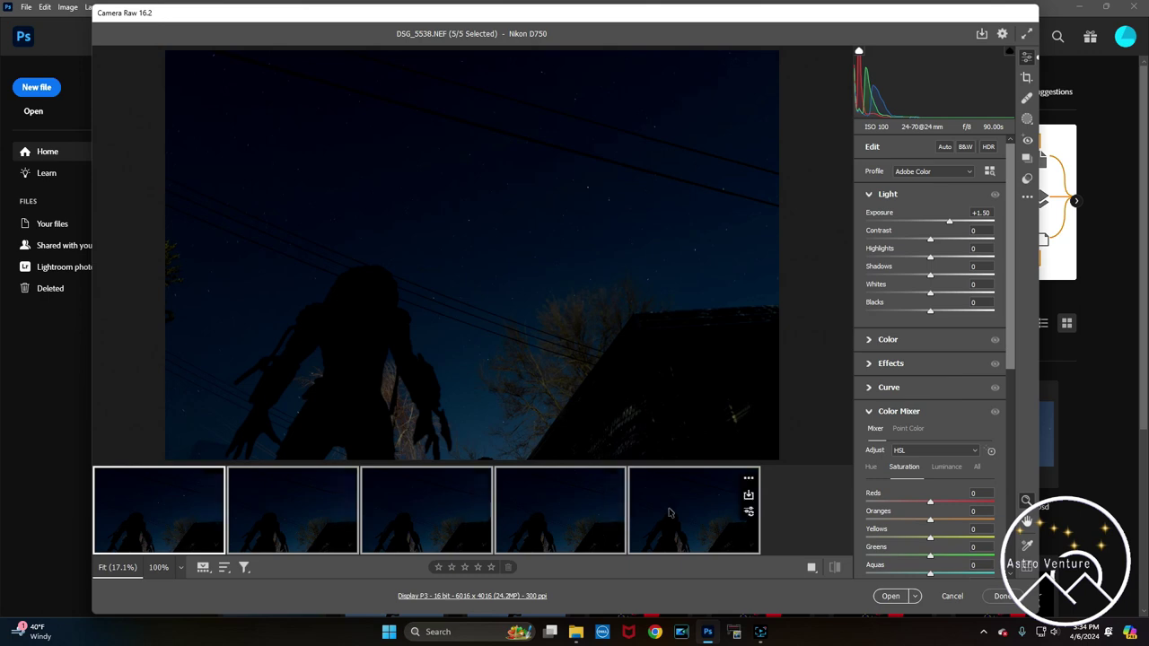
pyautogui.moveTo(611, 510)
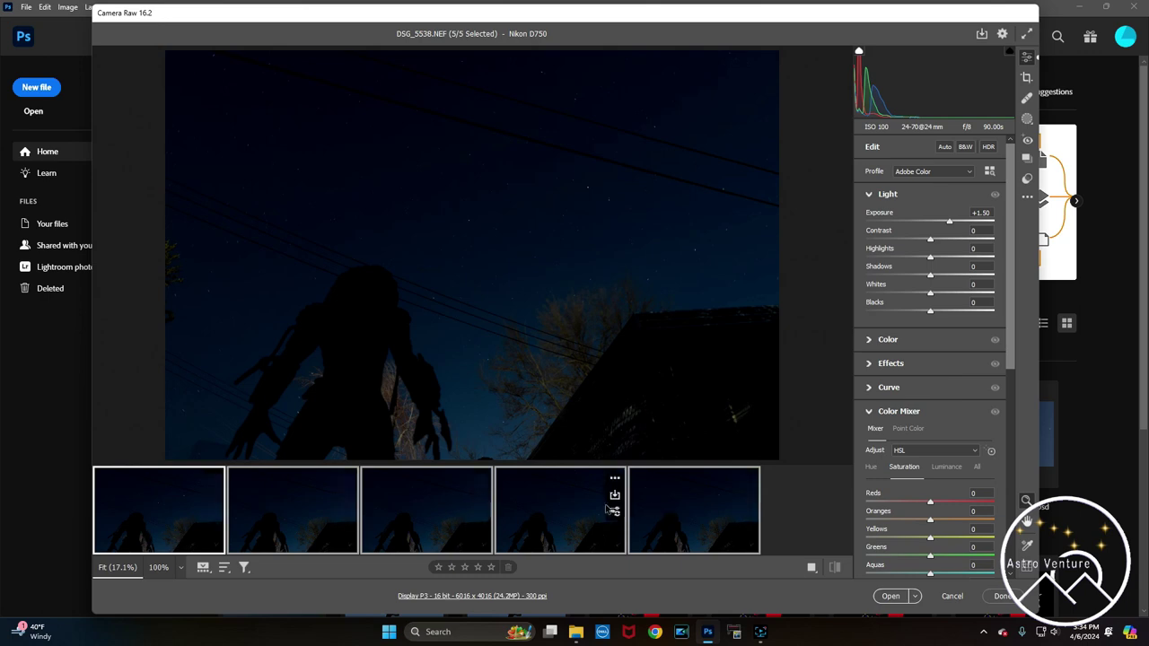
pyautogui.click(889, 596)
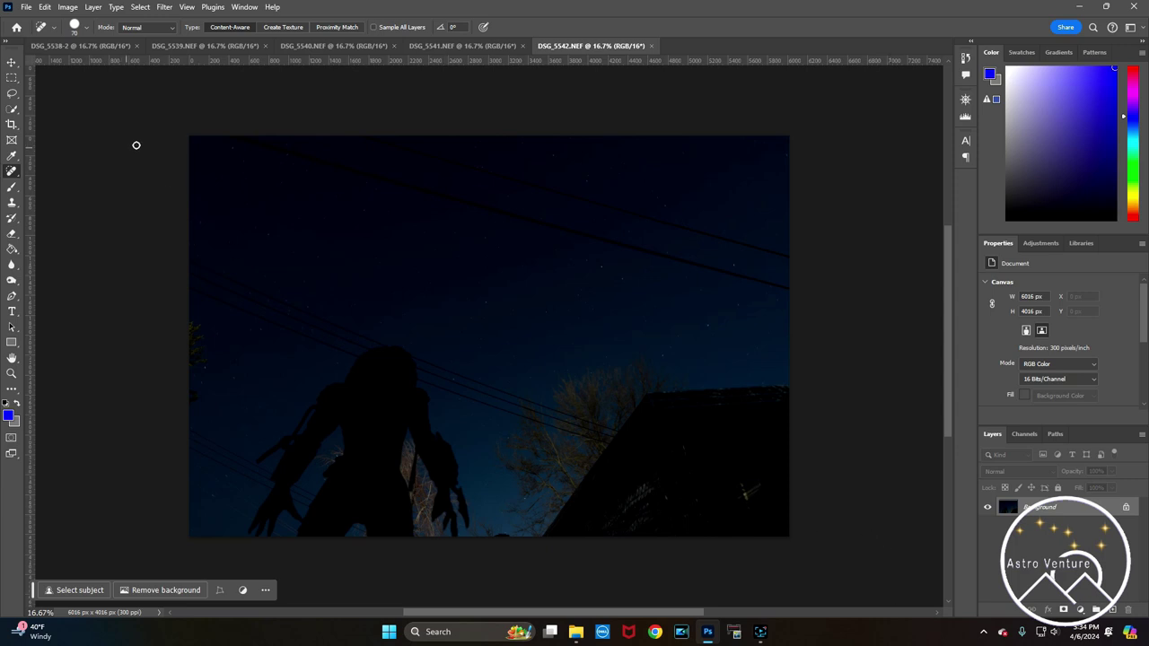
# Copy DSG_5539 into DSG_5538-2 as Layer 1 with Lighten blending, closing DSG_5539 unsaved
pyautogui.click(96, 47)
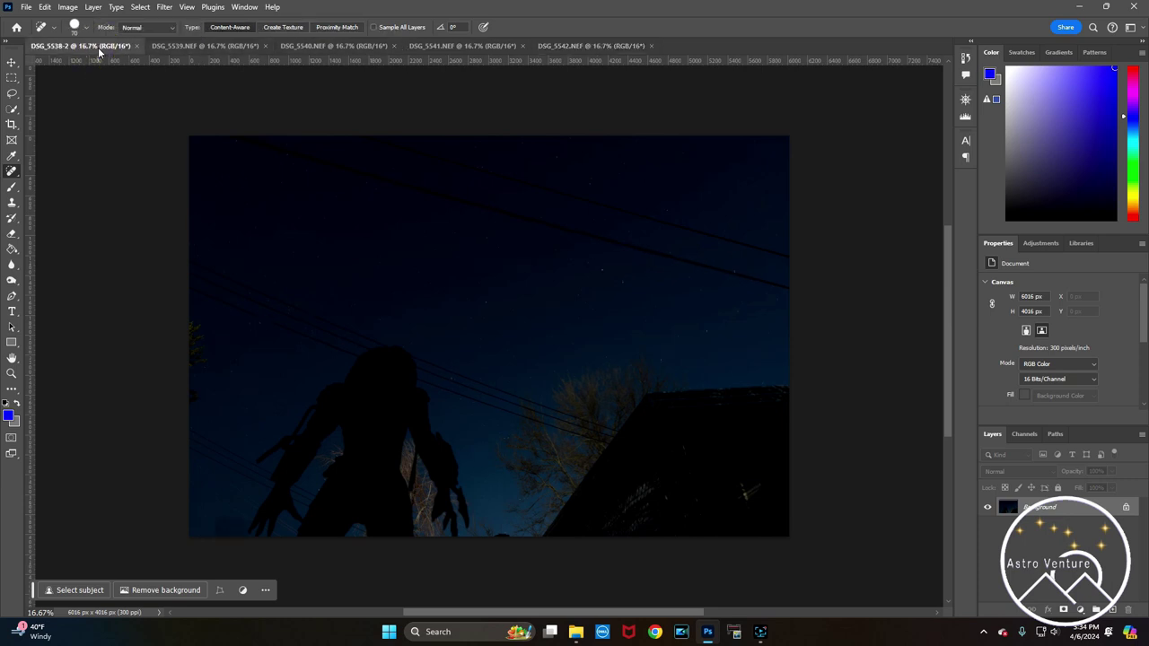
pyautogui.click(203, 48)
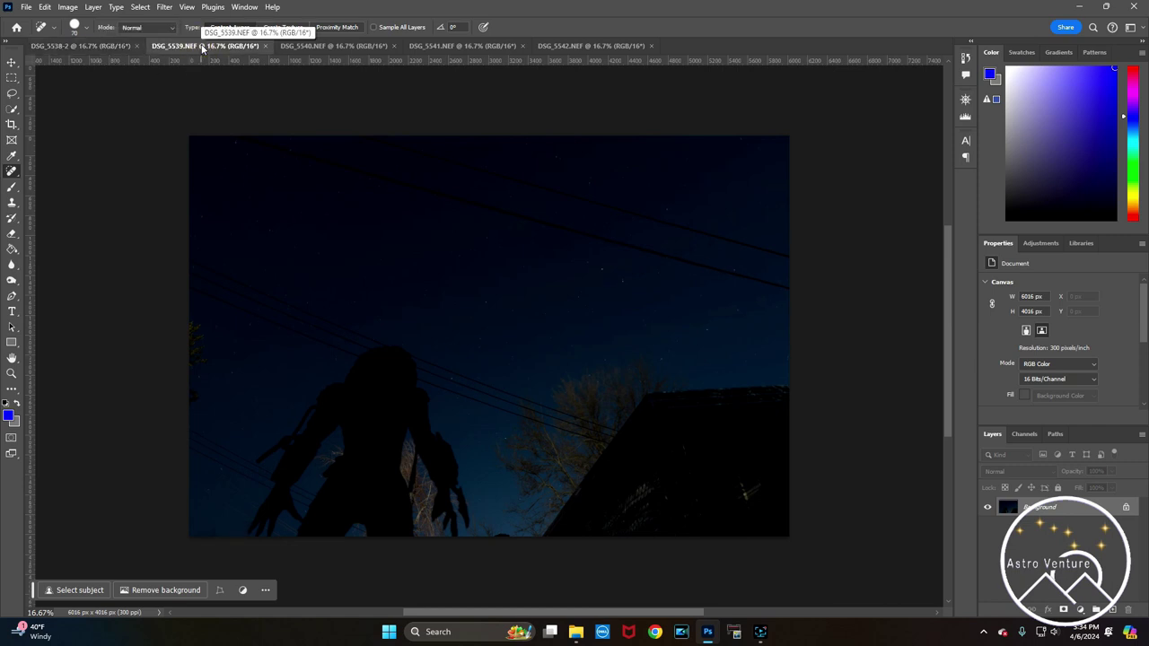
pyautogui.hotkey('ctrl', 'a')
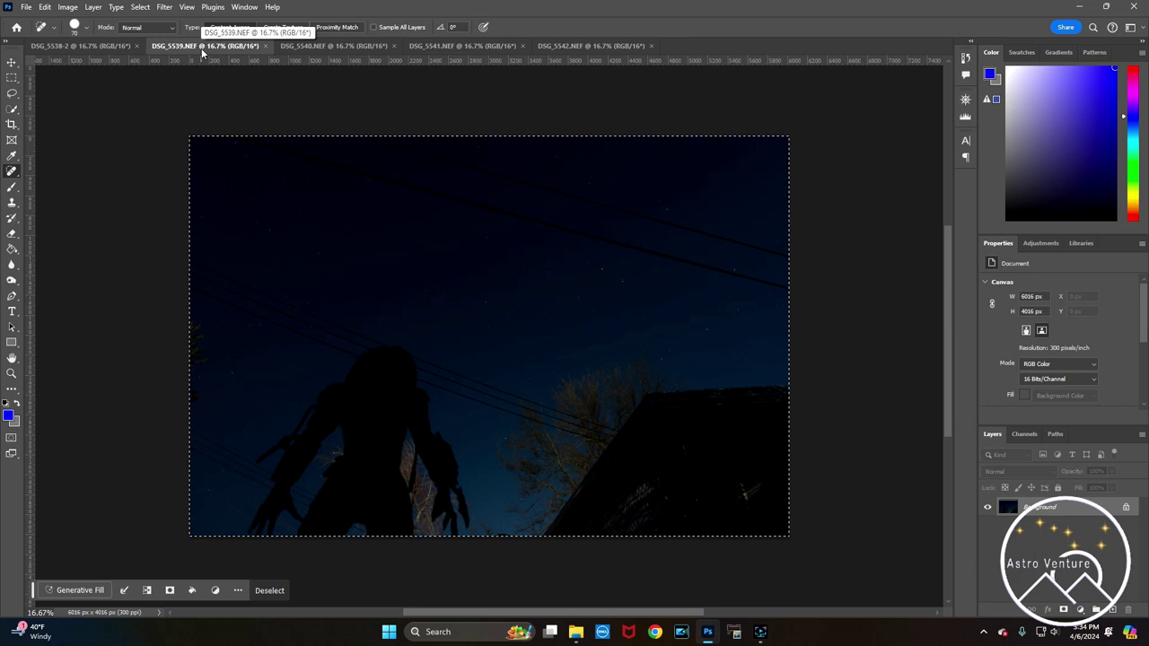
pyautogui.click(265, 47)
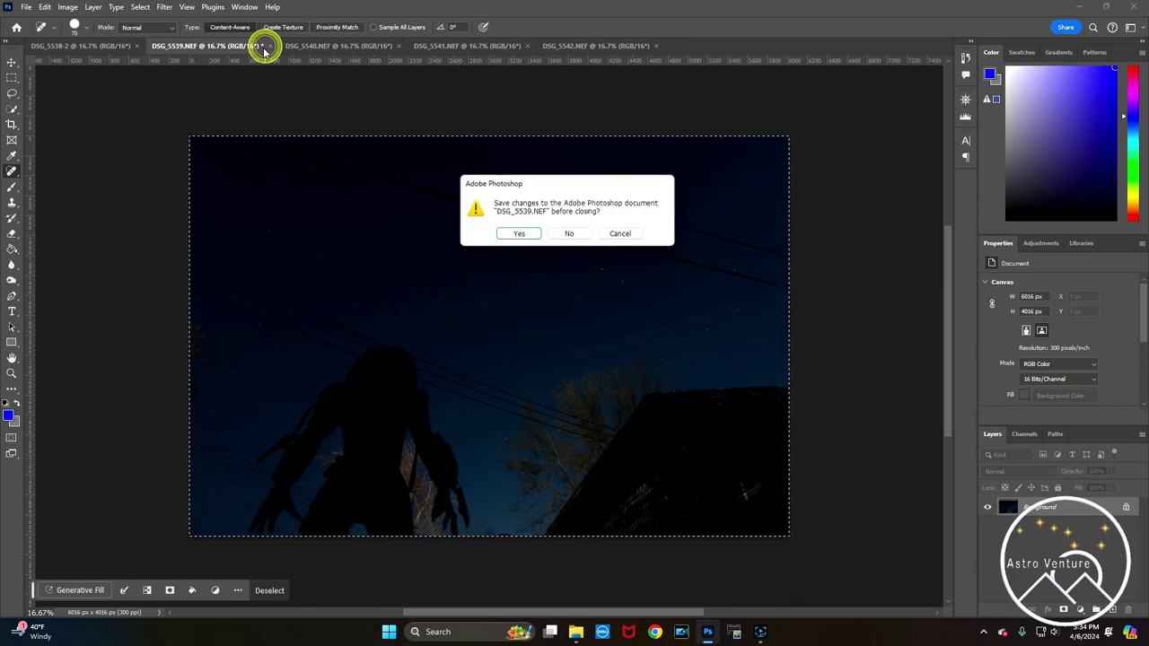
pyautogui.click(560, 233)
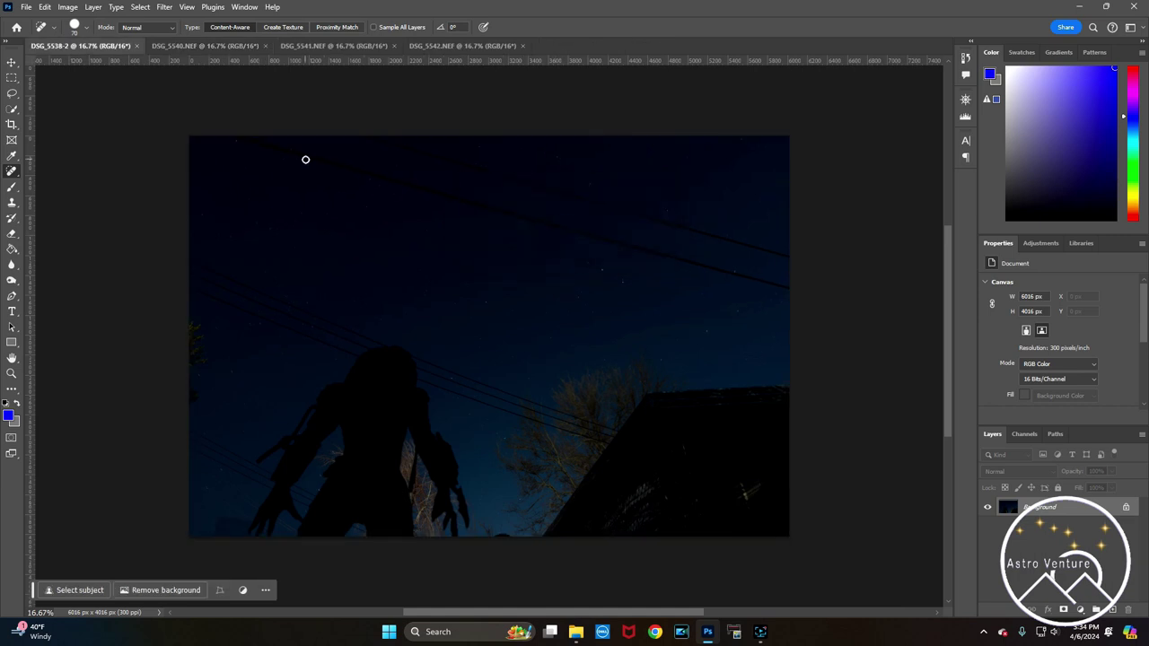
pyautogui.hotkey('ctrl', 'j')
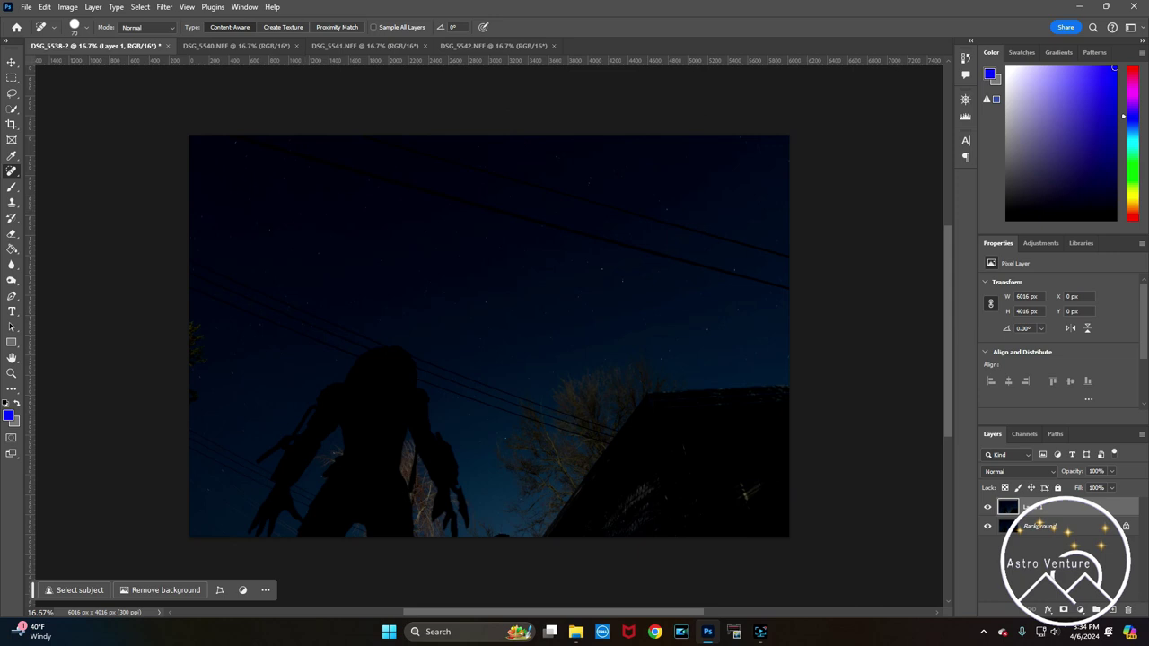
pyautogui.click(1010, 473)
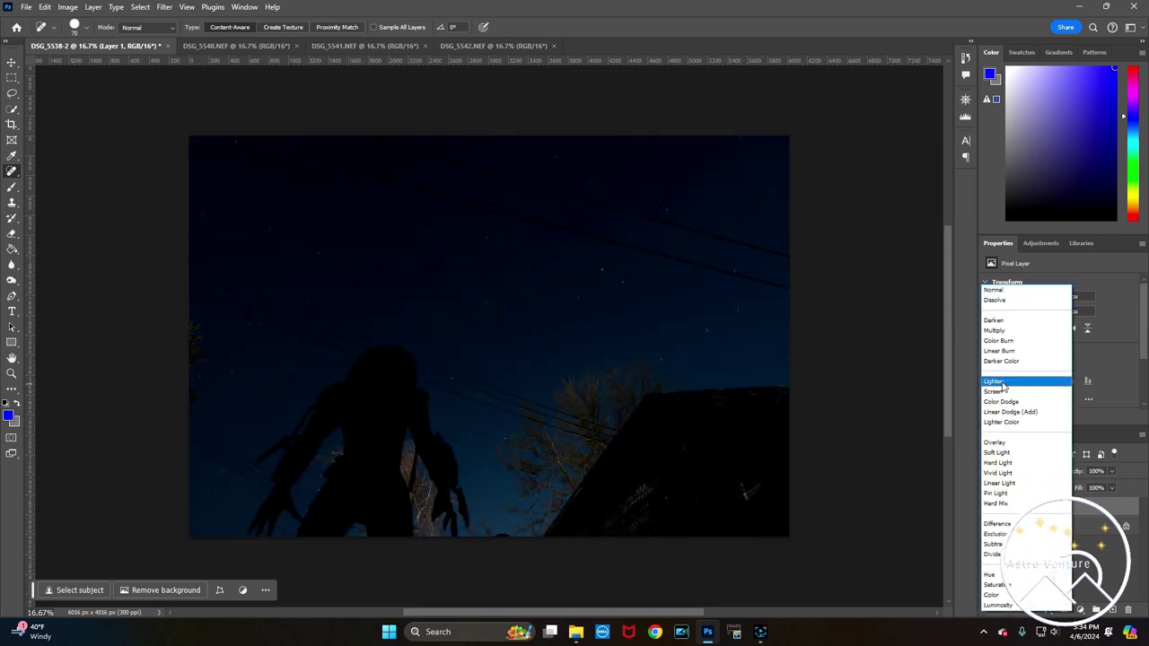
pyautogui.click(1001, 382)
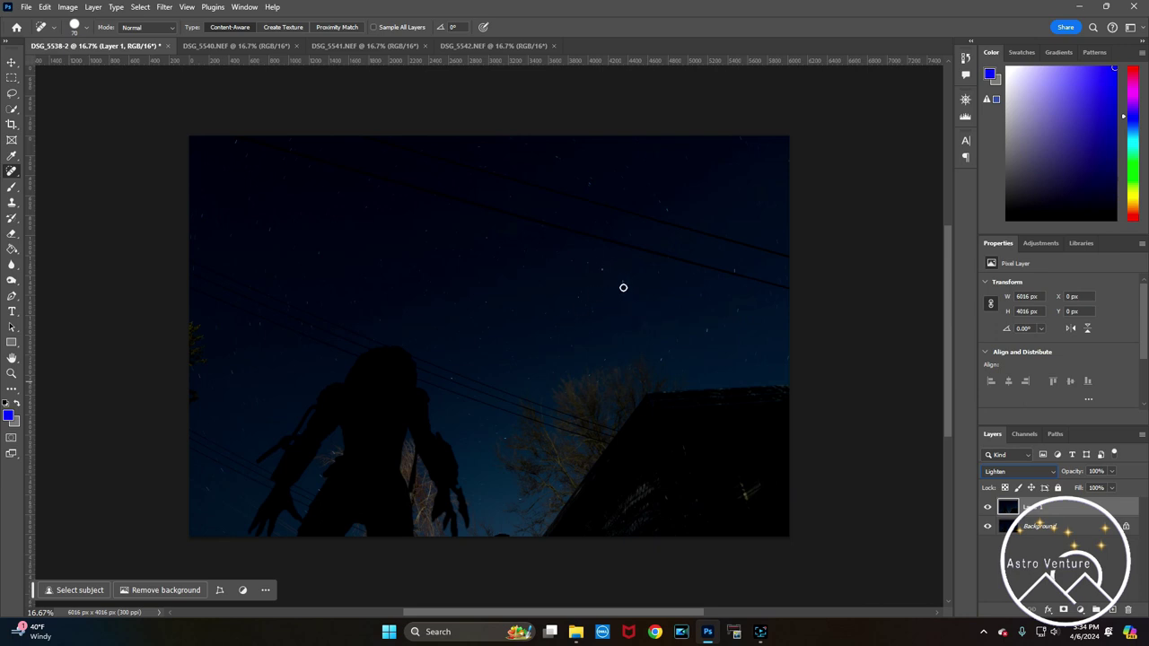
# Paste the DSG_5540 frame into DSG_5538-2 as Layer 2 with Lighten blending
pyautogui.click(235, 45)
pyautogui.hotkey('ctrl', 'a')
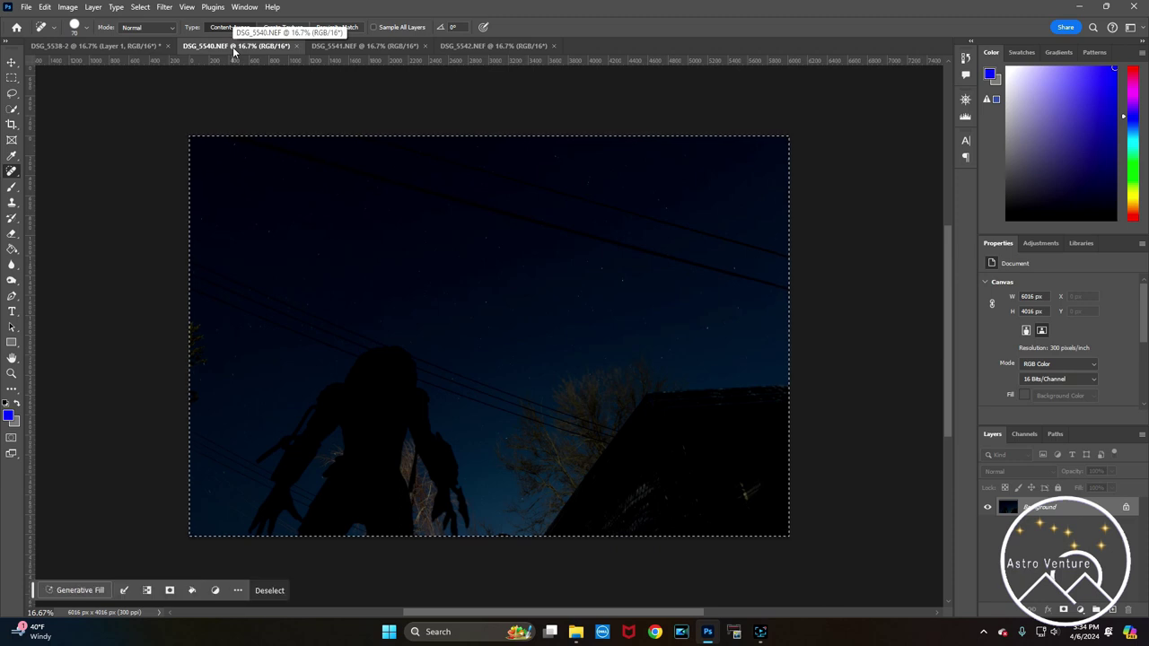
pyautogui.click(71, 46)
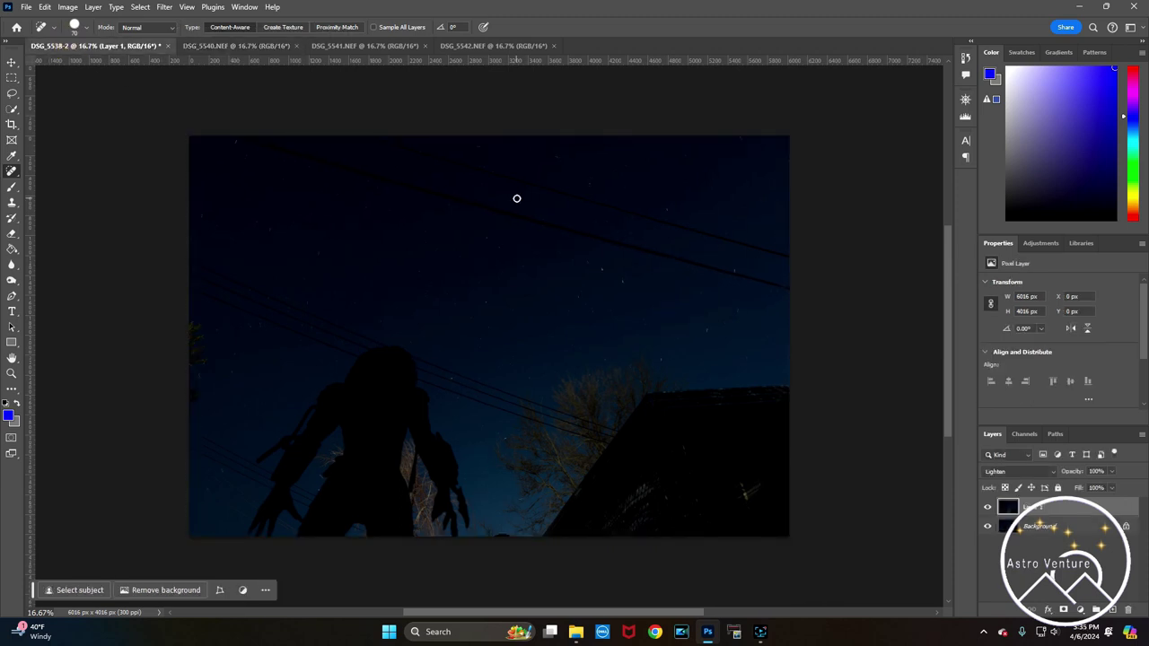
pyautogui.hotkey('ctrl', 'v')
pyautogui.click(1017, 468)
pyautogui.click(994, 381)
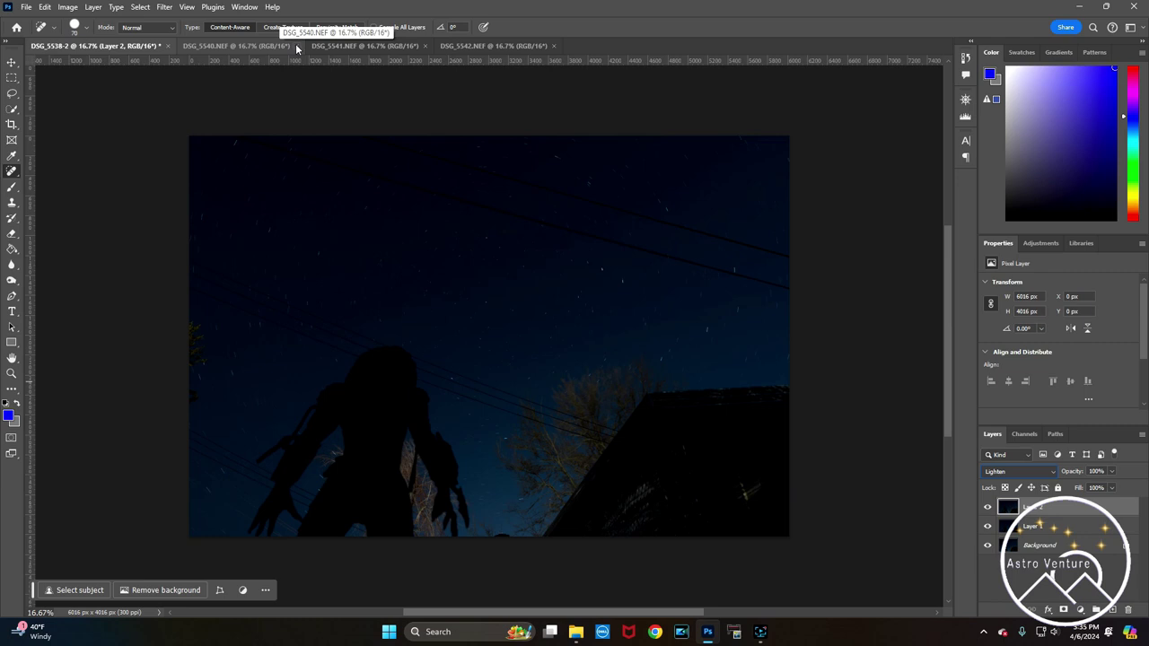
pyautogui.click(270, 47)
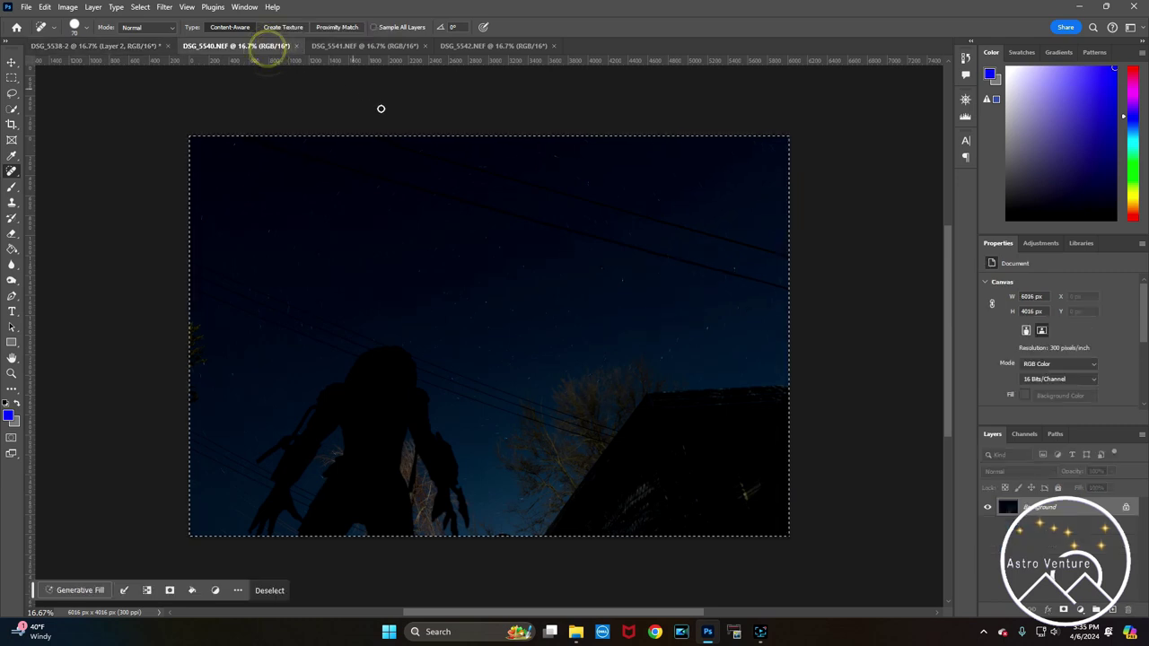
# Close DSG_5540 unsaved and add DSG_5541 to the composite as Layer 3 with Lighten blending
pyautogui.click(298, 46)
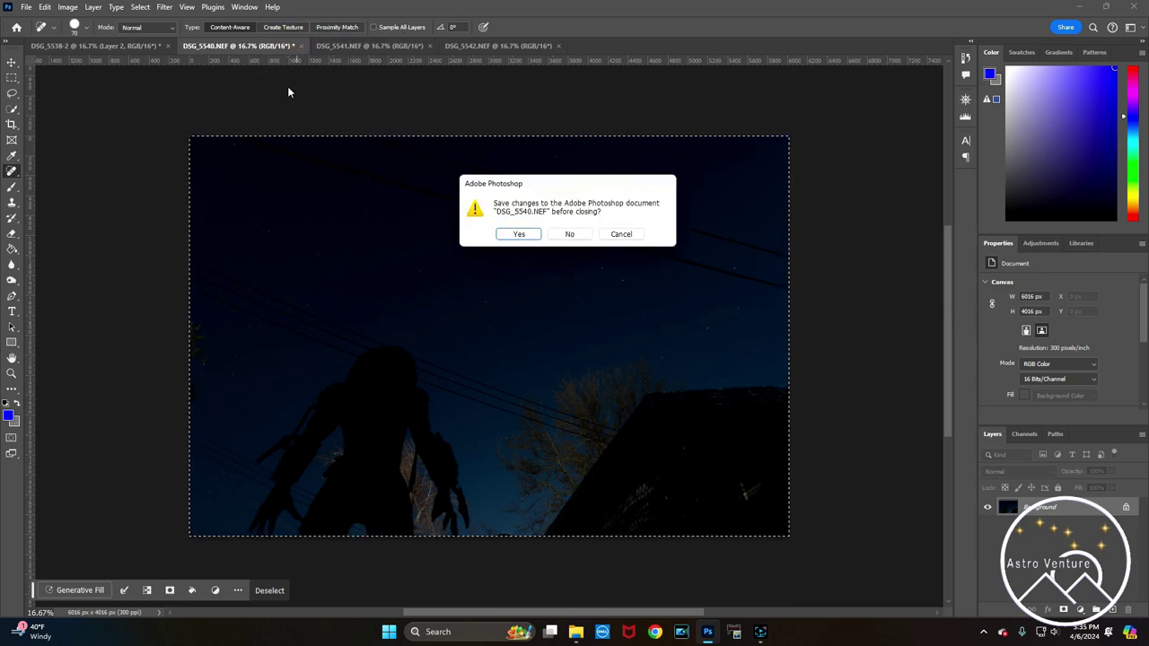
pyautogui.press('n')
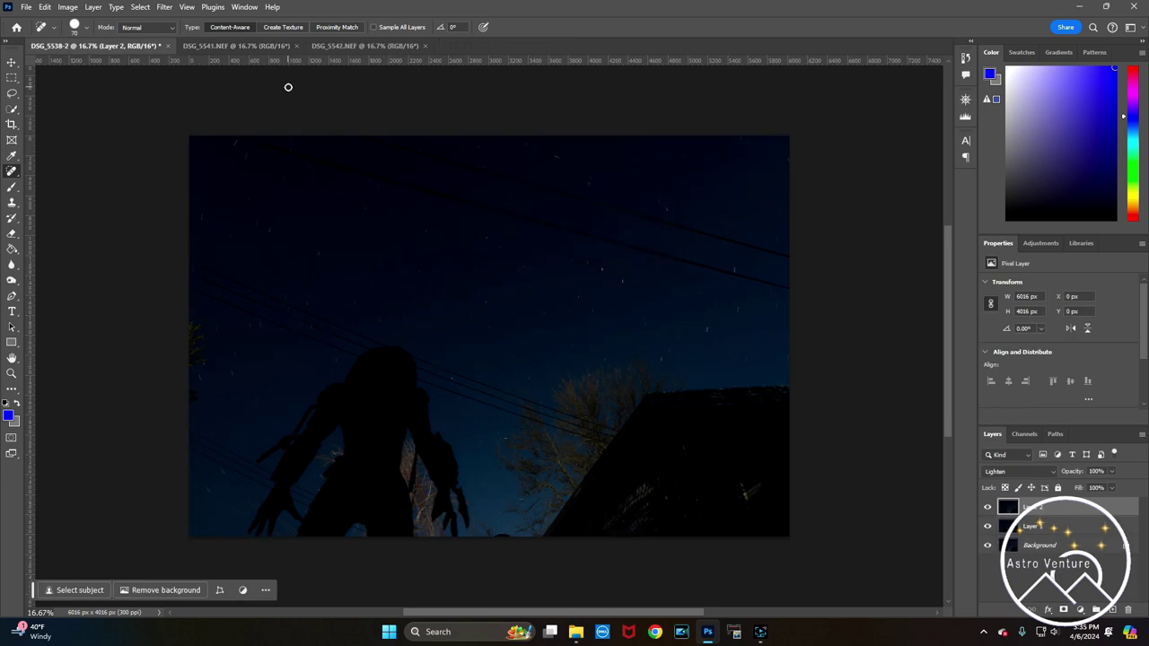
pyautogui.click(251, 46)
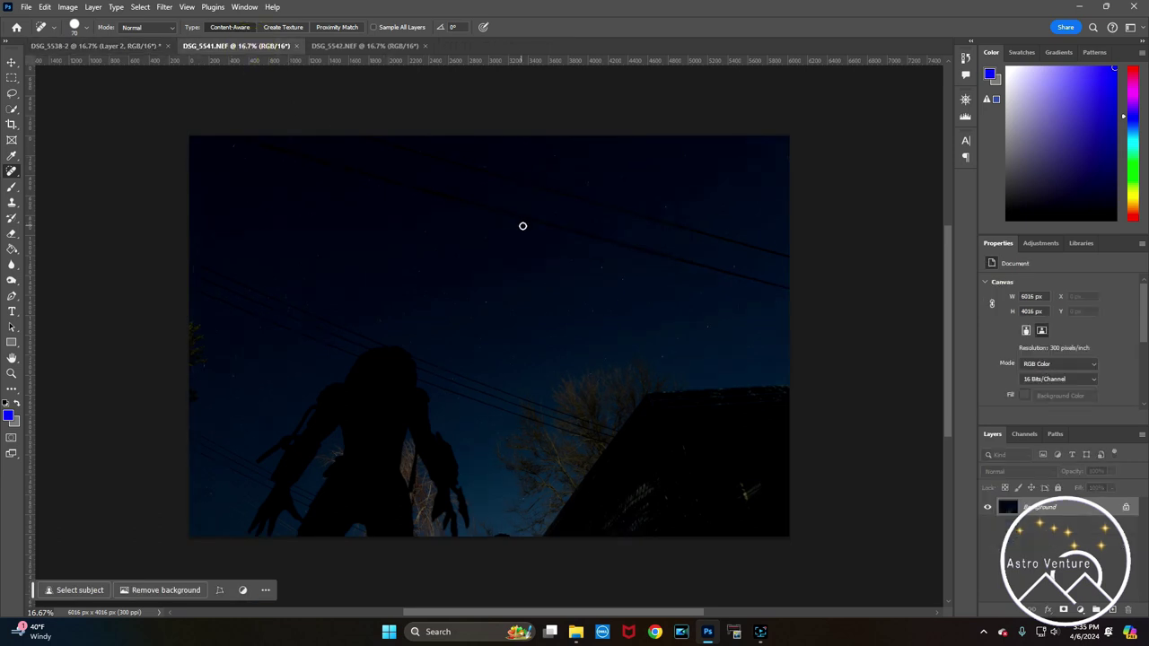
pyautogui.click(102, 46)
pyautogui.hotkey('ctrl', 'shift', 'alt', 'e')
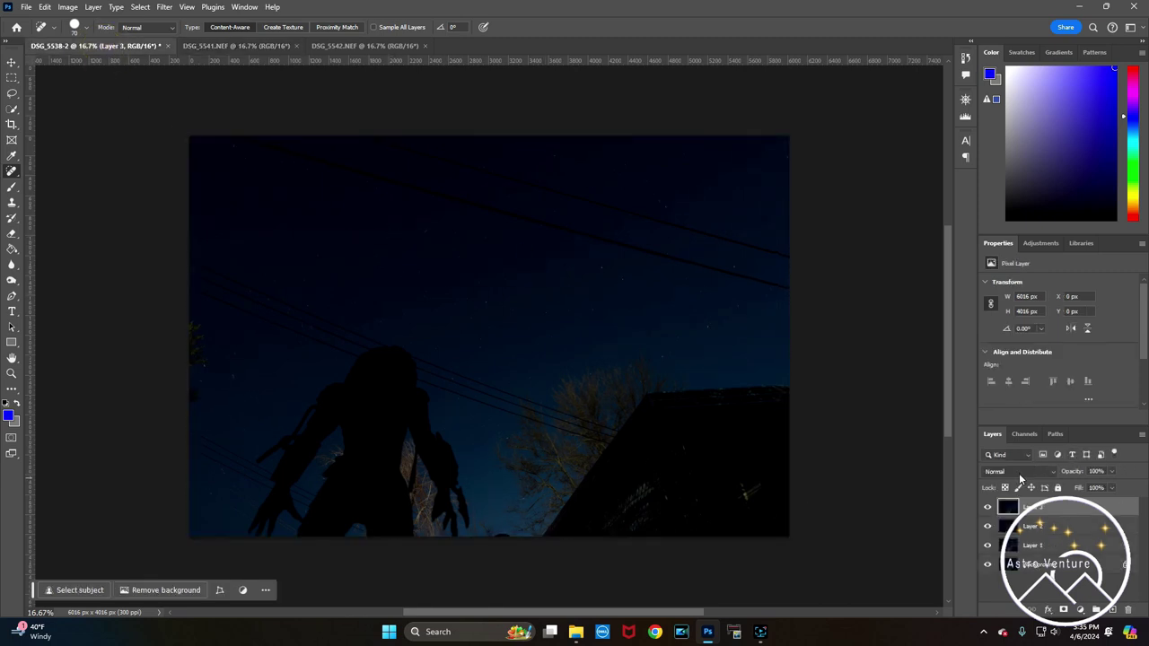
pyautogui.click(1019, 478)
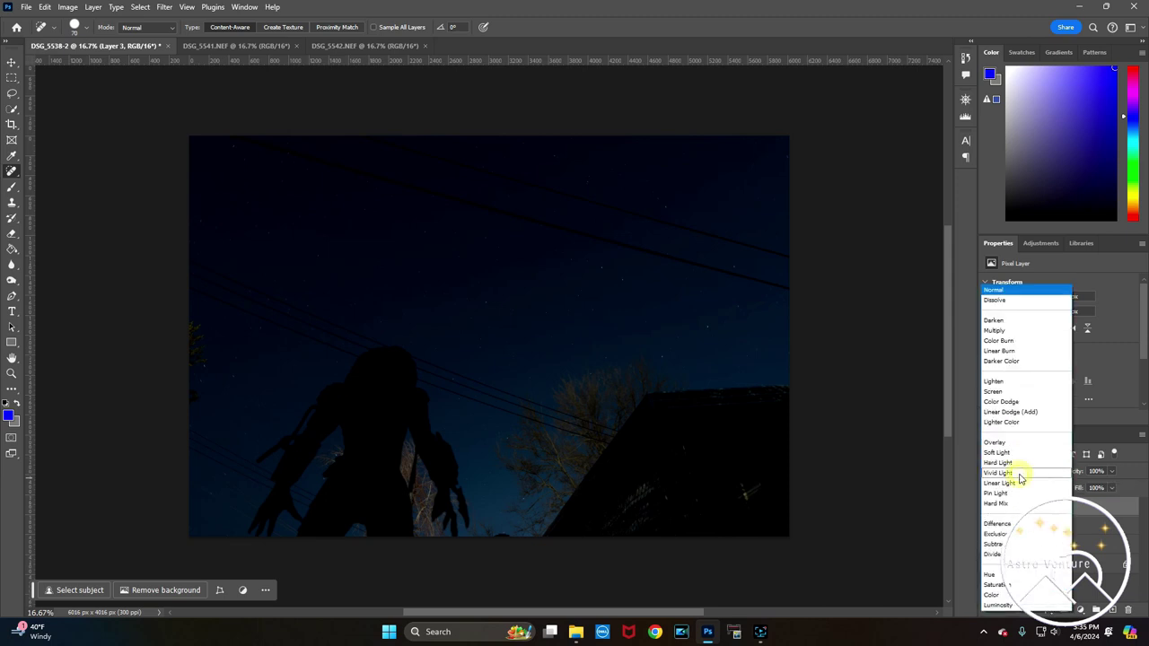
pyautogui.click(995, 382)
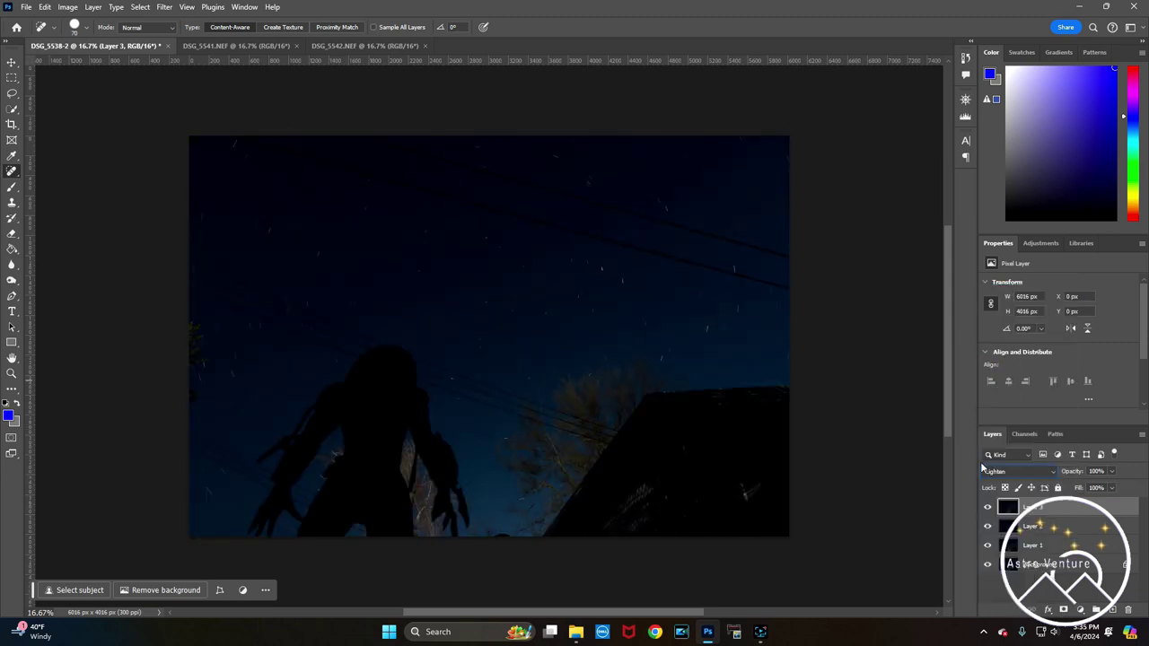
# Close DSG_5541, bring DSG_5542 into the composite as Layer 4, and close DSG_5542 unsaved
pyautogui.click(262, 46)
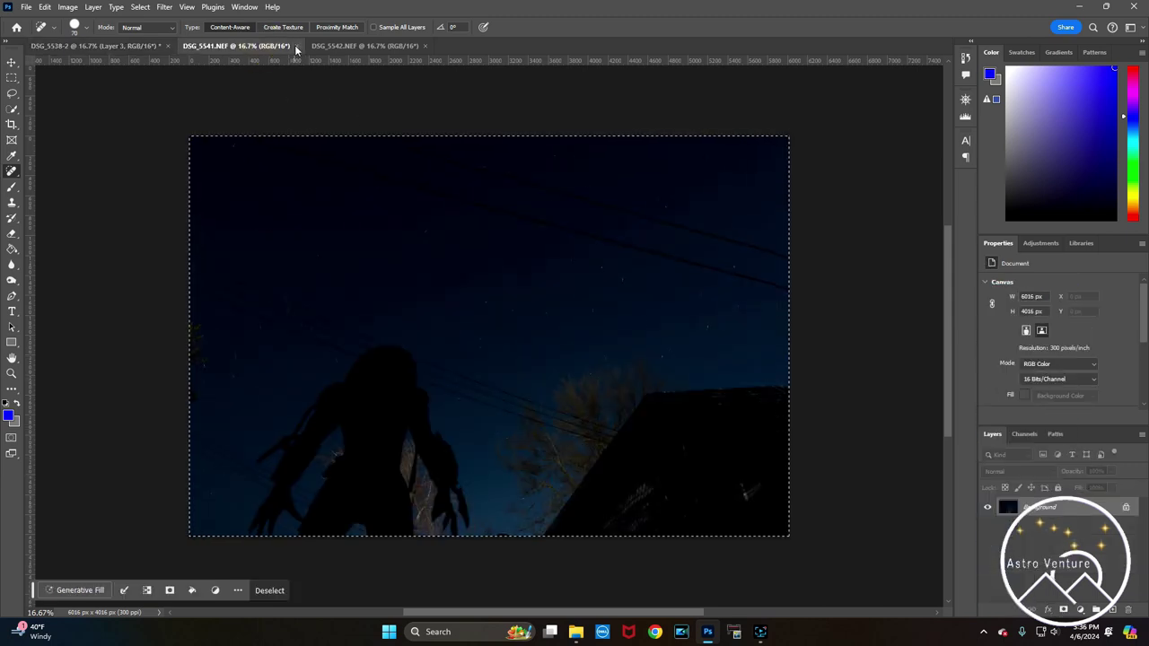
pyautogui.click(296, 46)
pyautogui.press('n')
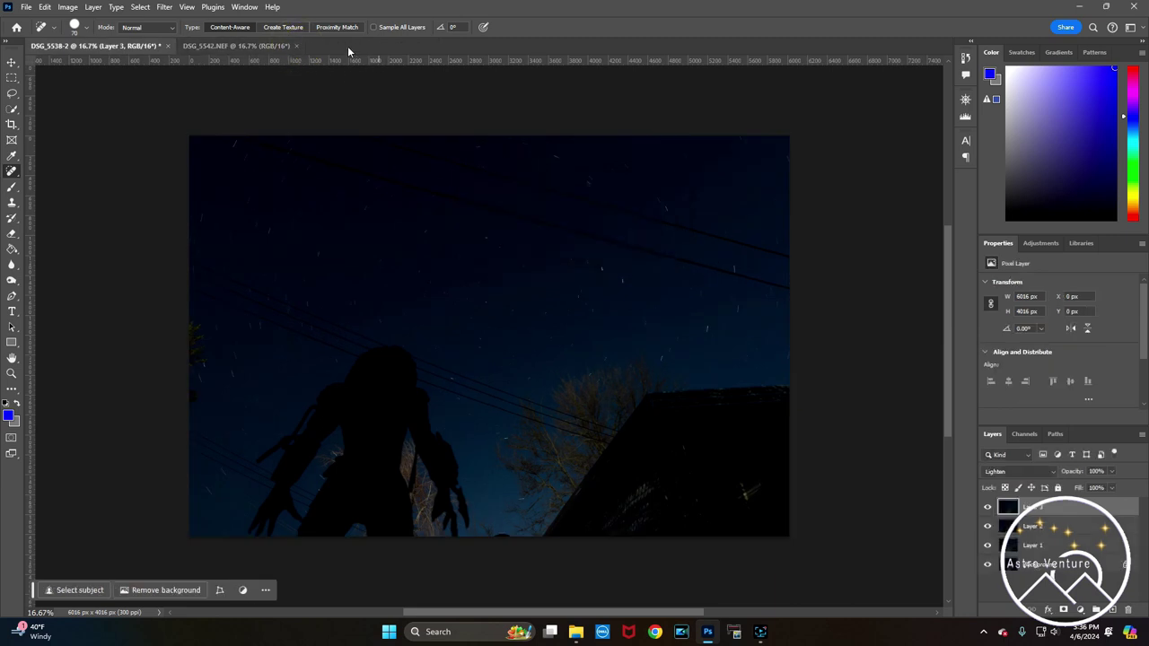
pyautogui.click(262, 45)
pyautogui.hotkey('ctrl', 'a')
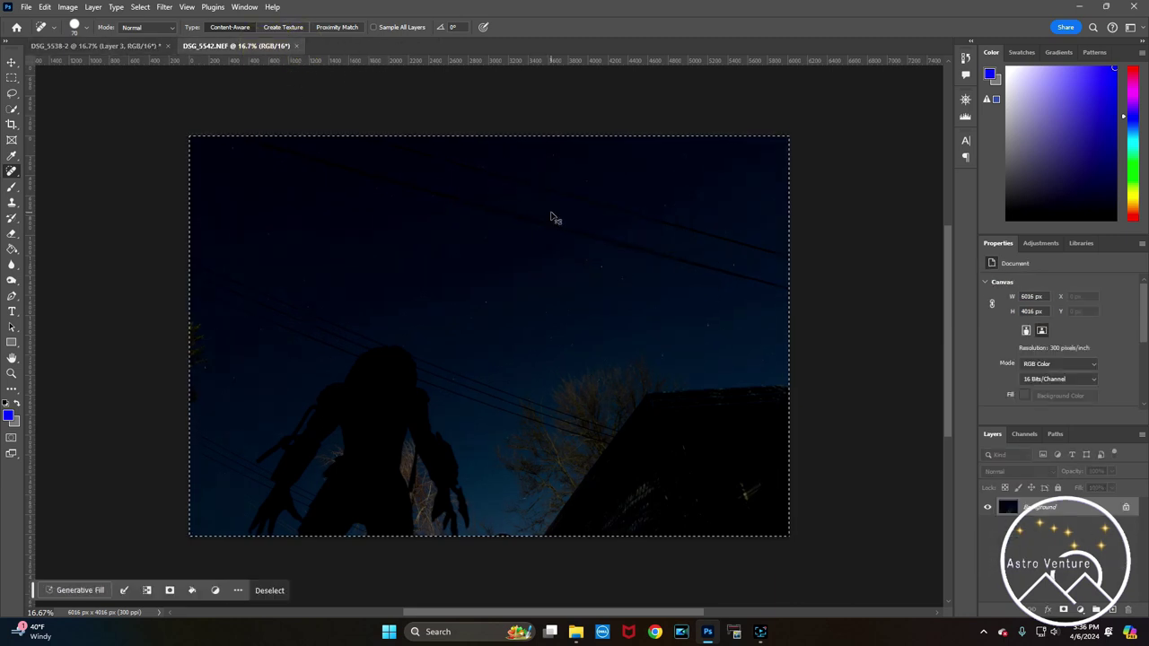
pyautogui.click(103, 46)
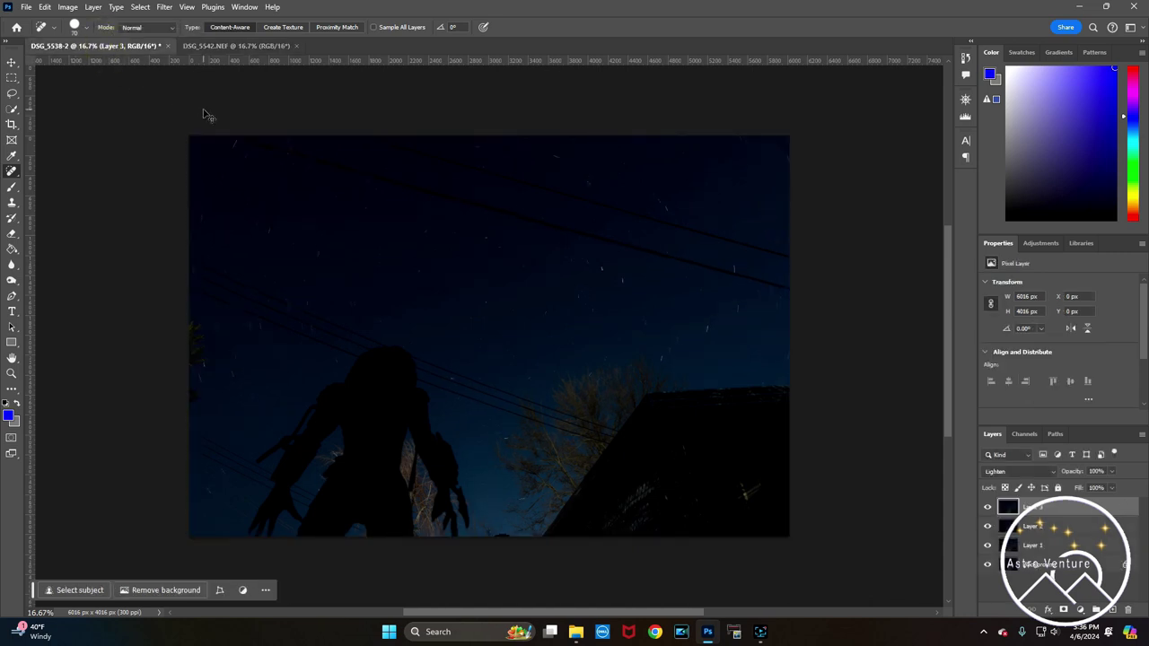
pyautogui.click(296, 46)
pyautogui.press('n')
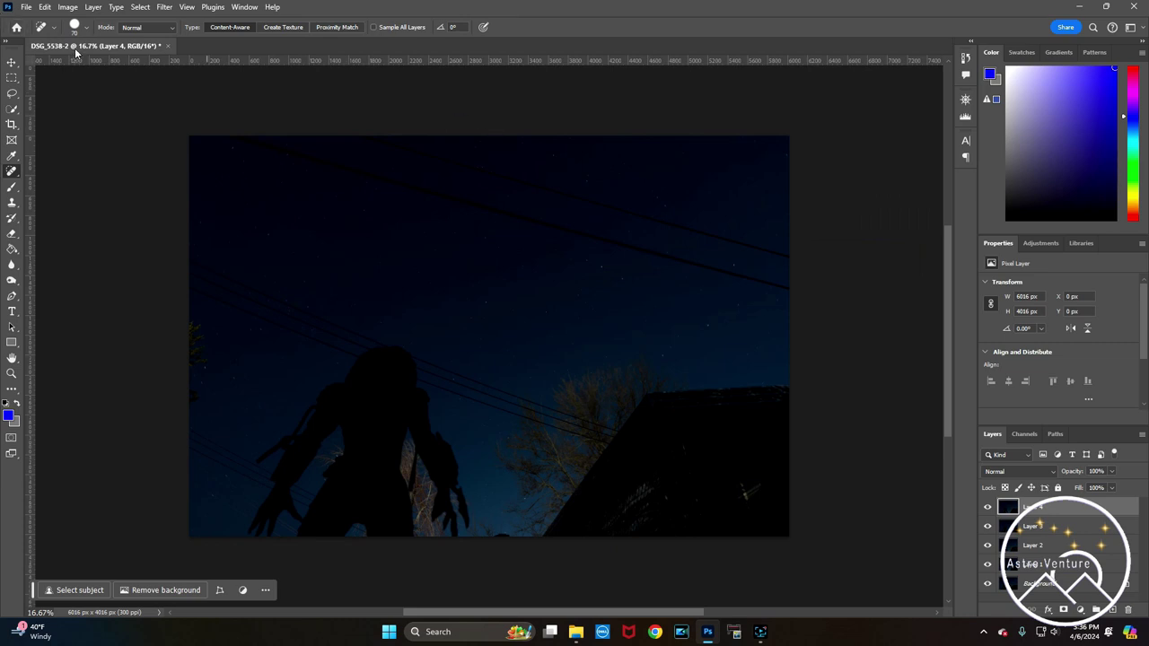
# Set Layer 4 to Lighten and confirm Layers 1–3 also use Lighten
pyautogui.click(995, 471)
pyautogui.click(994, 381)
pyautogui.click(1041, 527)
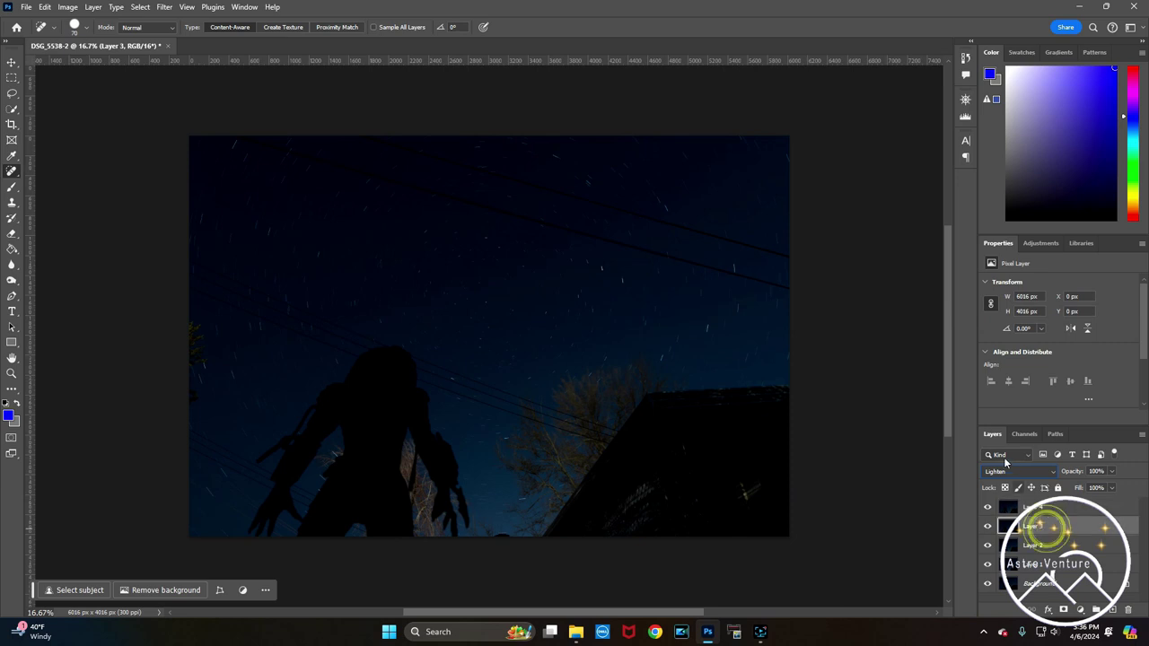
pyautogui.click(1040, 546)
pyautogui.click(1042, 565)
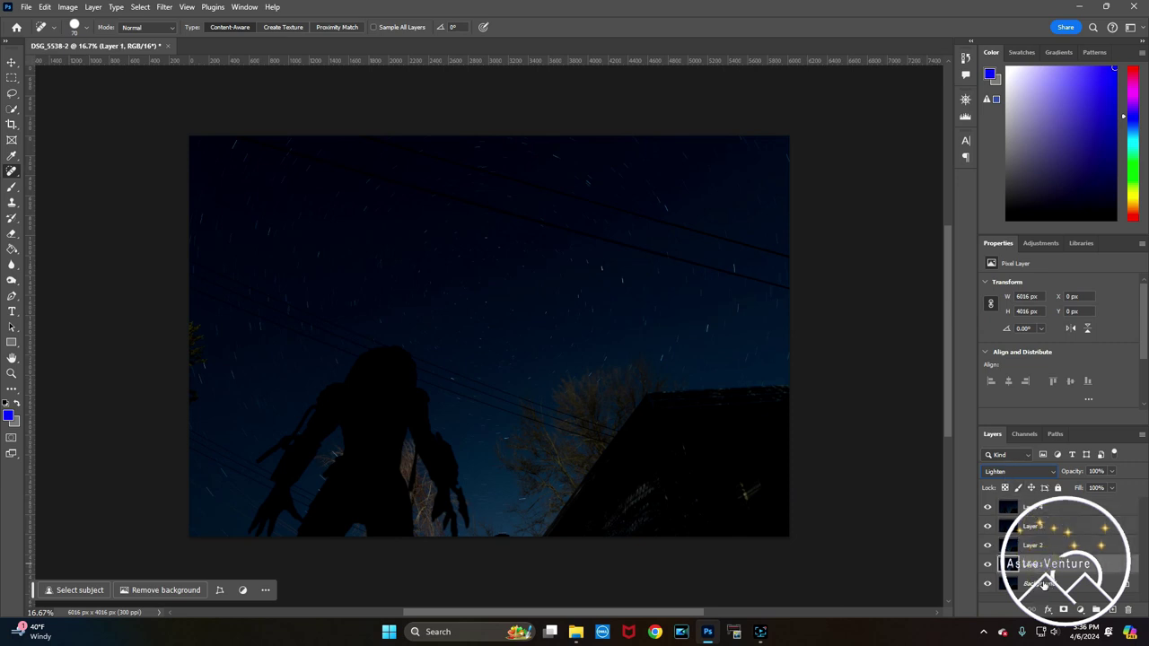
# Select Layer 4 through Background and merge them into a single Background layer
pyautogui.click(1047, 509)
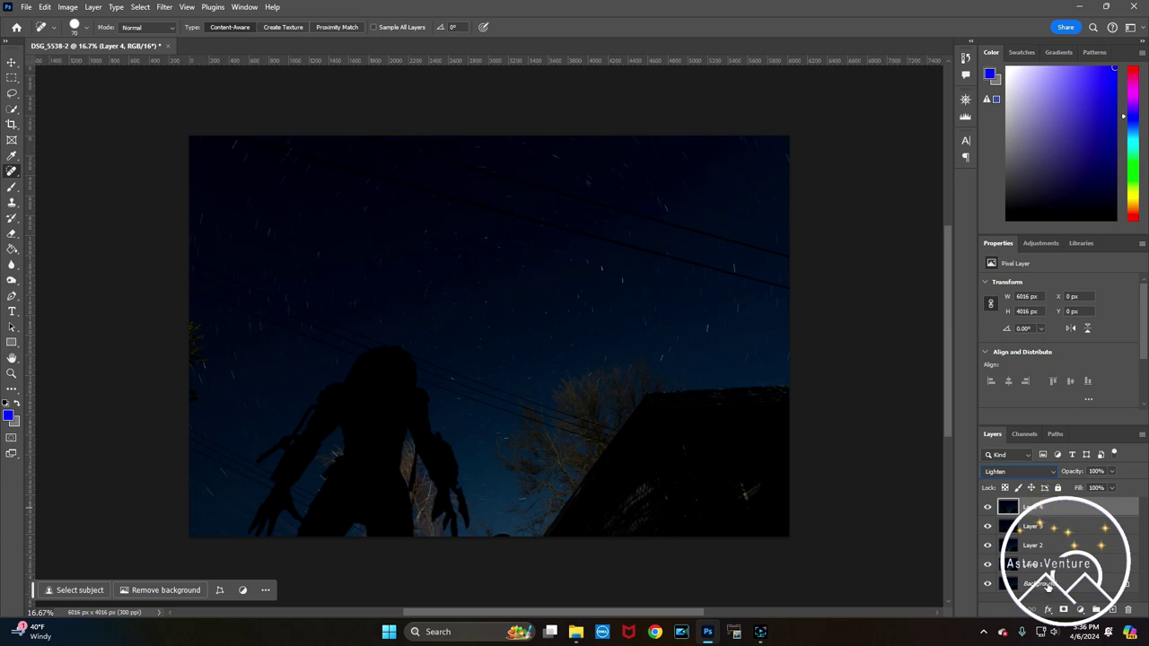
pyautogui.click(1047, 586)
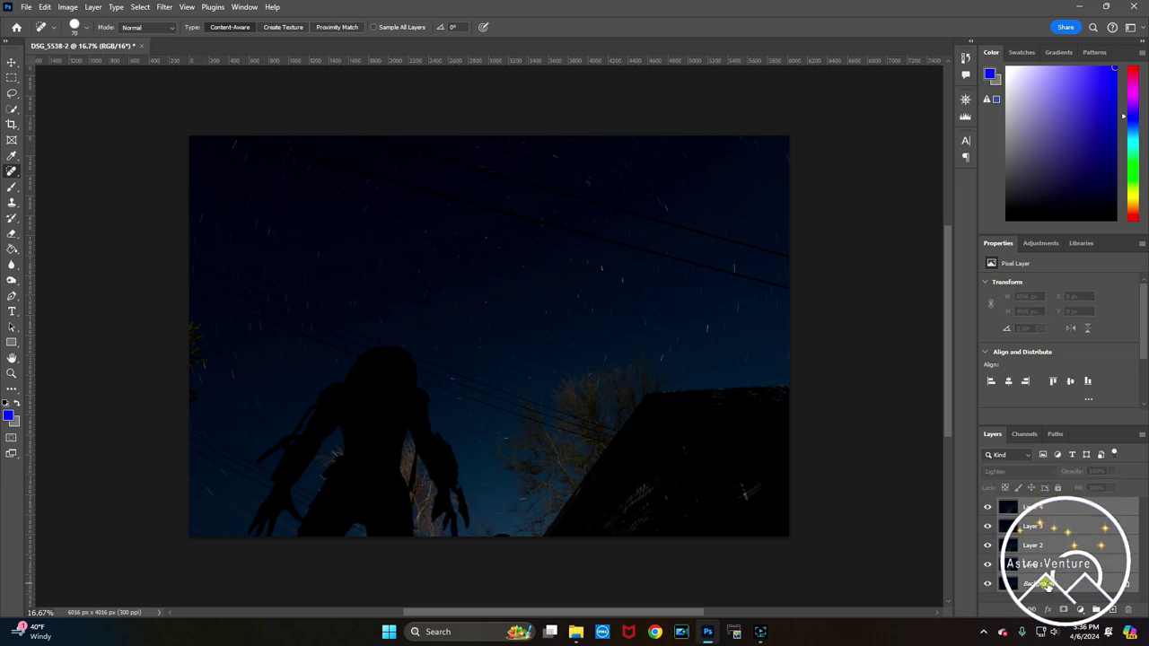
pyautogui.rightClick(1061, 531)
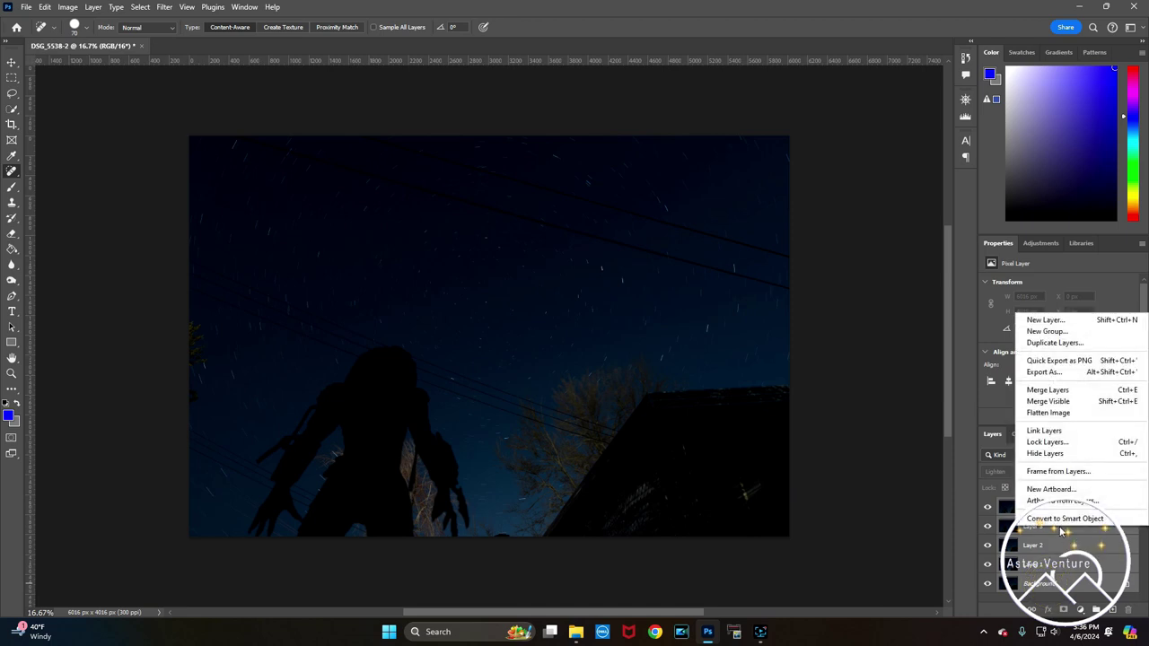
pyautogui.click(1047, 390)
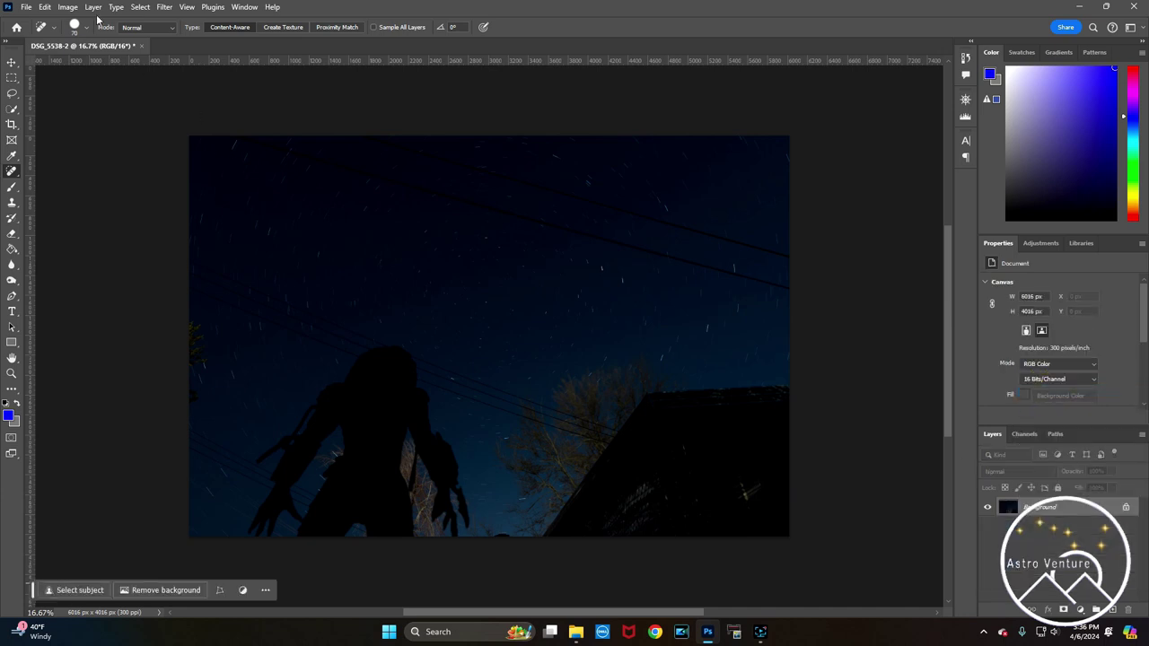
pyautogui.click(25, 8)
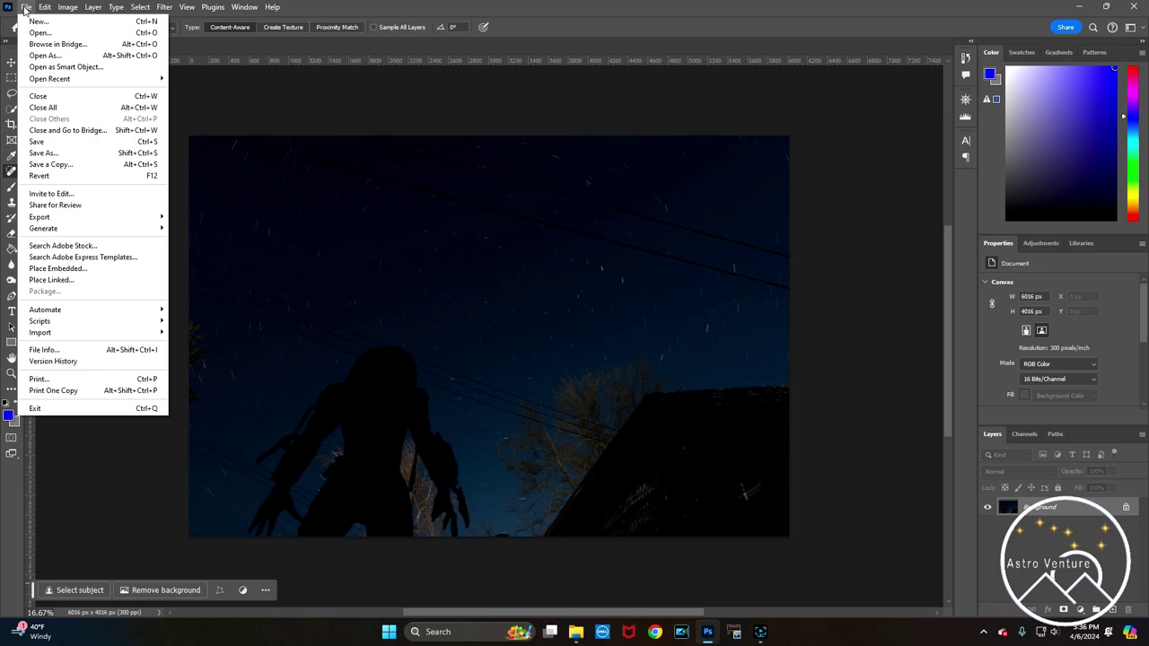
# Save the merged composite as the Photoshop file DSG_5538-2.psd
pyautogui.click(44, 152)
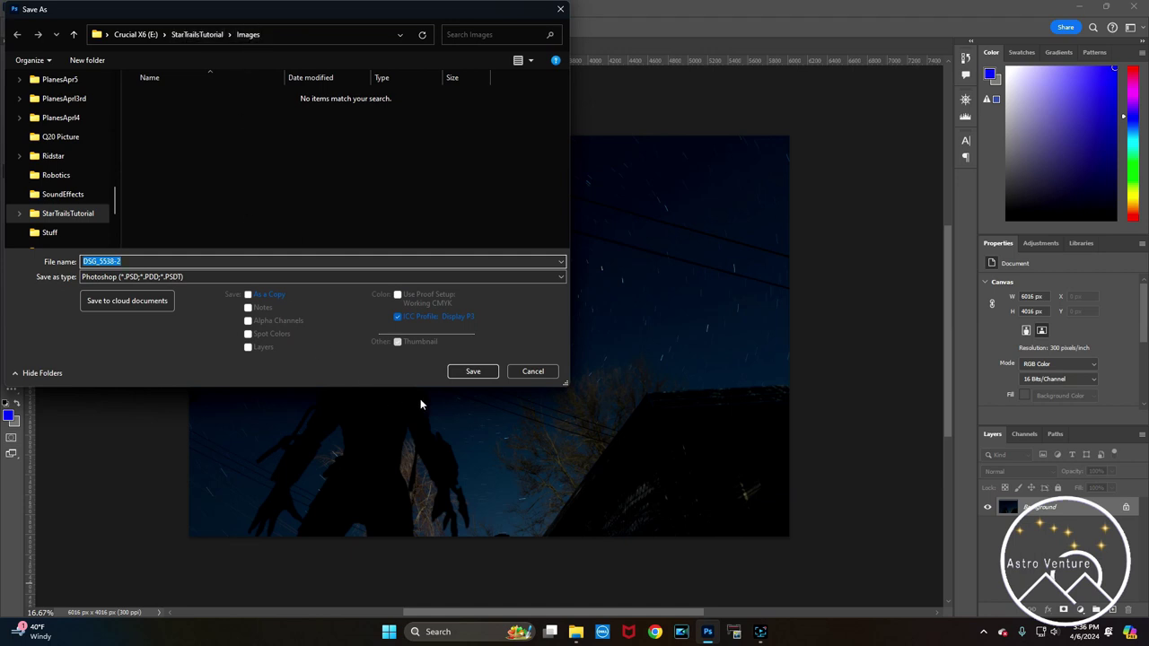
pyautogui.click(476, 371)
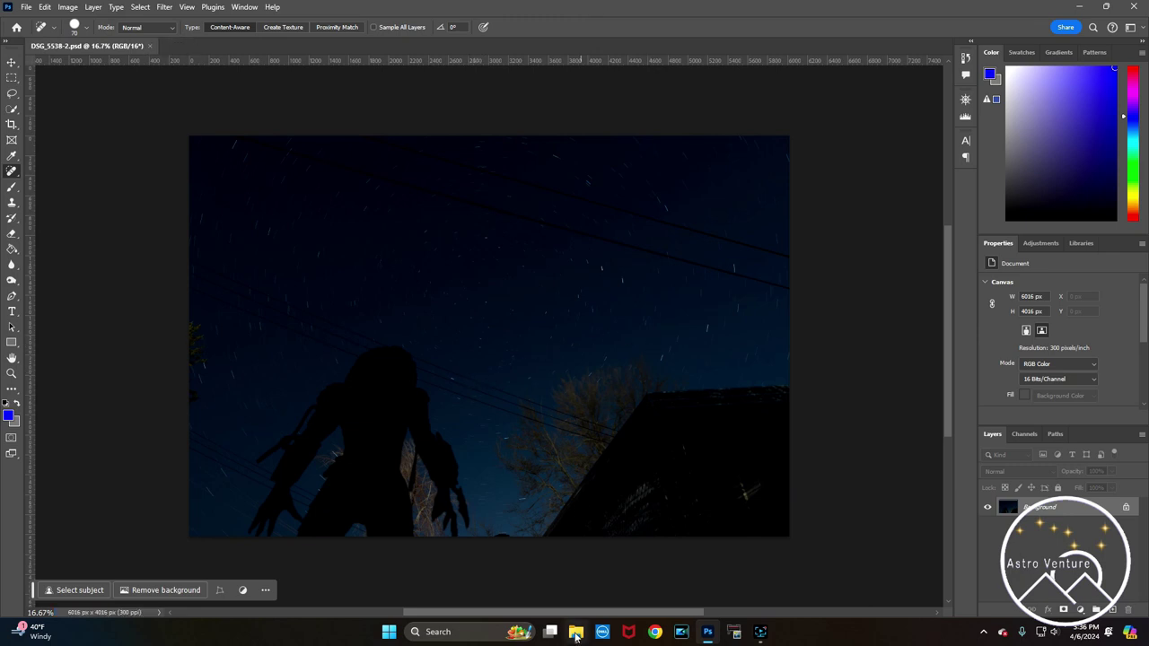
pyautogui.click(575, 632)
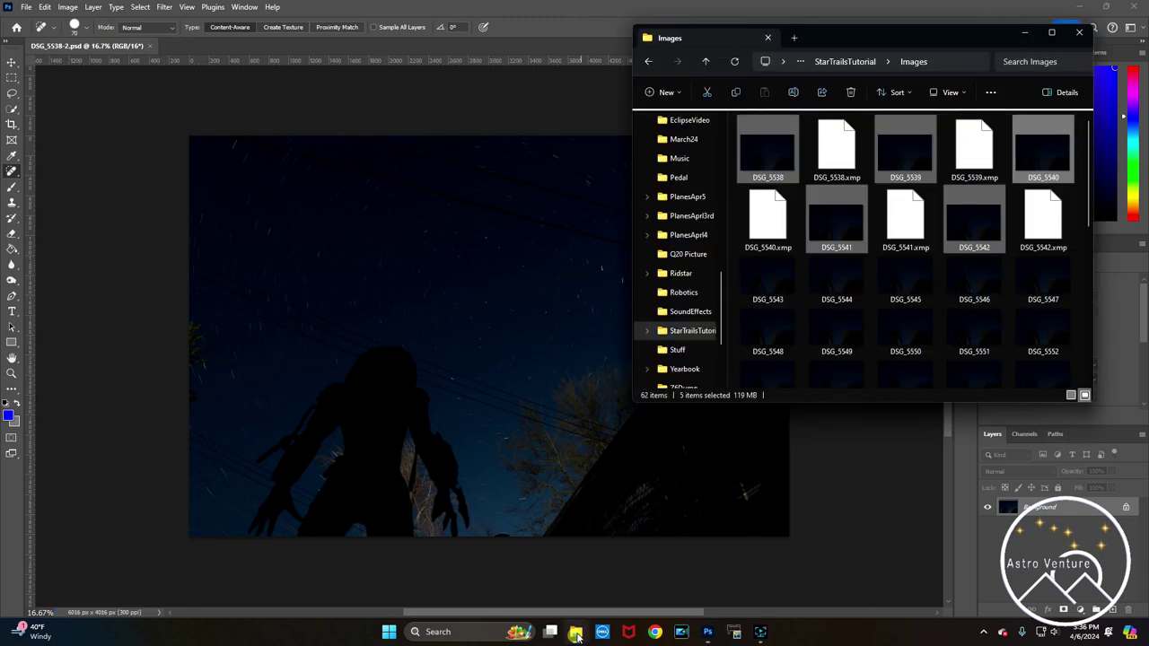
# Select raw frames DSG_5543 through DSG_5547 and drag them onto Photoshop to open in Camera Raw
pyautogui.click(759, 275)
pyautogui.keyDown('shift'); pyautogui.click(1040, 276); pyautogui.keyUp('shift')
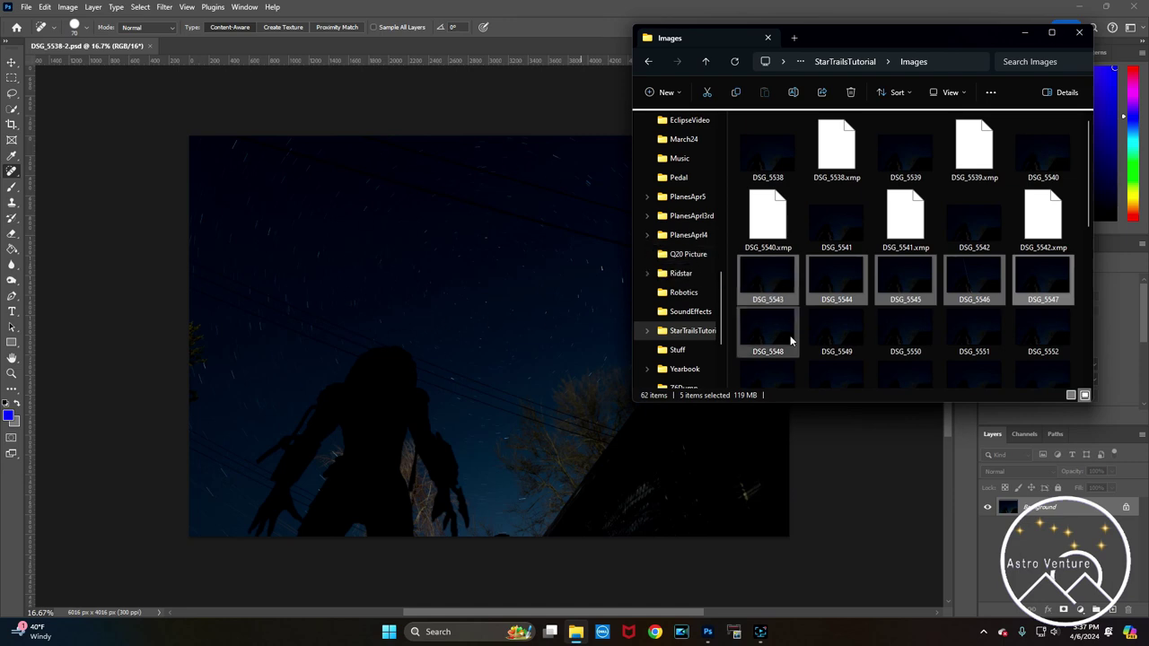
pyautogui.moveTo(788, 321)
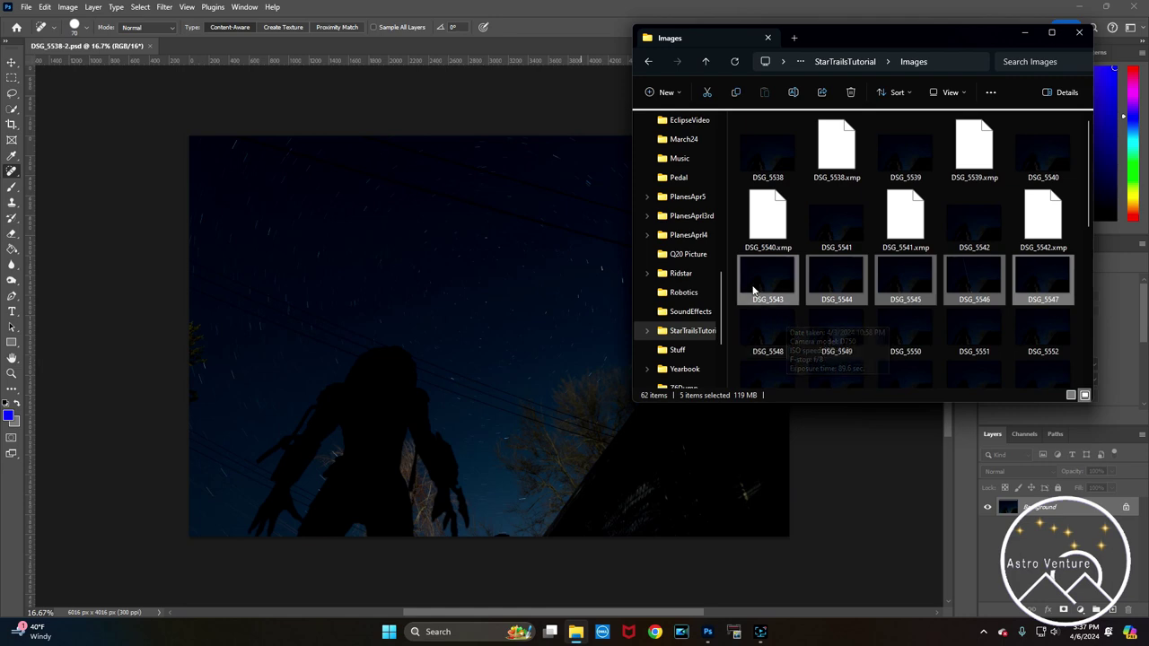
pyautogui.moveTo(752, 290)
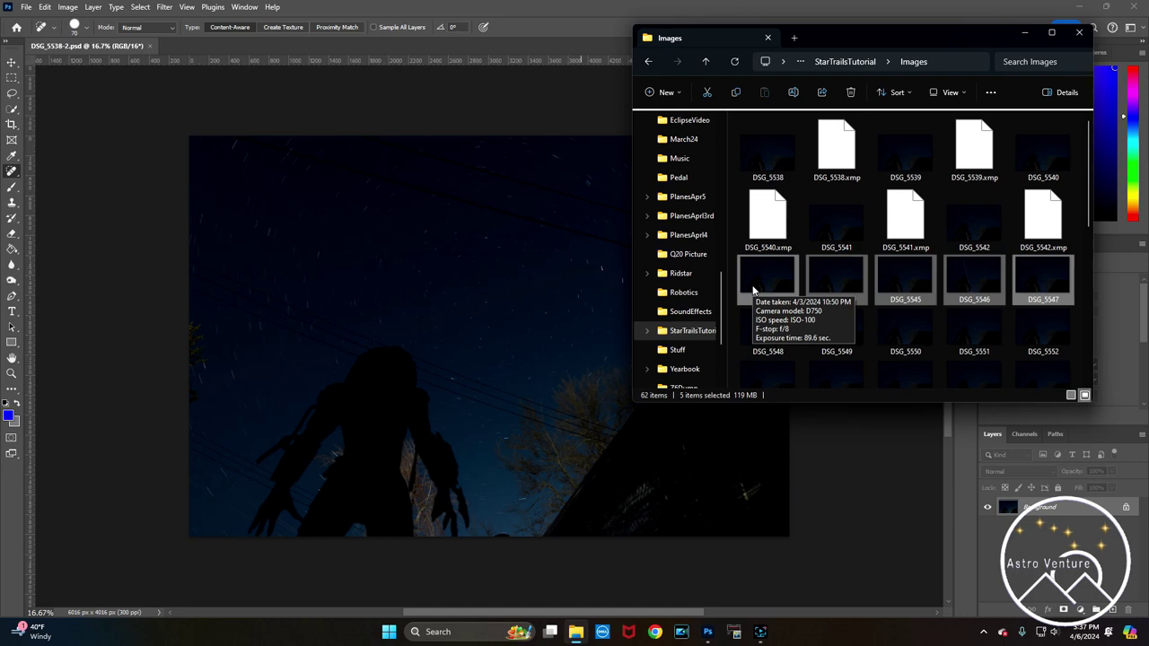
pyautogui.moveTo(769, 284); pyautogui.dragTo(439, 301)
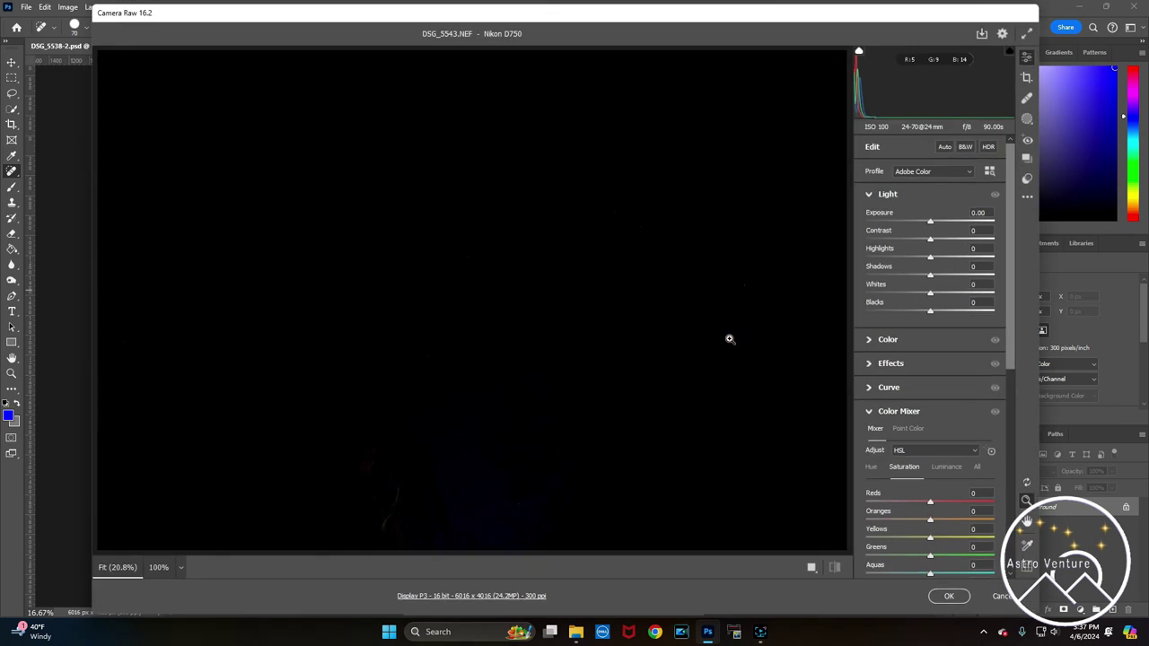
# Apply the previous +1.50 exposure settings to DSG_5543–DSG_5545 and place each as a smart-object layer
pyautogui.click(1027, 202)
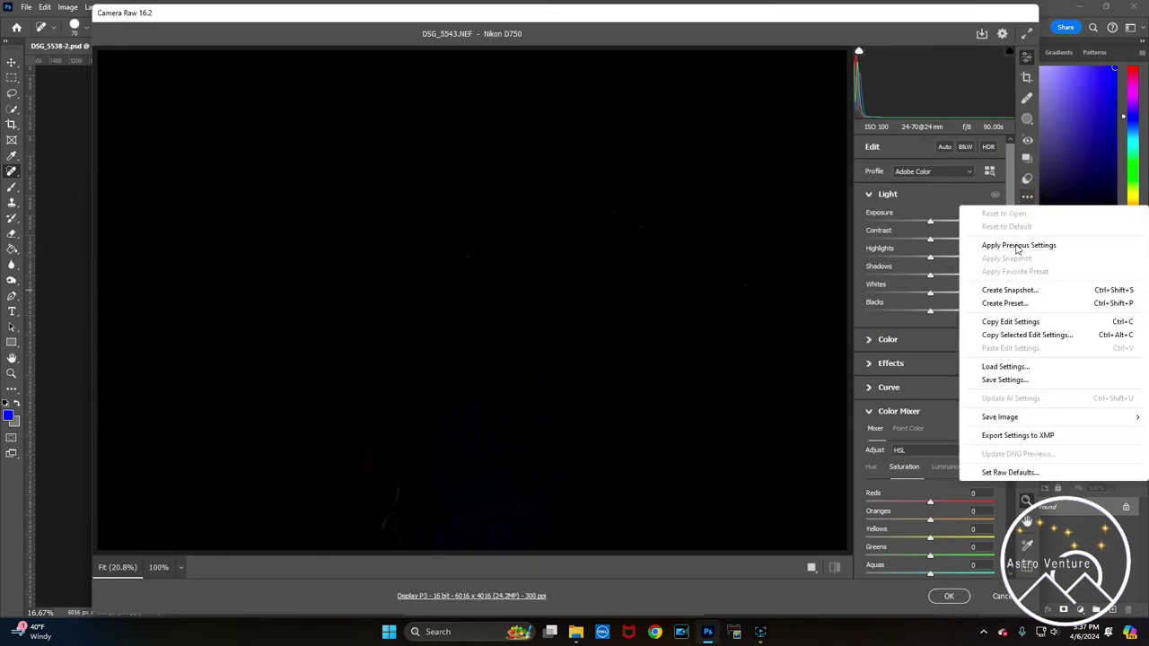
pyautogui.click(1017, 245)
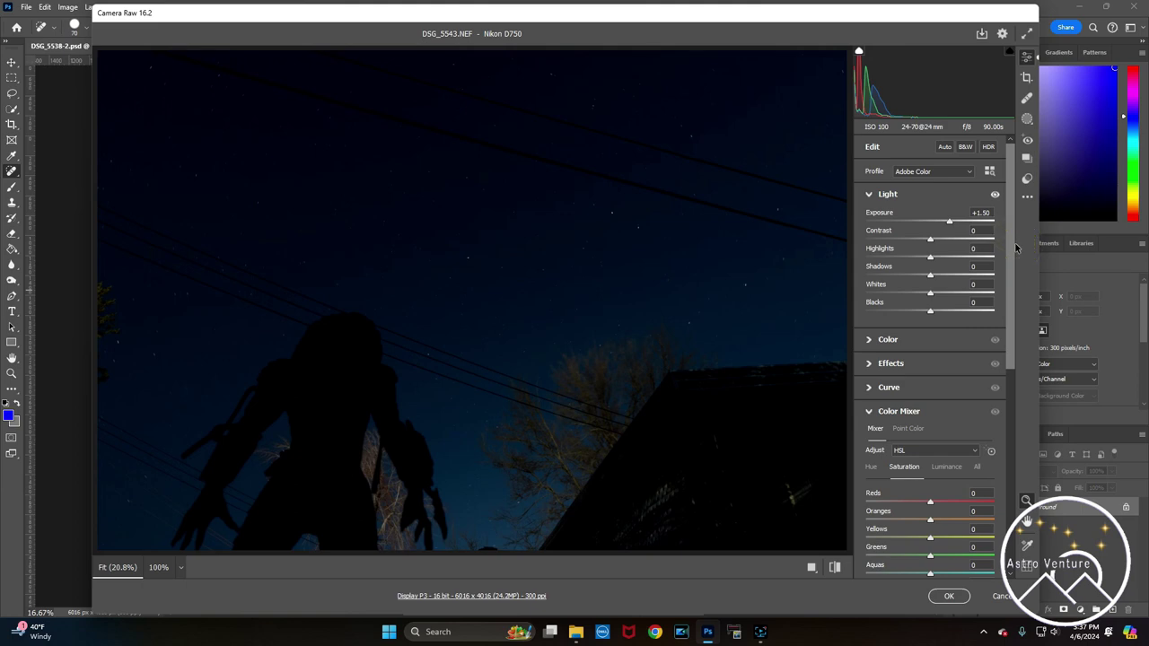
pyautogui.press('Return')
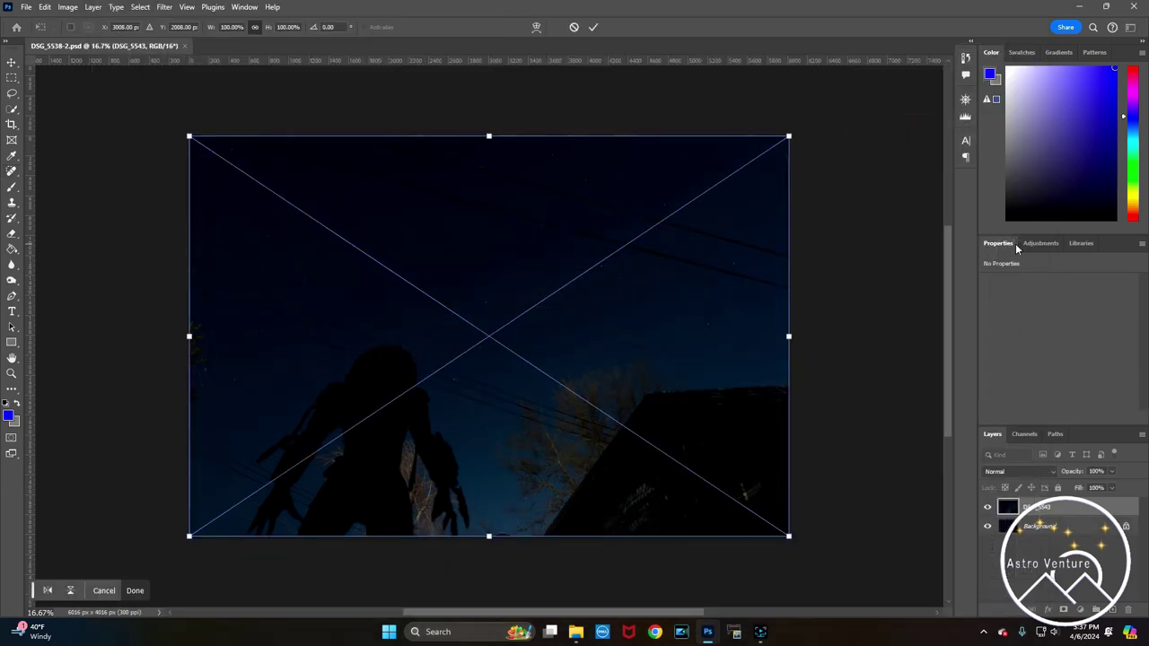
pyautogui.press('Return')
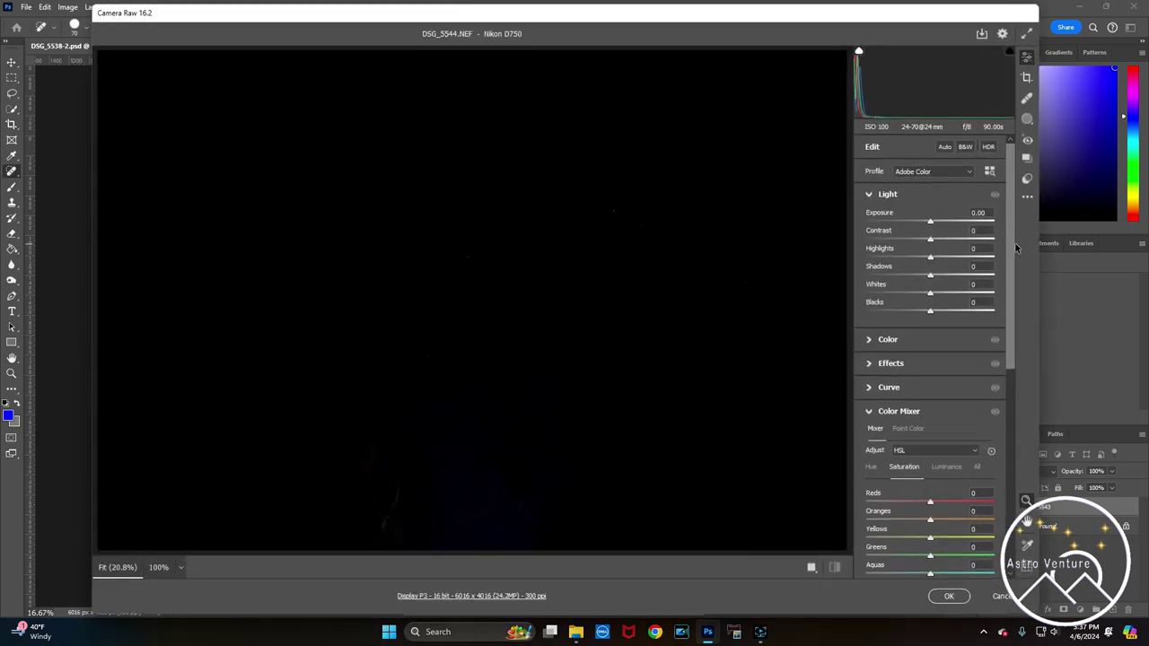
pyautogui.click(1027, 196)
pyautogui.click(1001, 244)
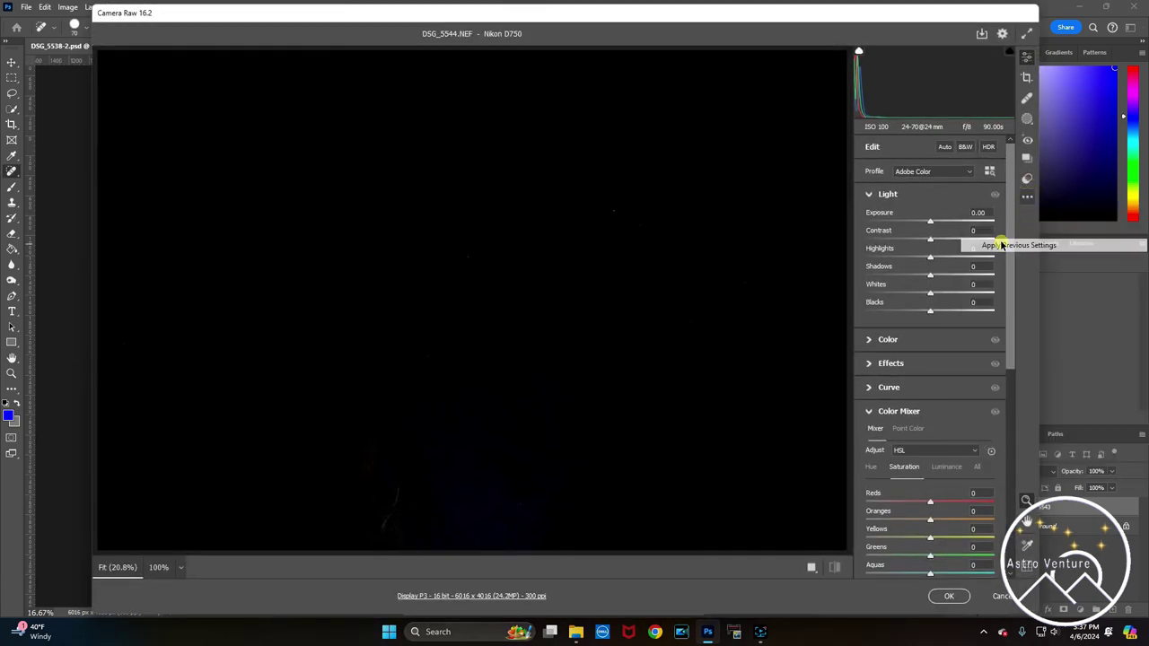
pyautogui.press('Return')
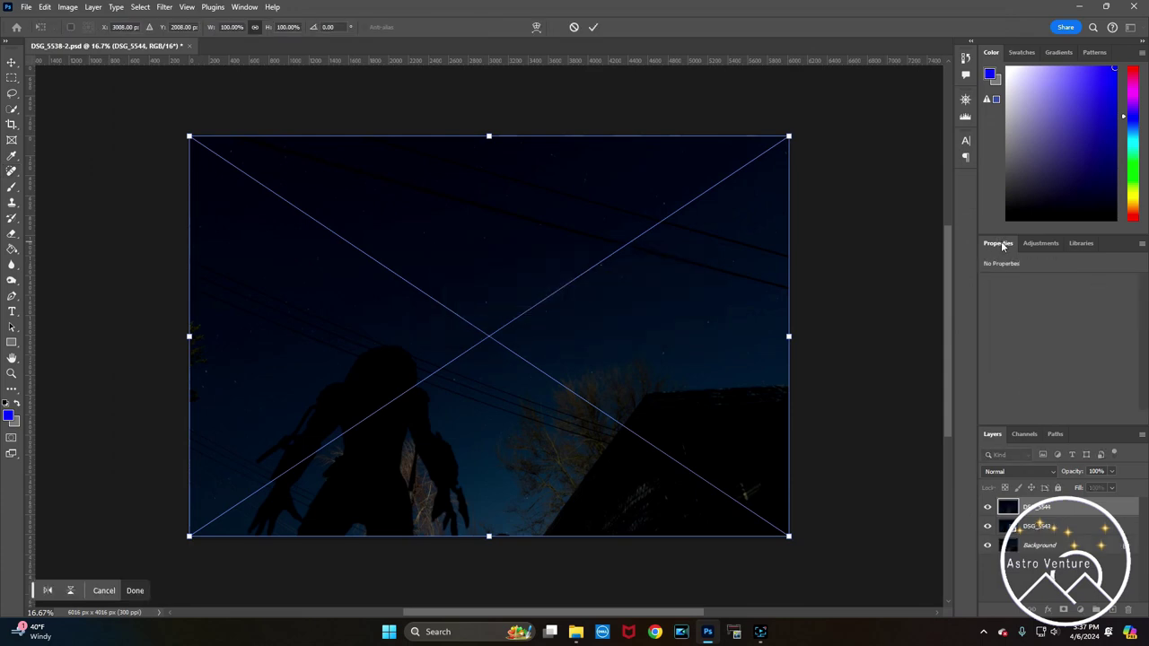
pyautogui.press('Return')
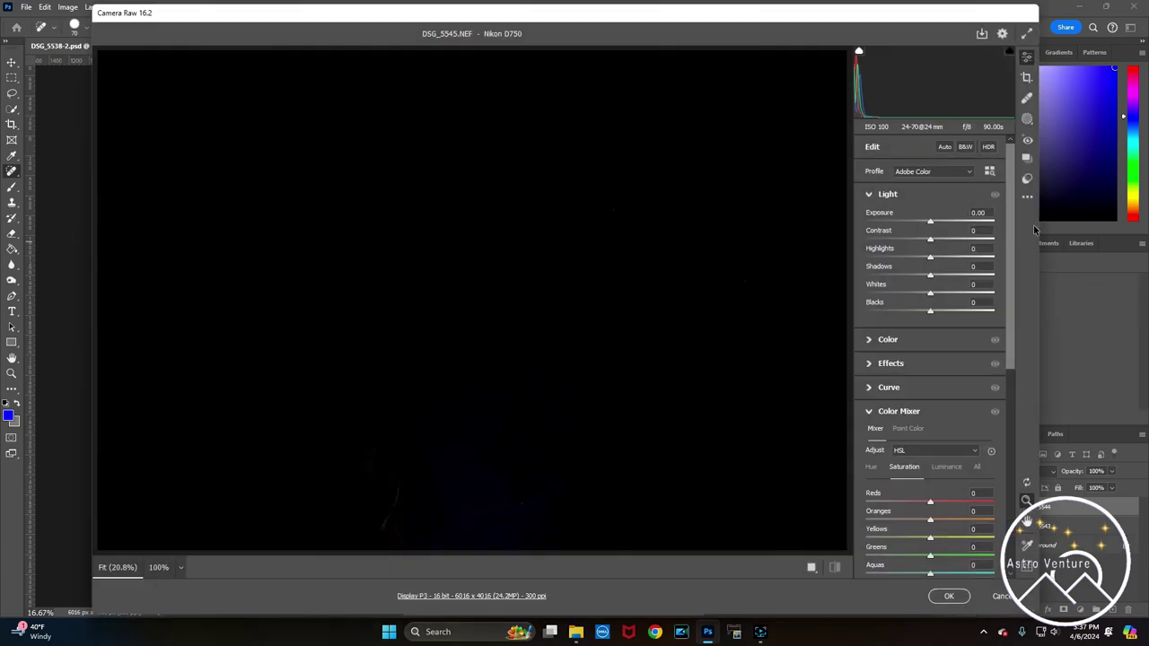
pyautogui.click(1027, 196)
pyautogui.click(1012, 244)
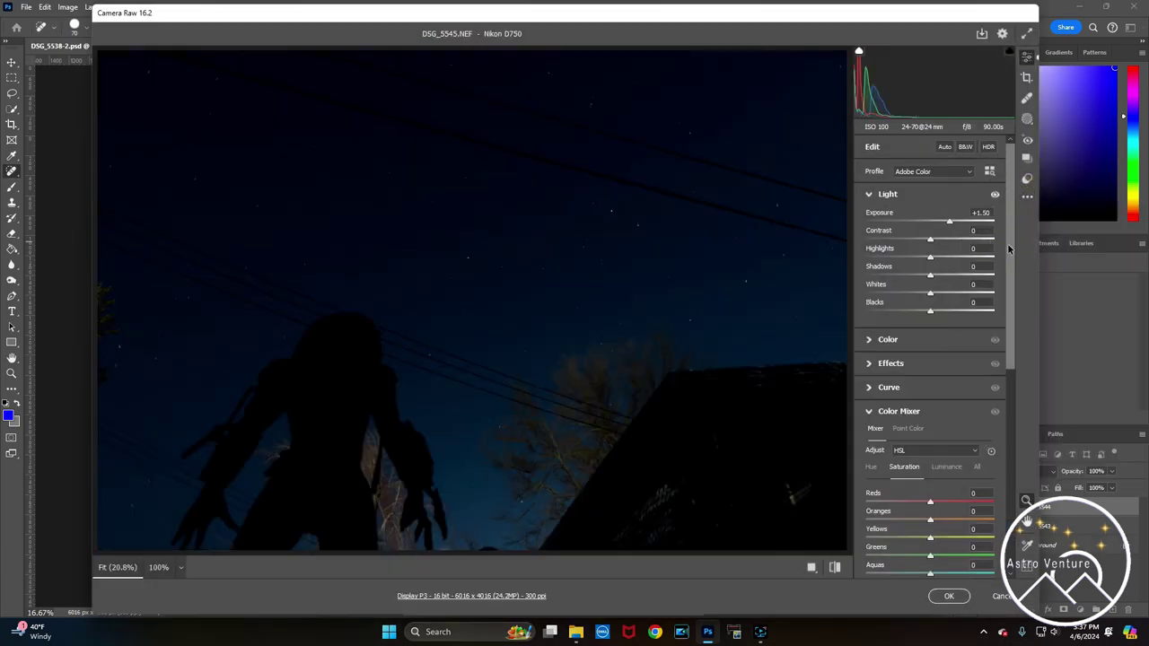
pyautogui.press('Return')
pyautogui.press('Return')
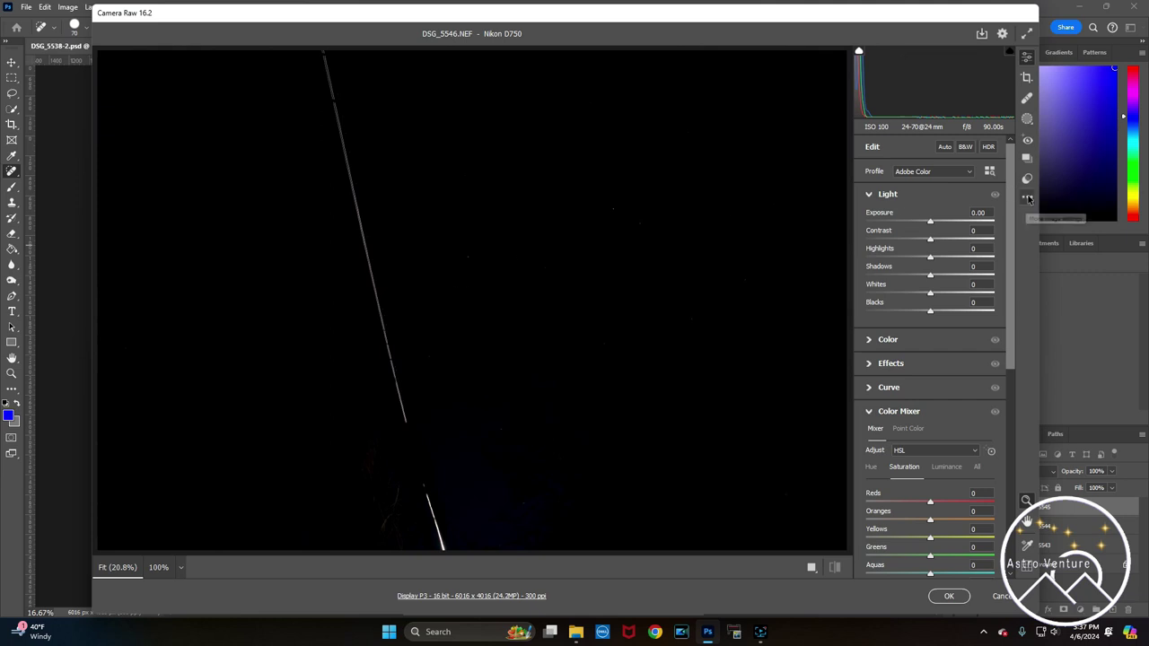
# Apply the previous +1.50 exposure to DSG_5546 and DSG_5547 and place them as smart-object layers
pyautogui.click(1027, 197)
pyautogui.click(1015, 247)
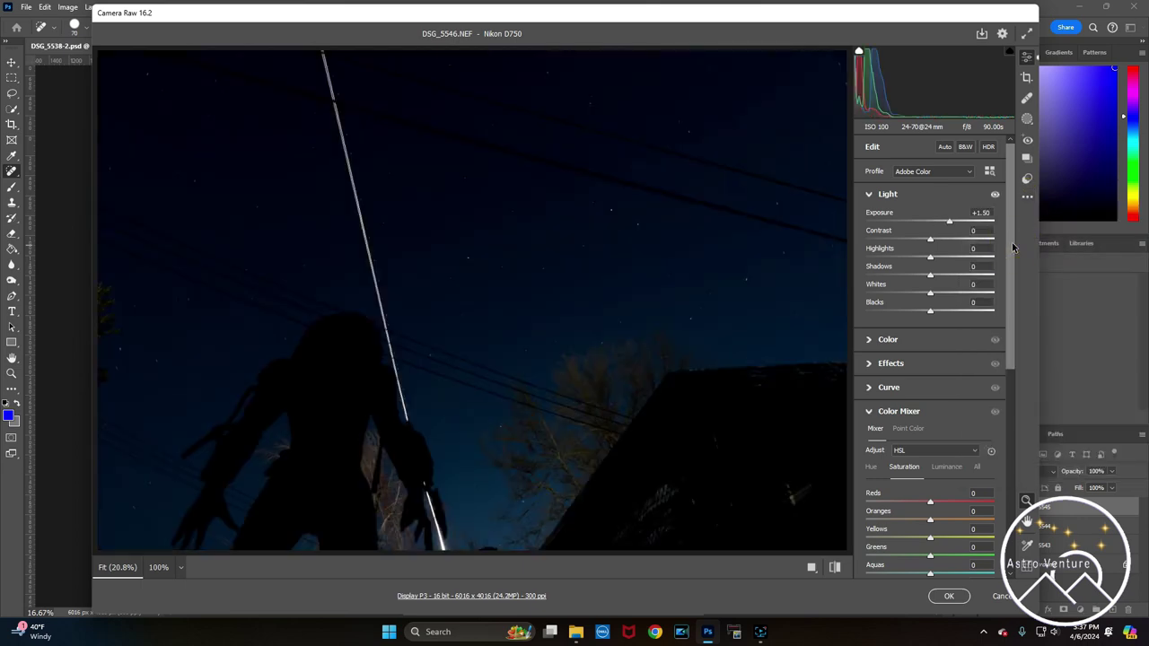
pyautogui.press('Return')
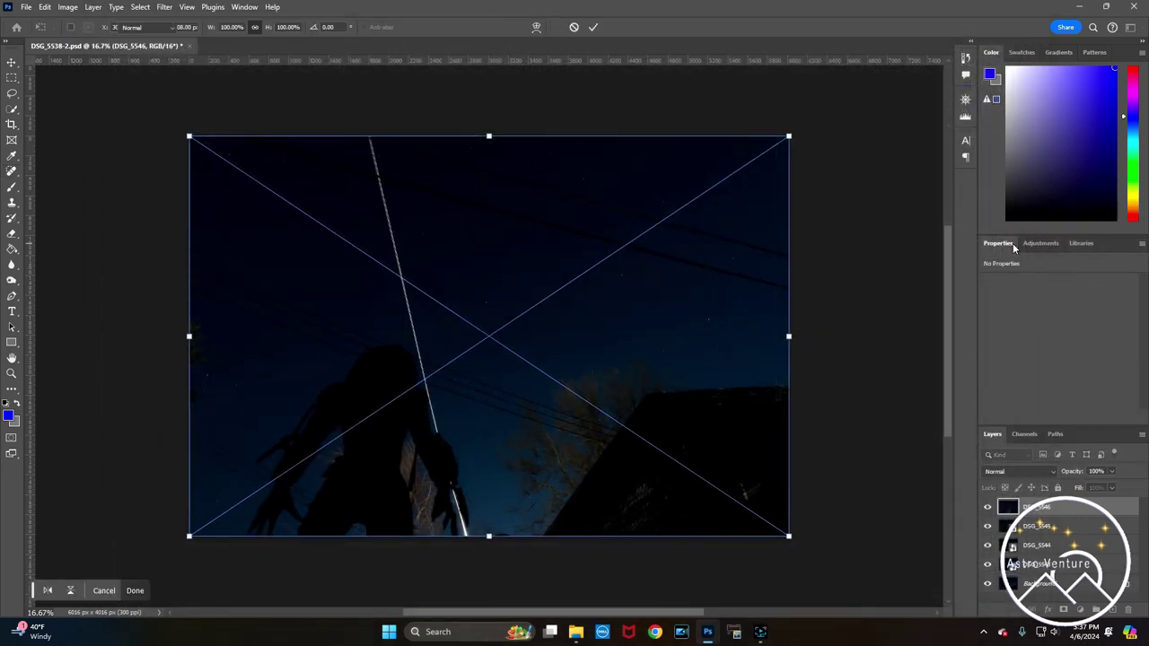
pyautogui.press('Return')
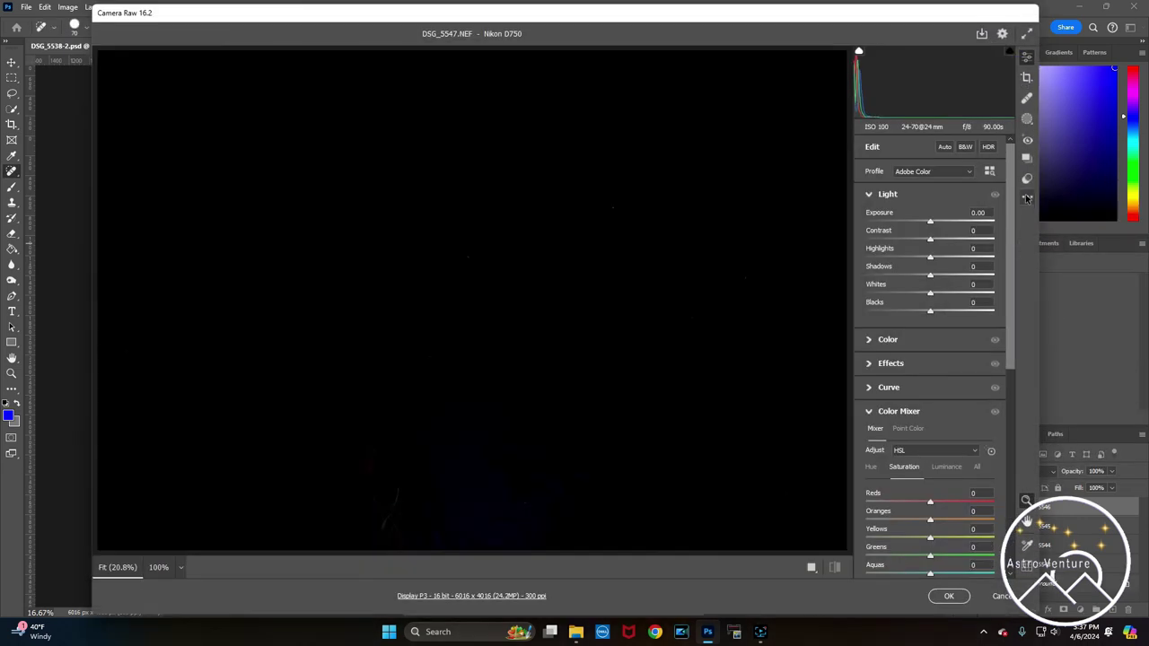
pyautogui.click(1026, 195)
pyautogui.click(1014, 245)
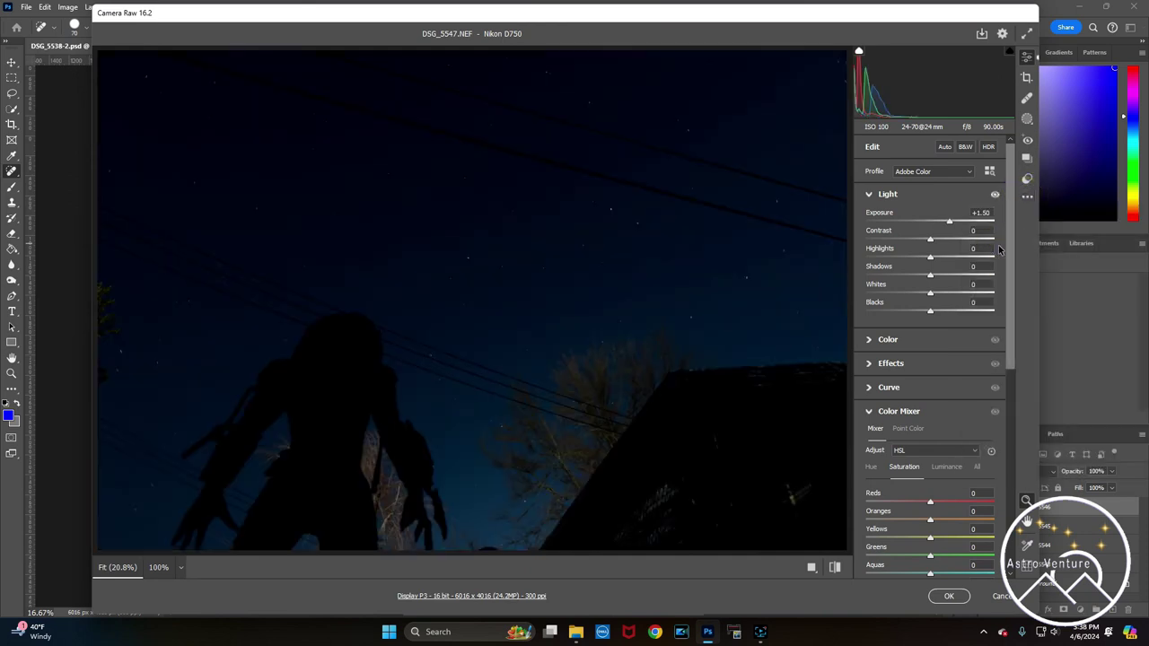
pyautogui.press('Return')
pyautogui.press('Return')
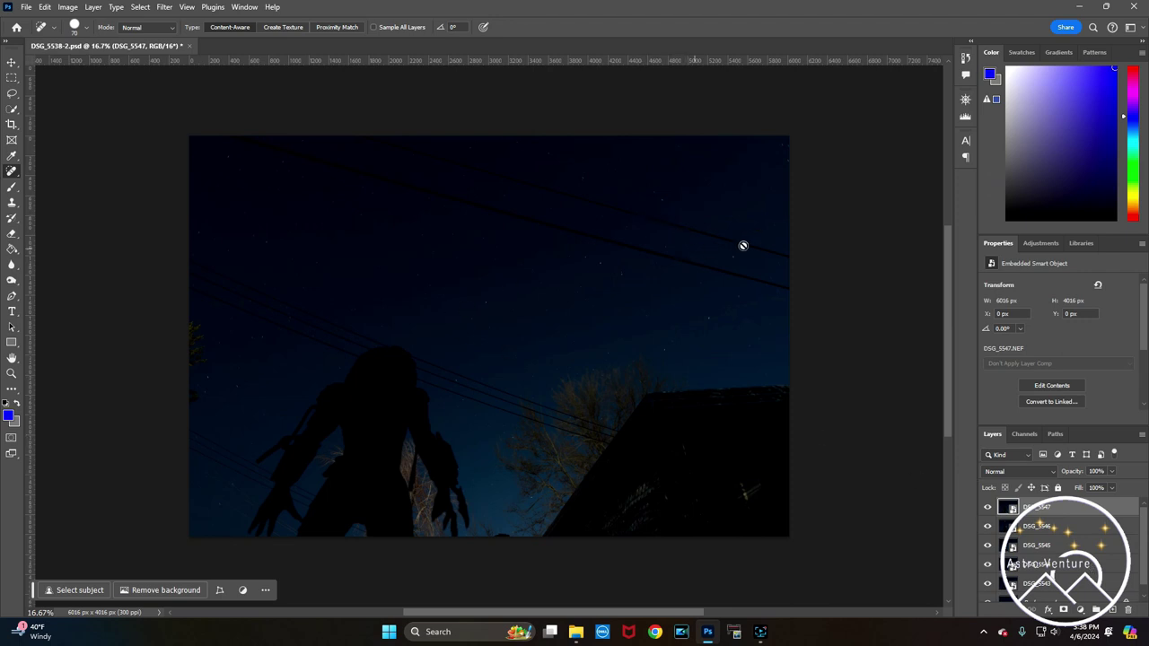
# Hide DSG_5547 and rename the satellite-streak layer DSG_5546 to Light1
pyautogui.click(988, 507)
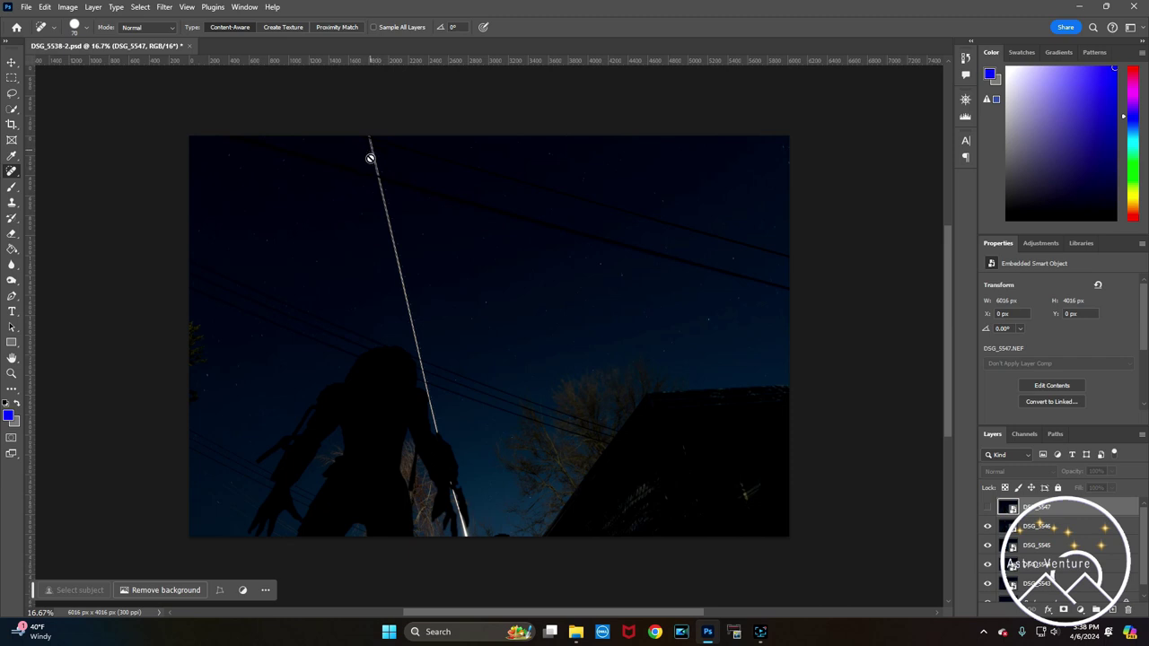
pyautogui.click(1054, 526)
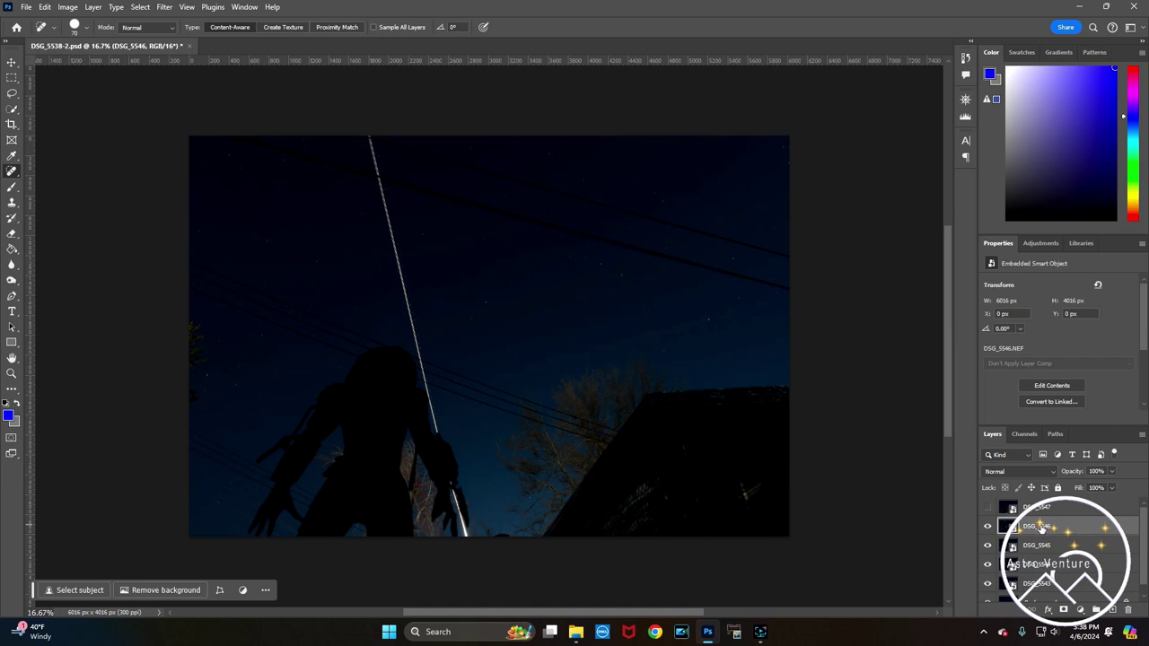
pyautogui.doubleClick(1039, 526)
pyautogui.write('Light1')
pyautogui.click(1082, 547)
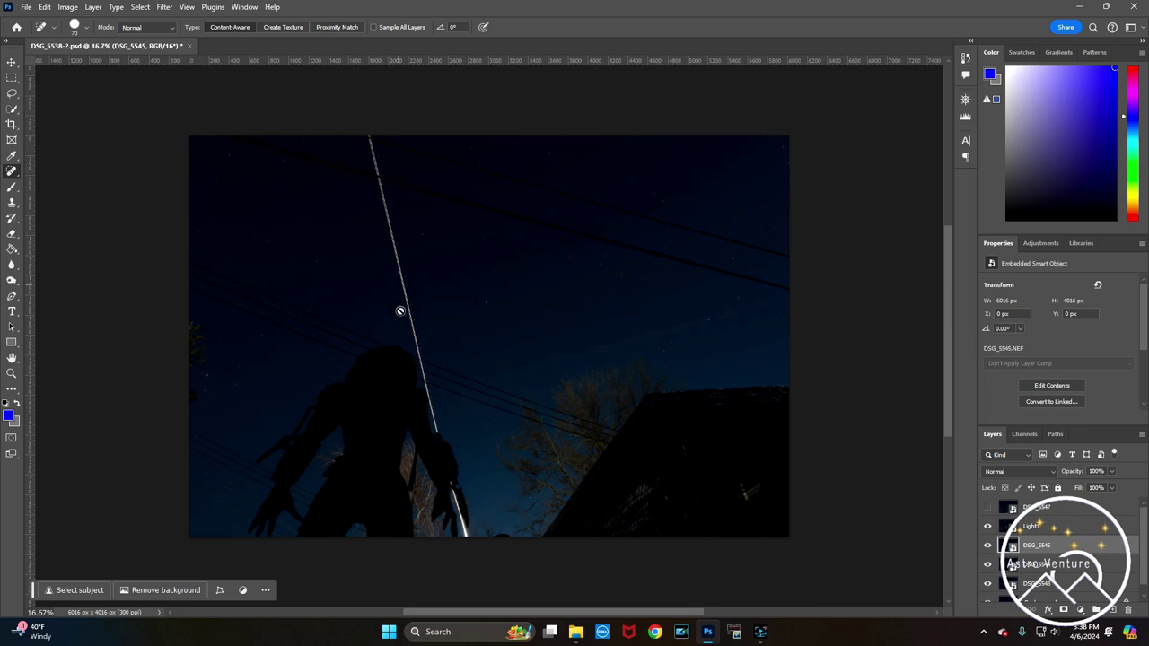
# Enlarge the Layers panel so all layers are visible at once
pyautogui.click(1064, 530)
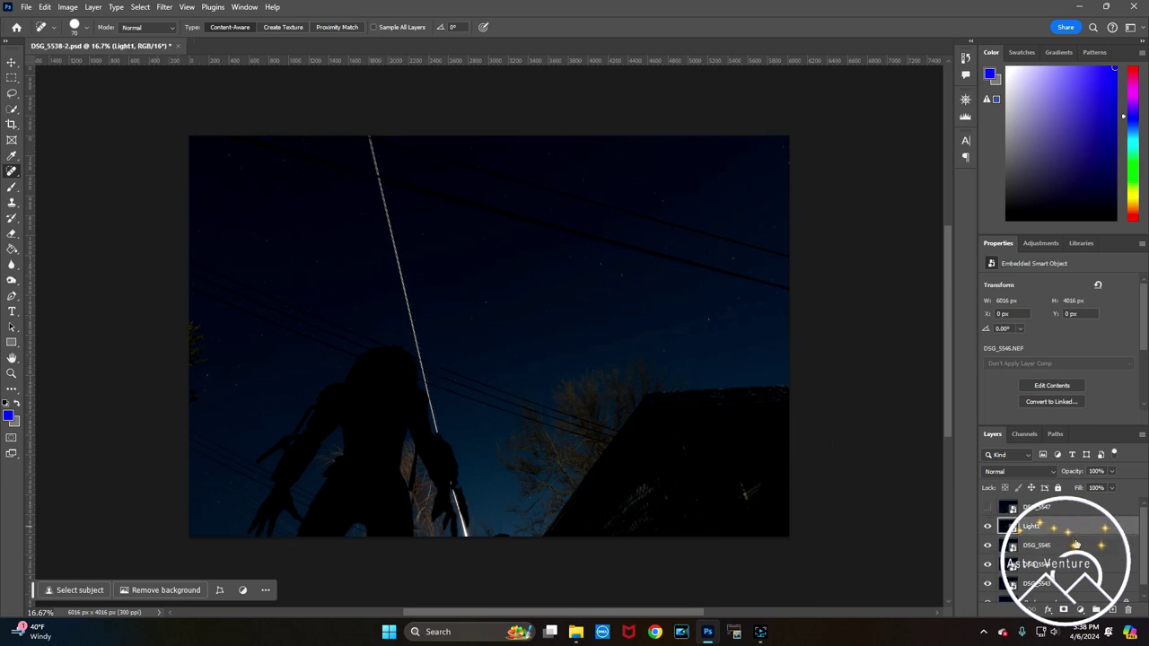
pyautogui.scroll(-1, 1080, 538)
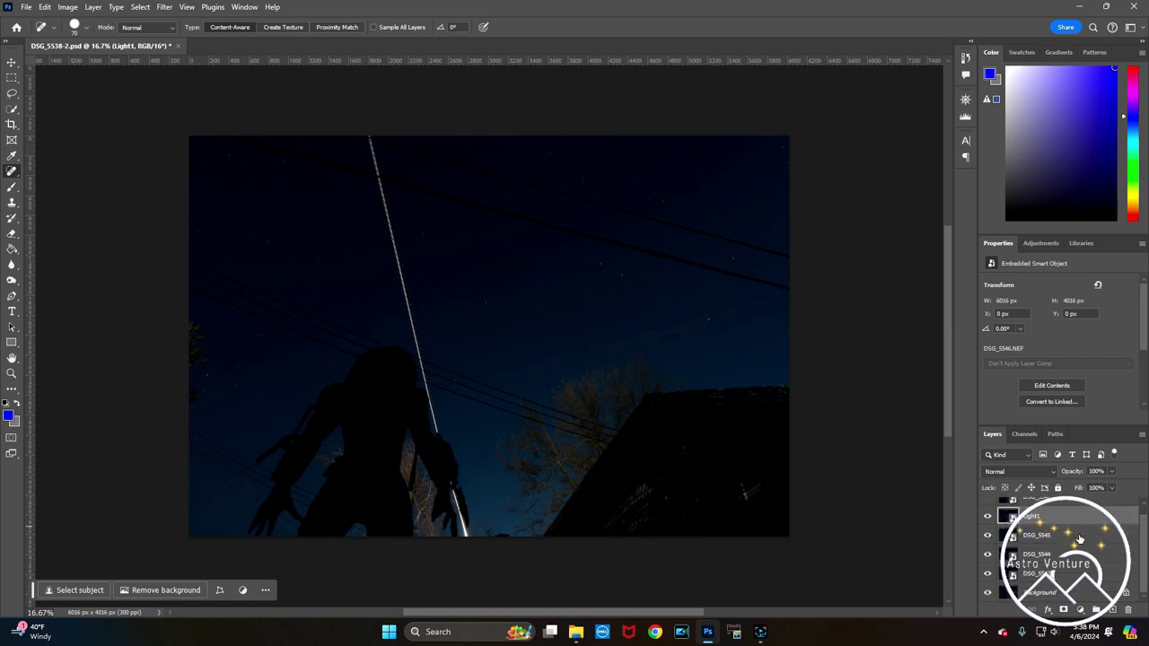
pyautogui.scroll(1, 1080, 542)
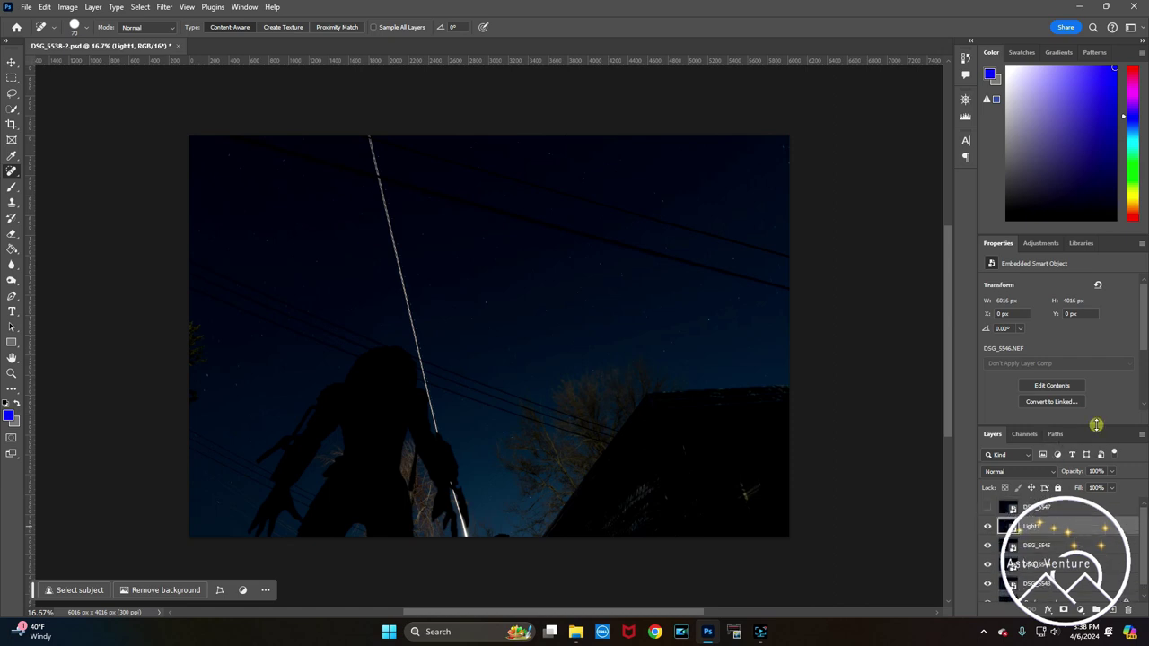
pyautogui.moveTo(1096, 425); pyautogui.dragTo(1089, 264)
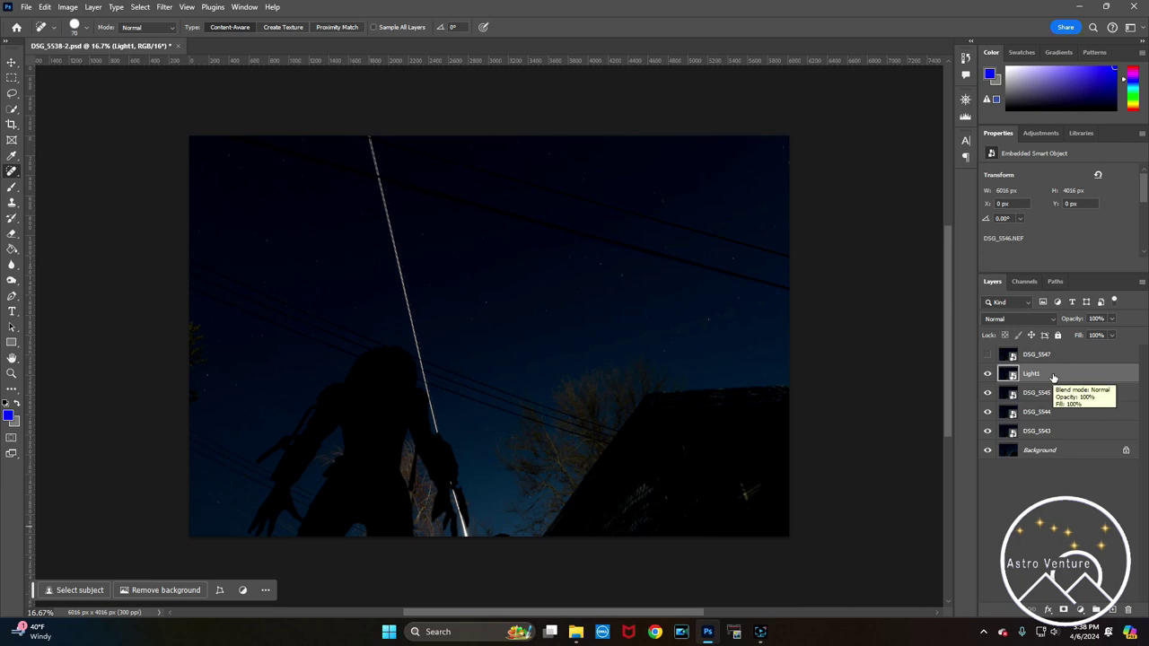
# Show DSG_5547 and set both DSG_5547 and Light1 to Lighten blending
pyautogui.click(988, 355)
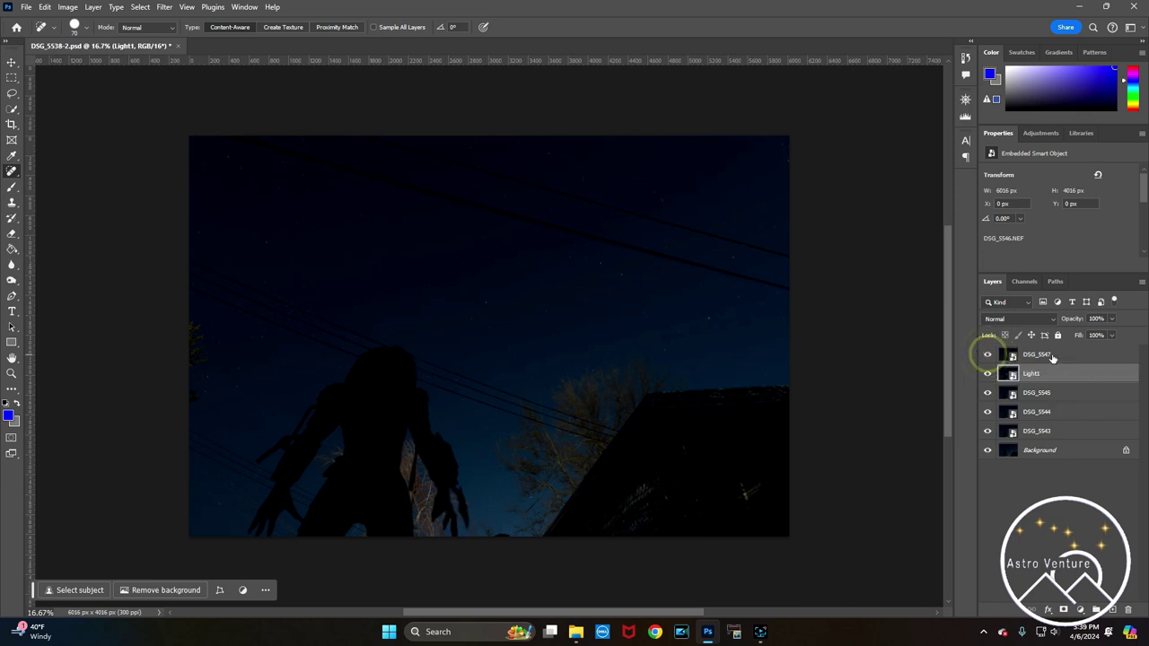
pyautogui.click(1065, 357)
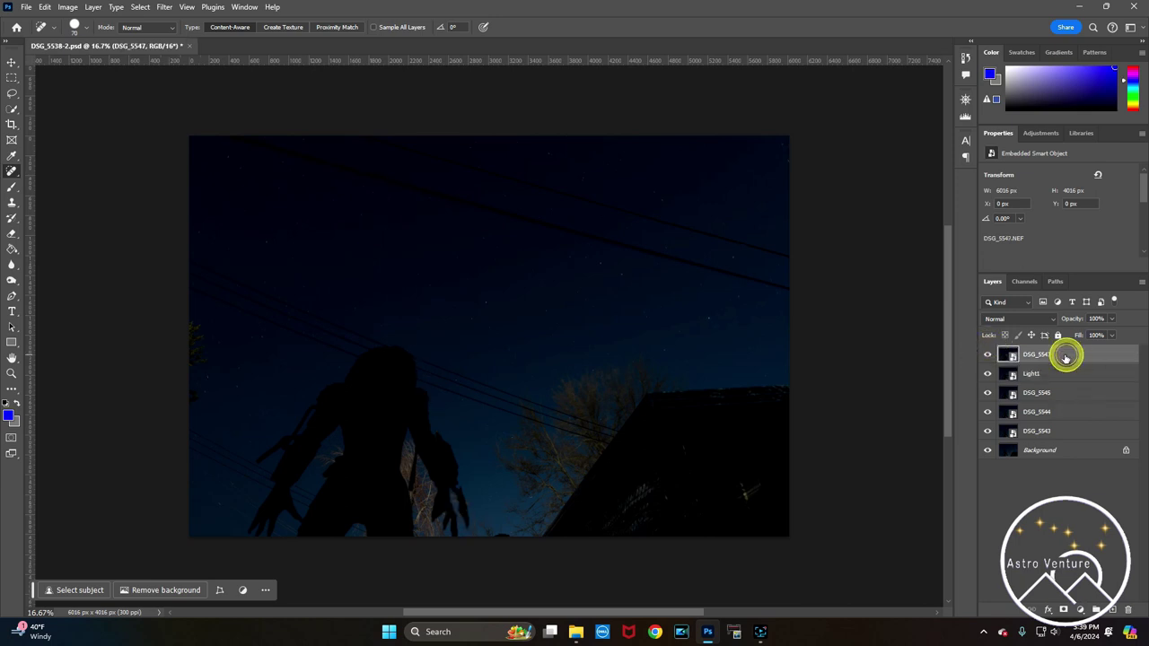
pyautogui.click(1009, 320)
pyautogui.click(994, 382)
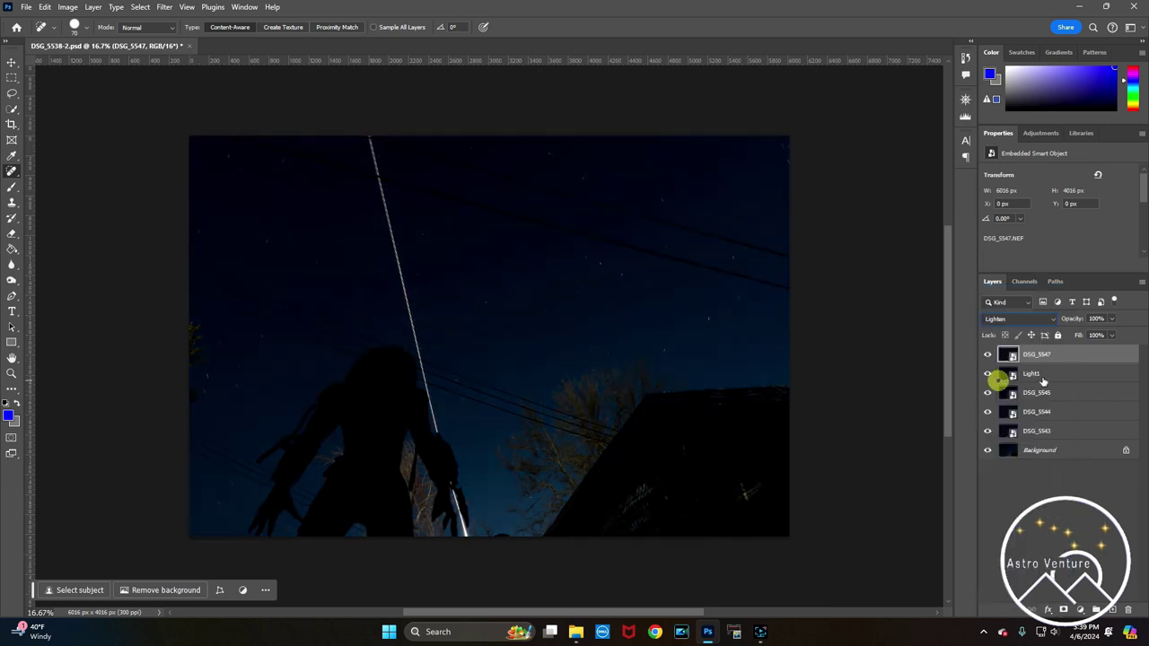
pyautogui.click(1064, 375)
pyautogui.click(1011, 319)
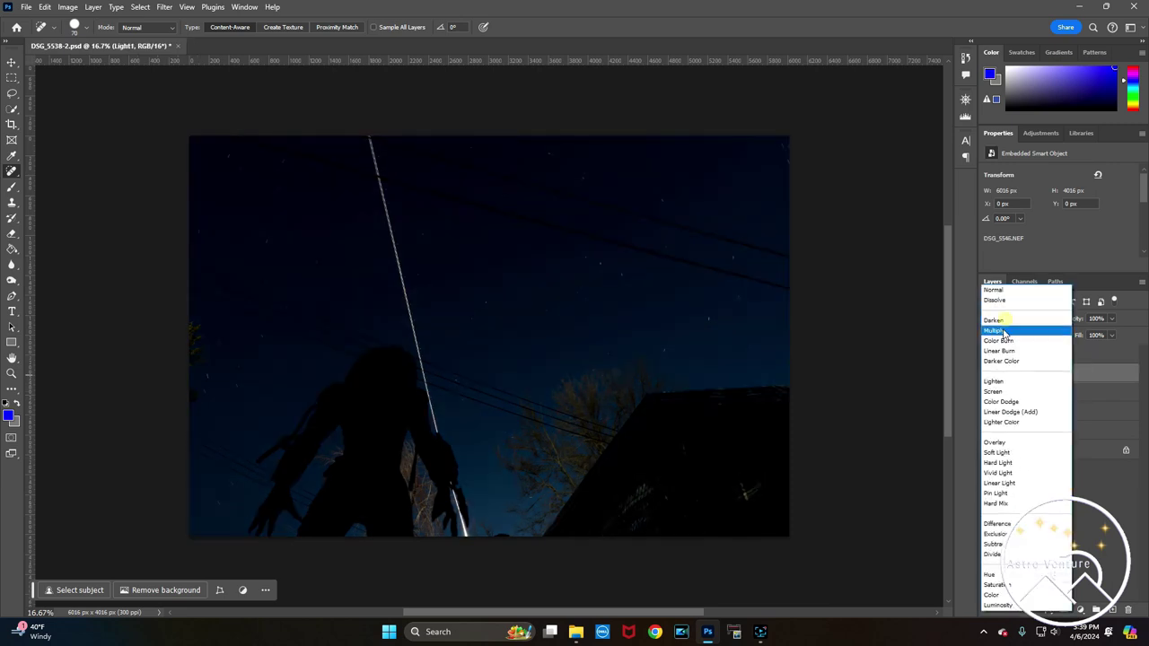
pyautogui.click(995, 381)
# Set DSG_5545, DSG_5544 and DSG_5543 together to Lighten, then reselect DSG_5547
pyautogui.click(1063, 394)
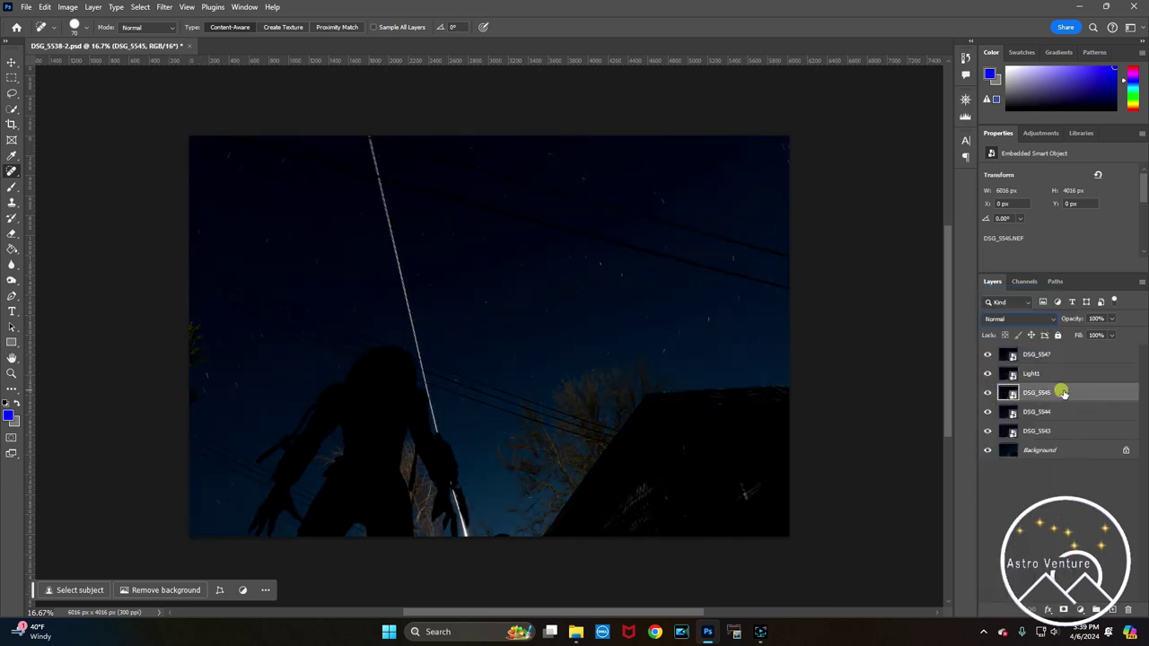
pyautogui.keyDown('shift'); pyautogui.click(1066, 432); pyautogui.keyUp('shift')
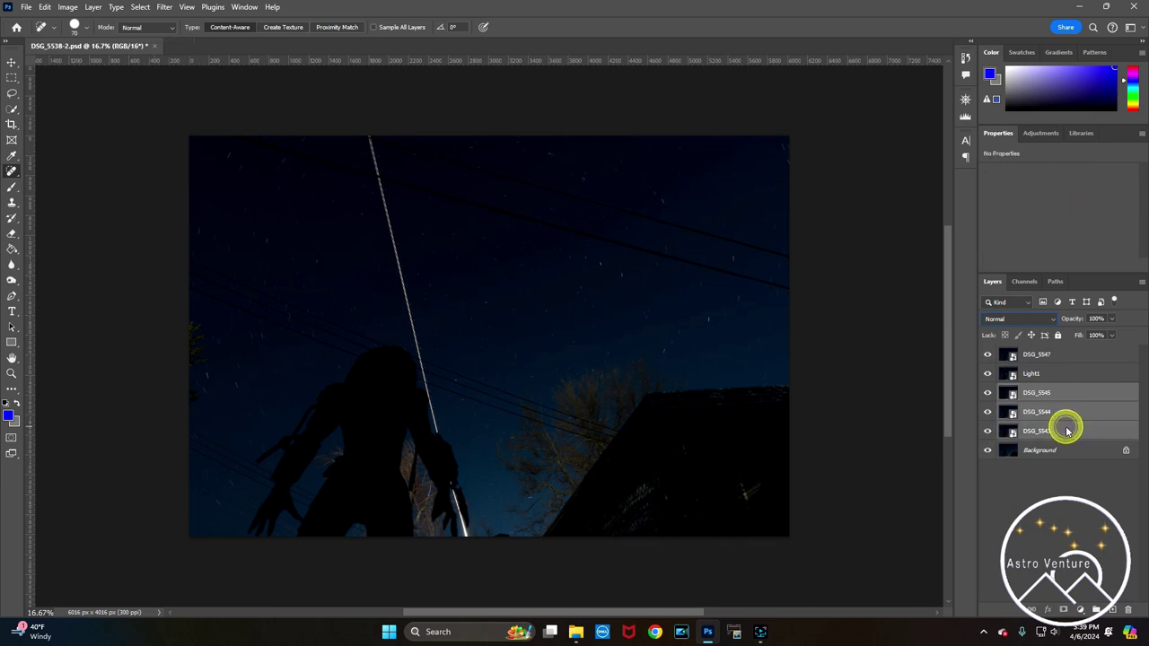
pyautogui.click(1014, 320)
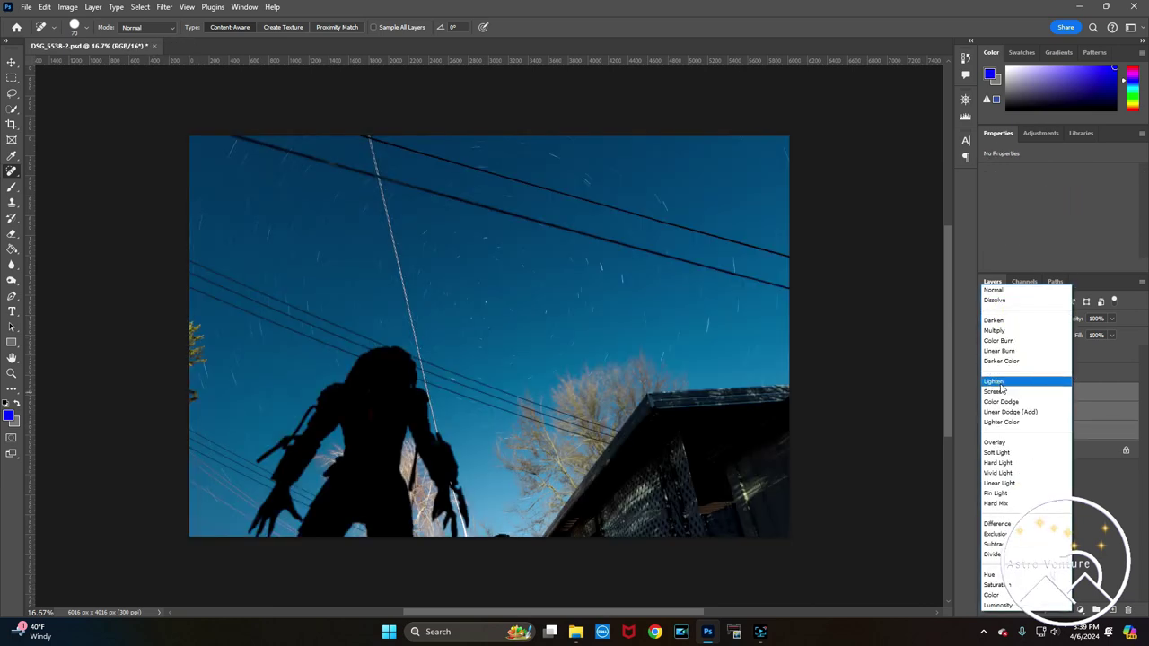
pyautogui.click(995, 382)
pyautogui.click(1068, 475)
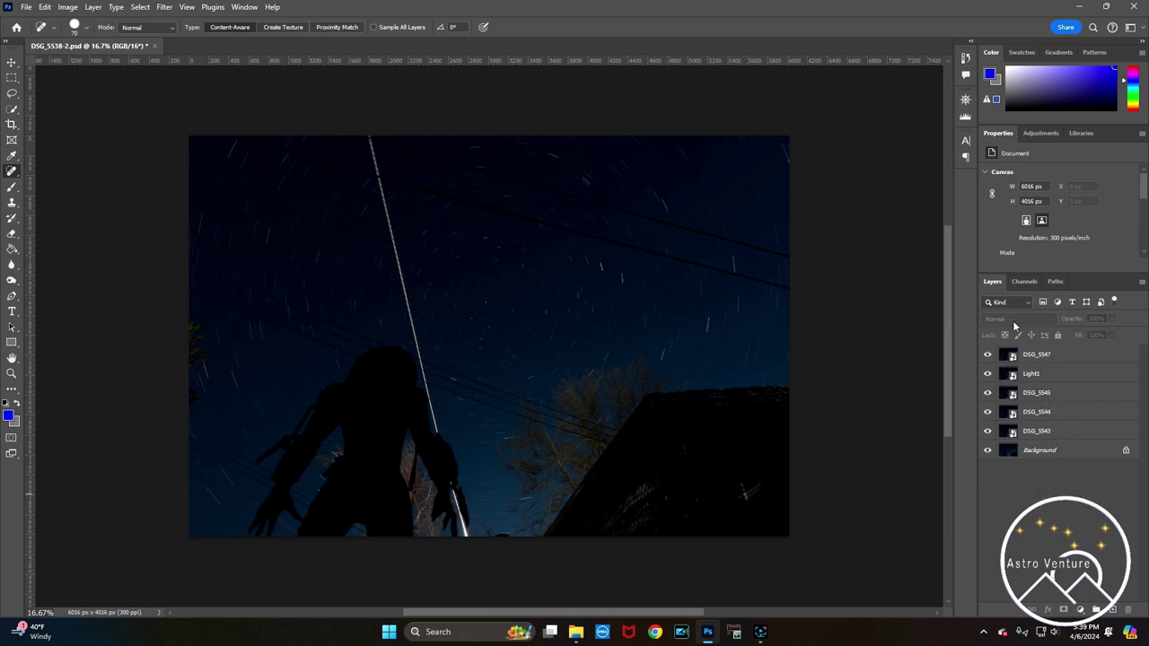
pyautogui.click(1077, 359)
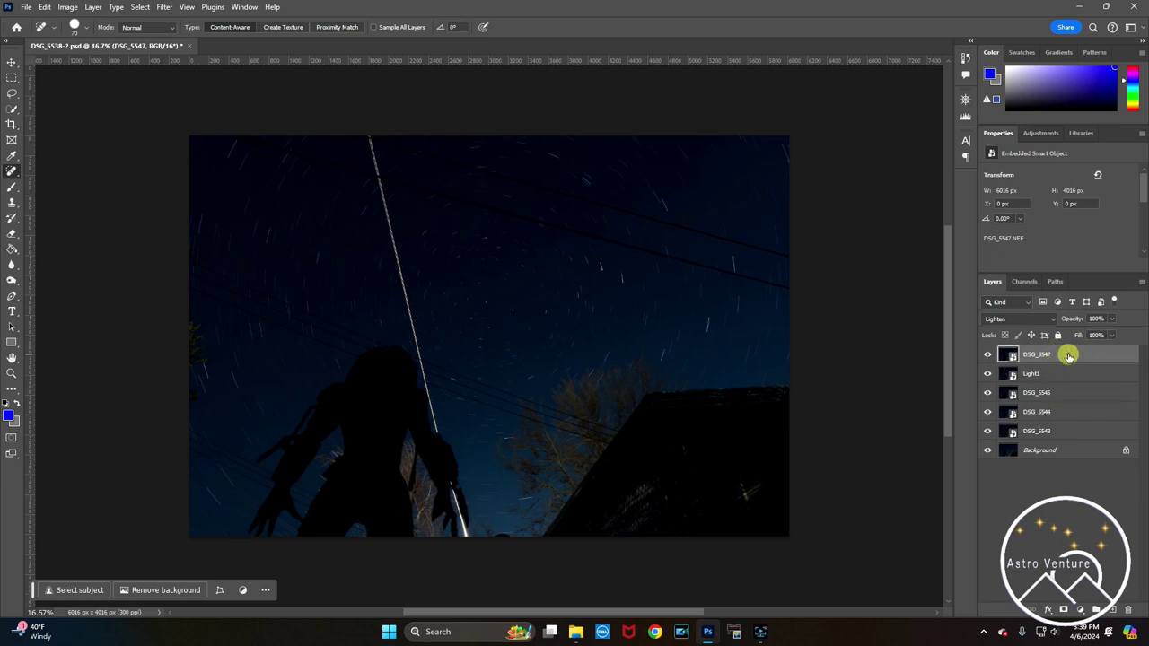
# Merge the stacked exposure layers down through Background into one layer
pyautogui.click(1063, 395)
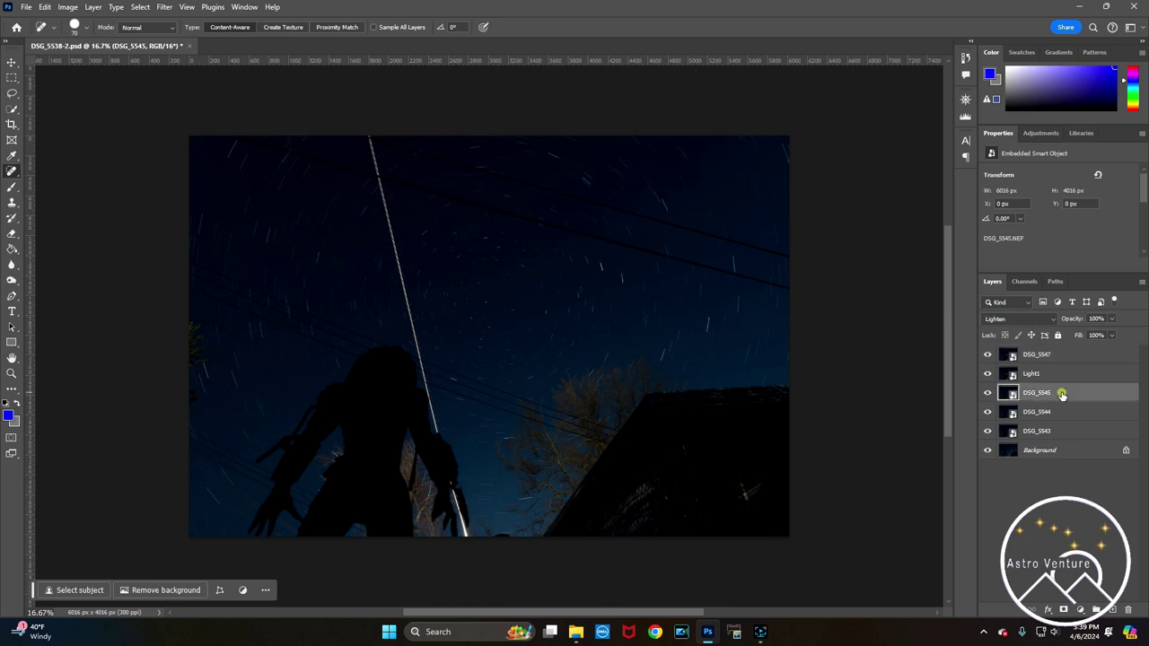
pyautogui.click(1050, 451)
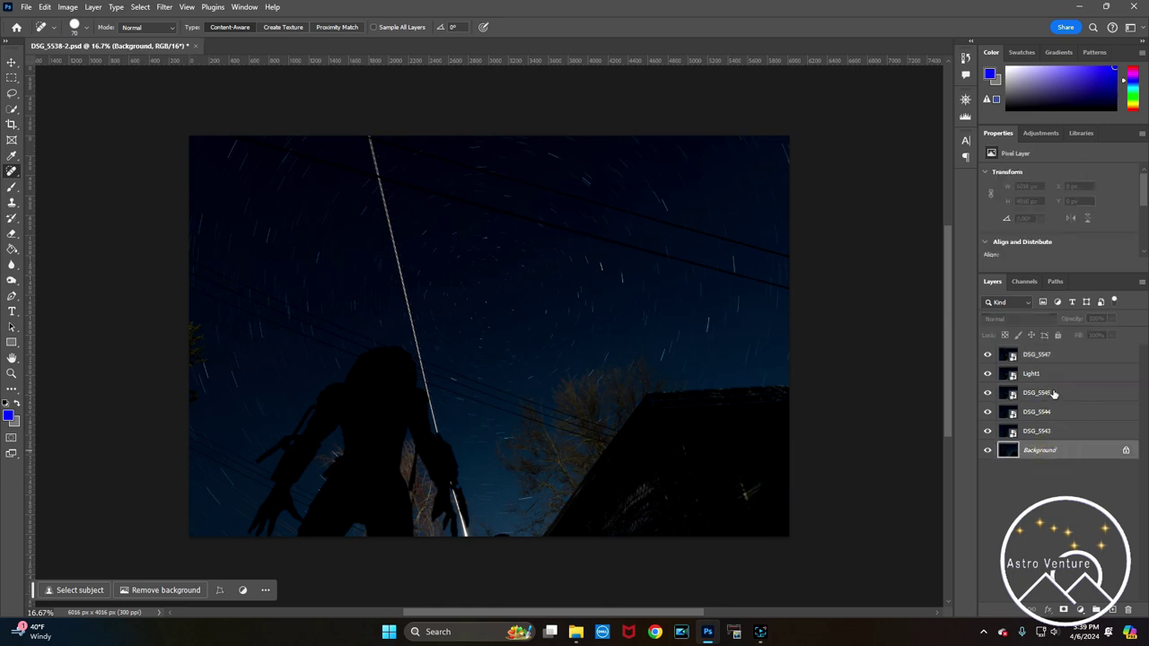
pyautogui.keyDown('shift'); pyautogui.click(1055, 394); pyautogui.keyUp('shift')
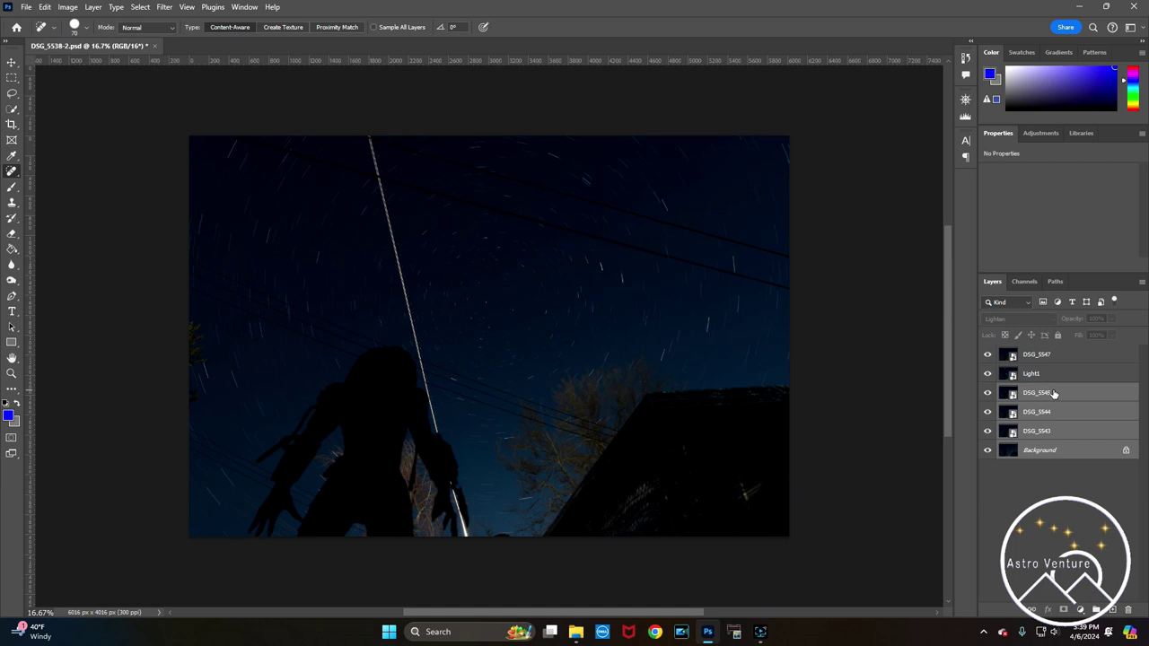
pyautogui.rightClick(1054, 393)
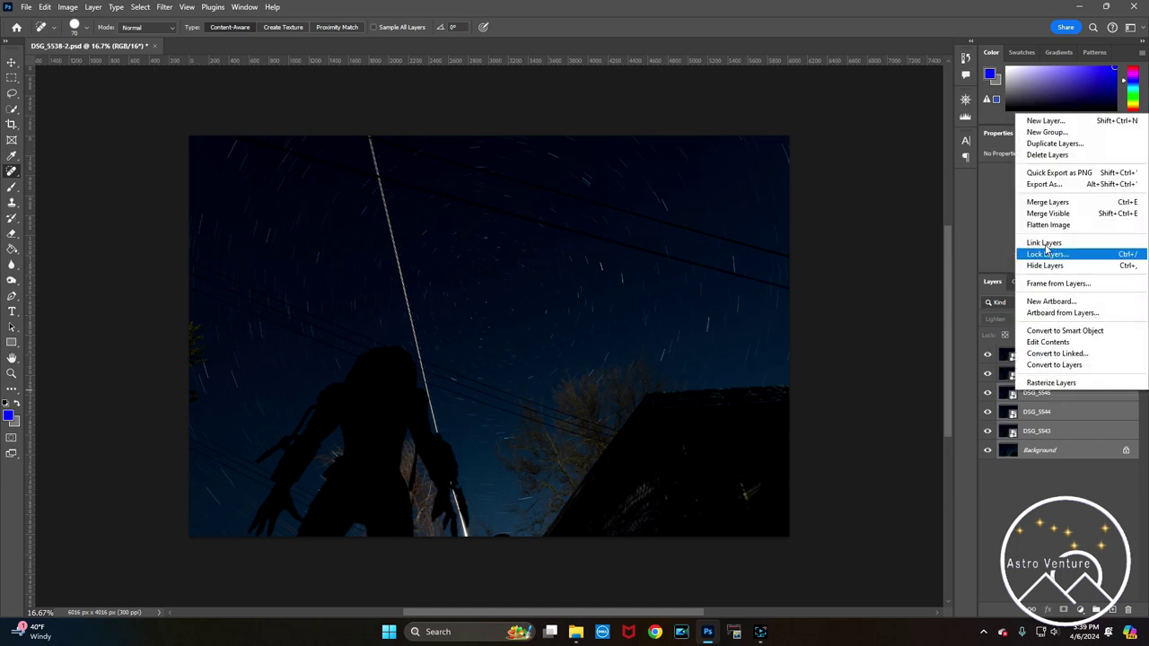
pyautogui.click(1038, 203)
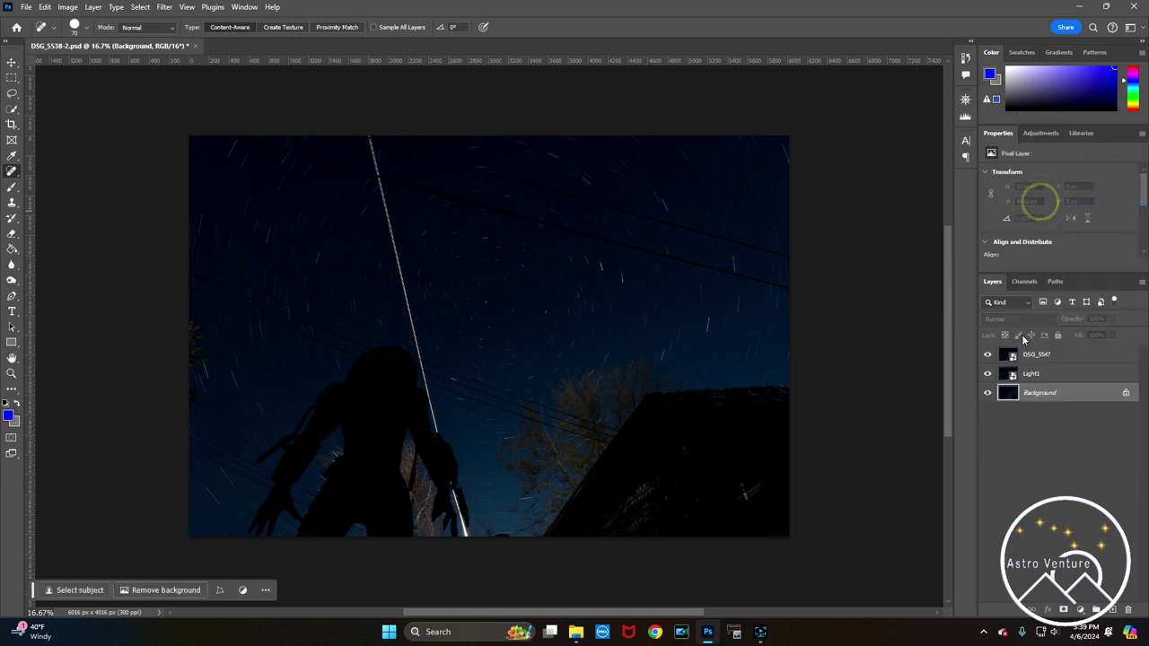
# Merge the three remaining layers together into Light1 with Merge Layers
pyautogui.click(1048, 397)
pyautogui.keyDown('shift'); pyautogui.click(1048, 355); pyautogui.keyUp('shift')
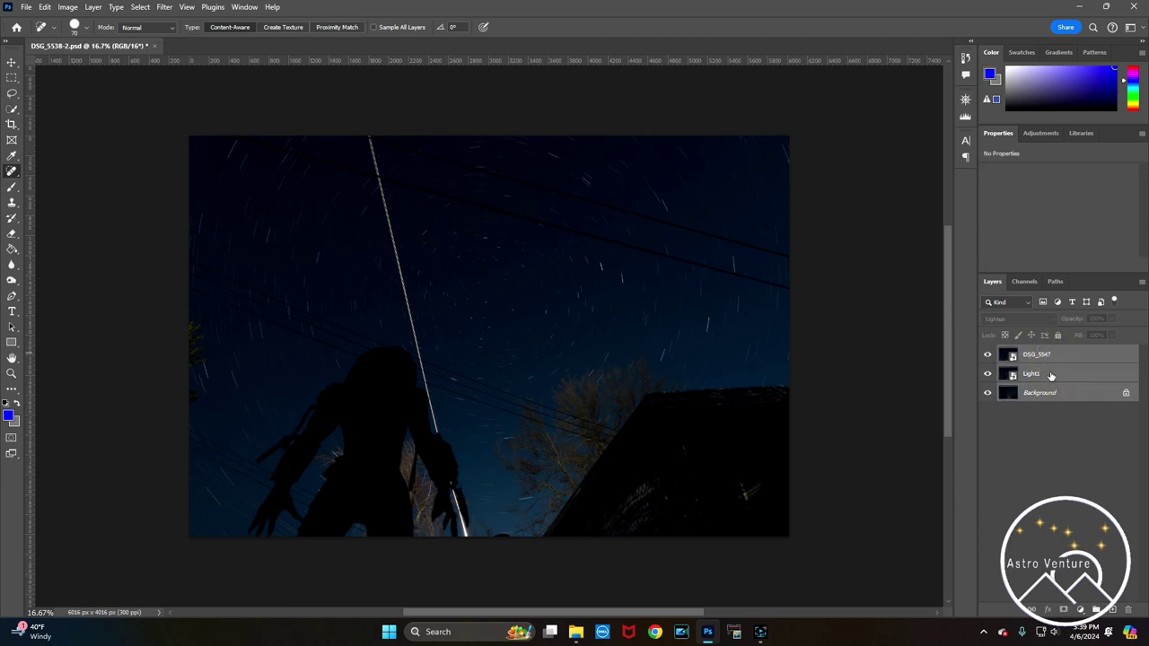
pyautogui.click(1068, 381)
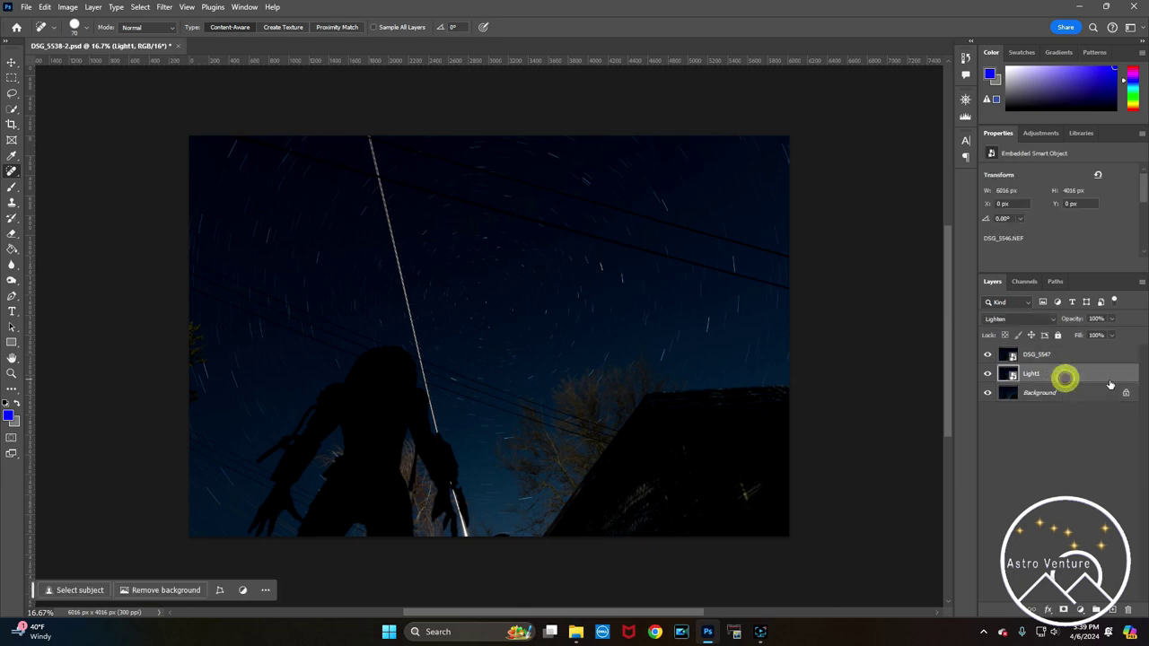
pyautogui.click(1045, 392)
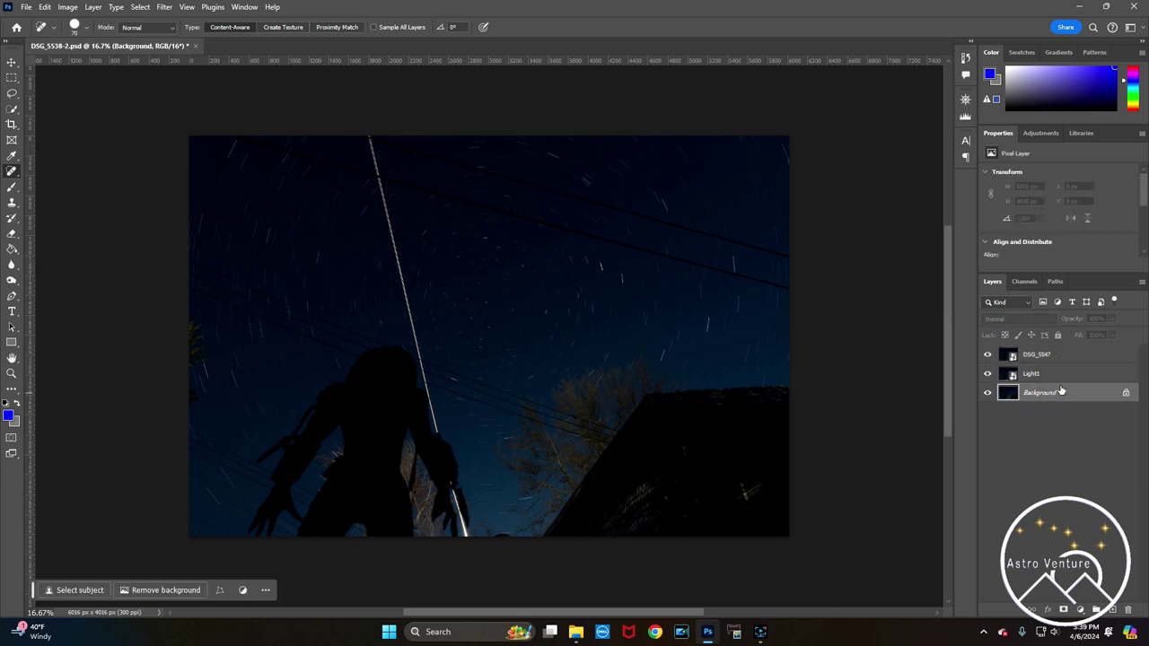
pyautogui.keyDown('shift'); pyautogui.click(1046, 355); pyautogui.keyUp('shift')
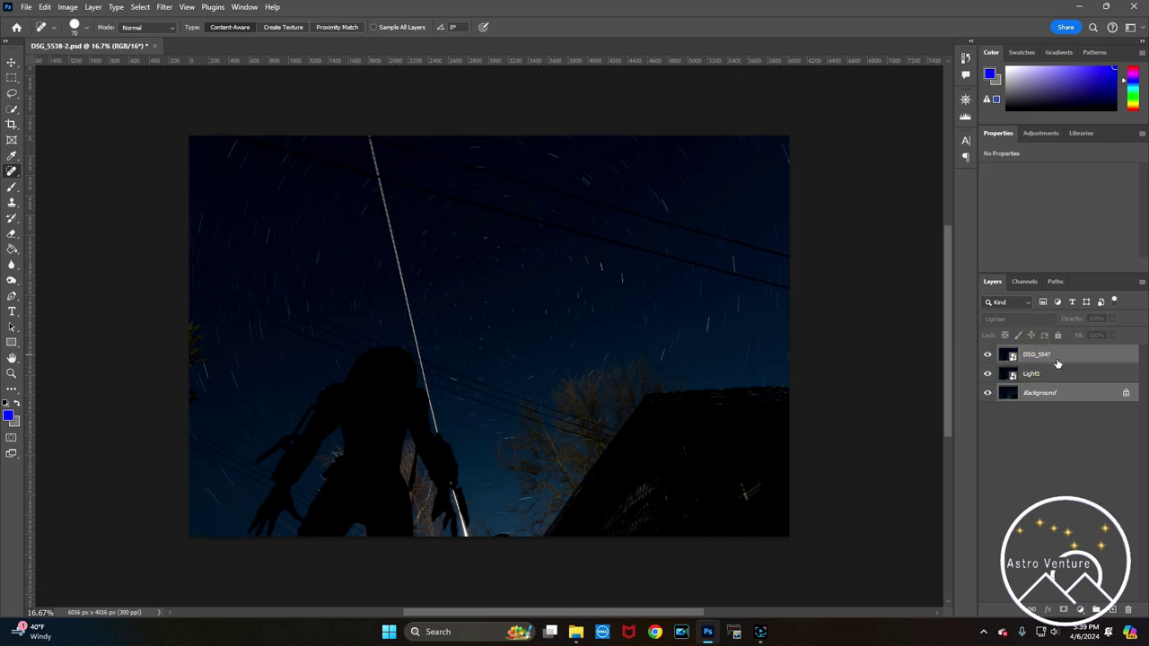
pyautogui.rightClick(1062, 358)
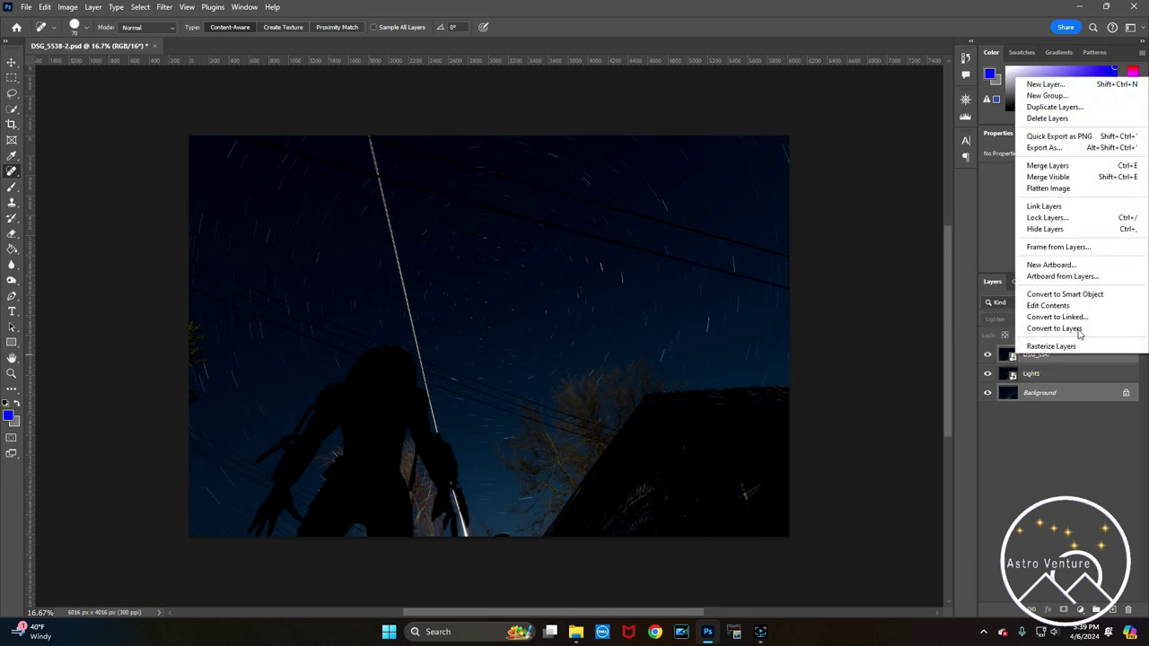
pyautogui.click(1048, 166)
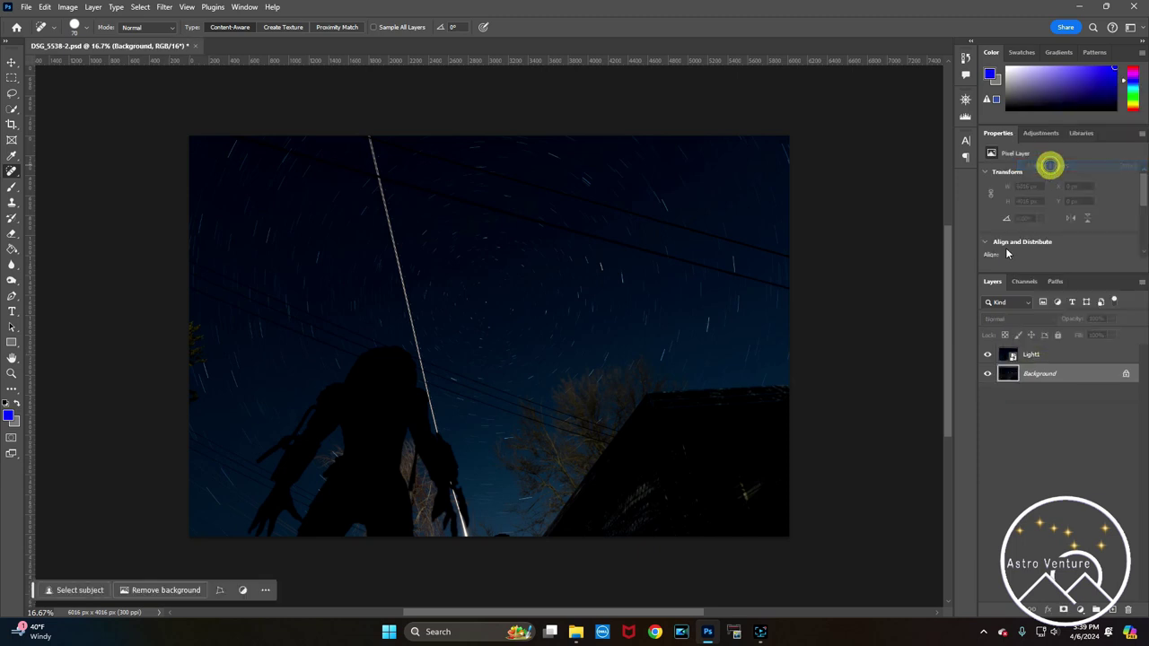
# Toggle Light1's visibility on and off to compare its streak
pyautogui.click(1060, 357)
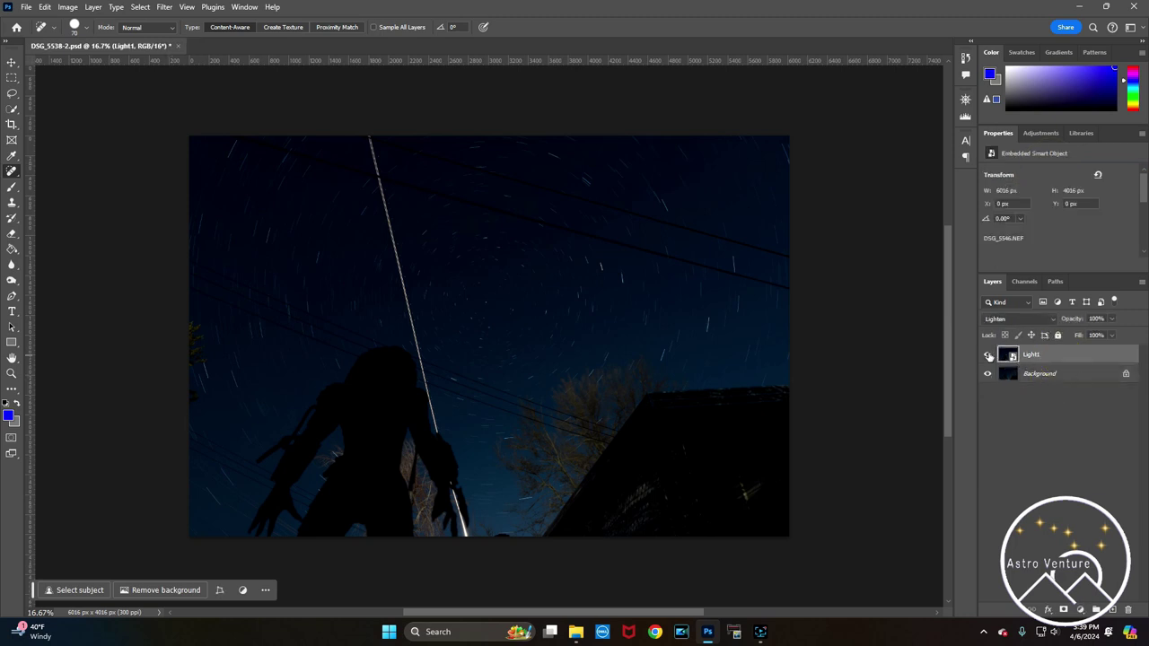
pyautogui.click(987, 355)
pyautogui.click(988, 355)
pyautogui.click(987, 355)
pyautogui.click(987, 356)
pyautogui.click(1064, 358)
# Drag frames DSG_5548 through DSG_5552 from File Explorer onto the Photoshop canvas
pyautogui.click(576, 631)
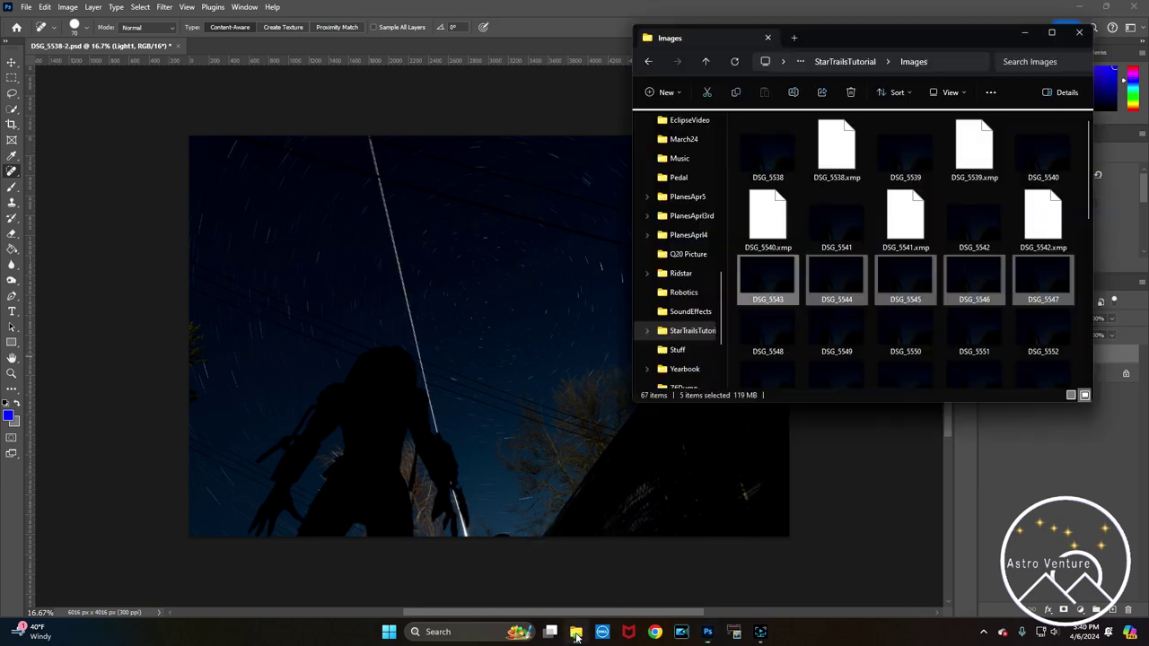
pyautogui.click(756, 350)
pyautogui.keyDown('shift'); pyautogui.click(1037, 331); pyautogui.keyUp('shift')
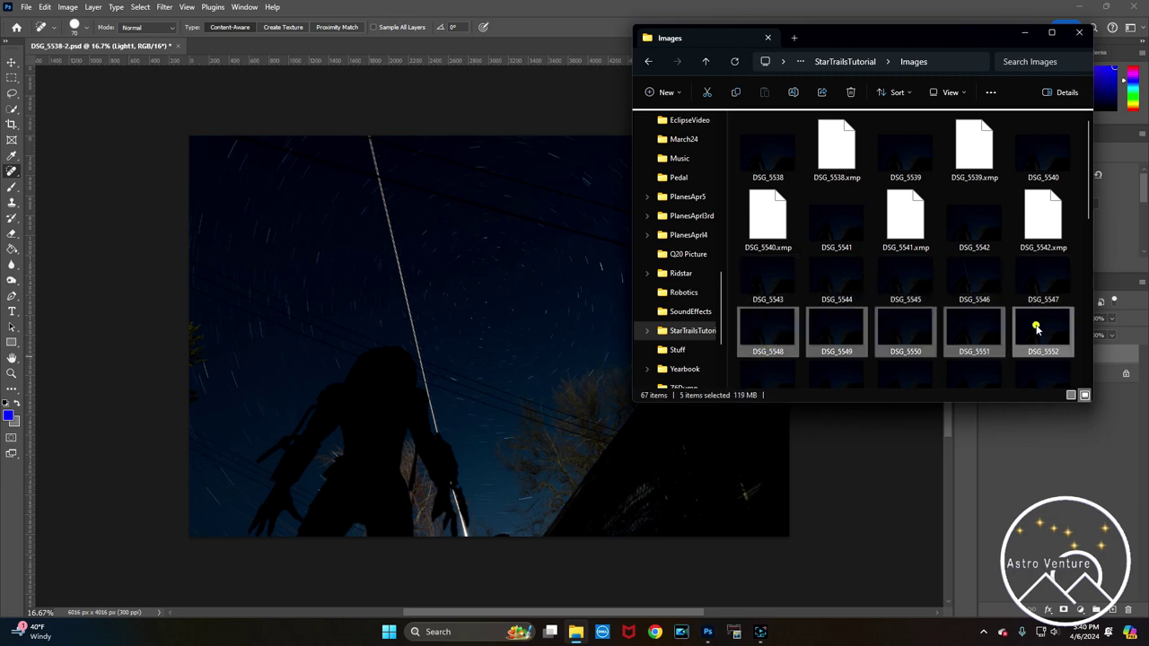
pyautogui.moveTo(763, 329); pyautogui.dragTo(418, 341)
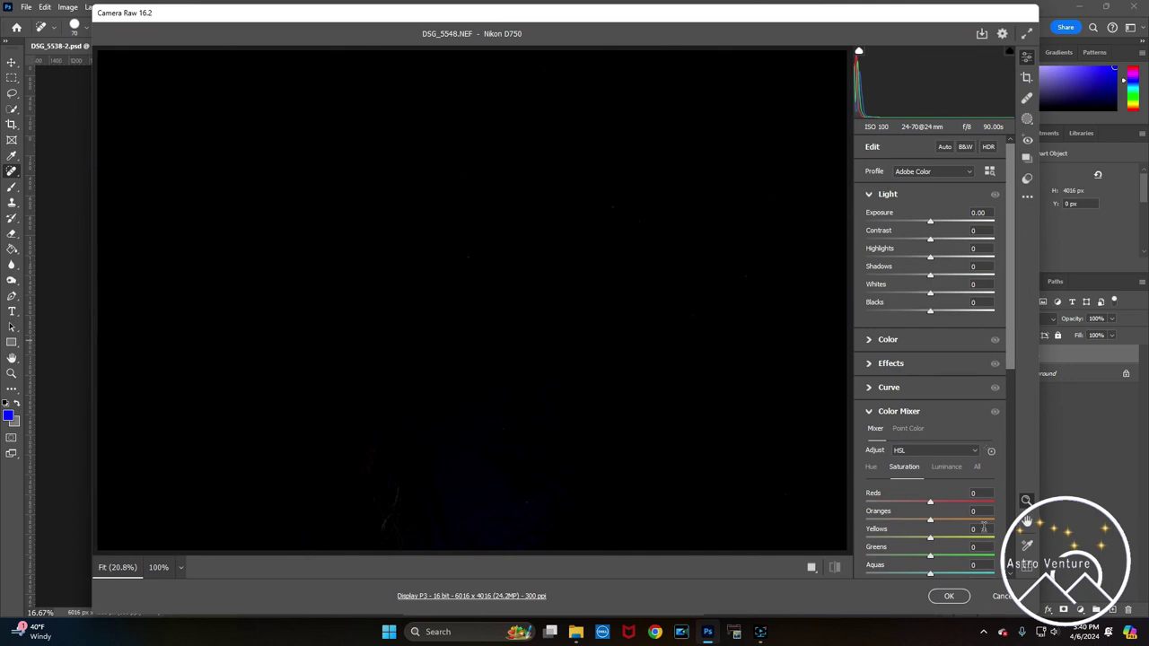
# Place DSG_5548 and DSG_5549 using Apply Previous Settings for +1.50 exposure
pyautogui.click(1028, 201)
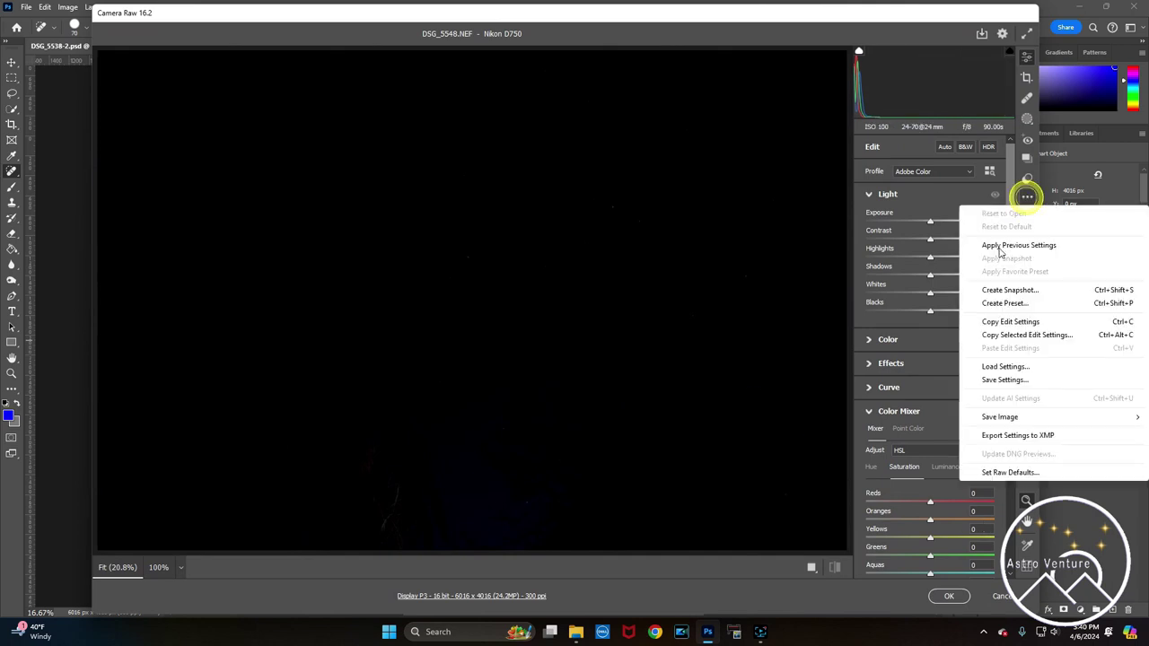
pyautogui.click(999, 246)
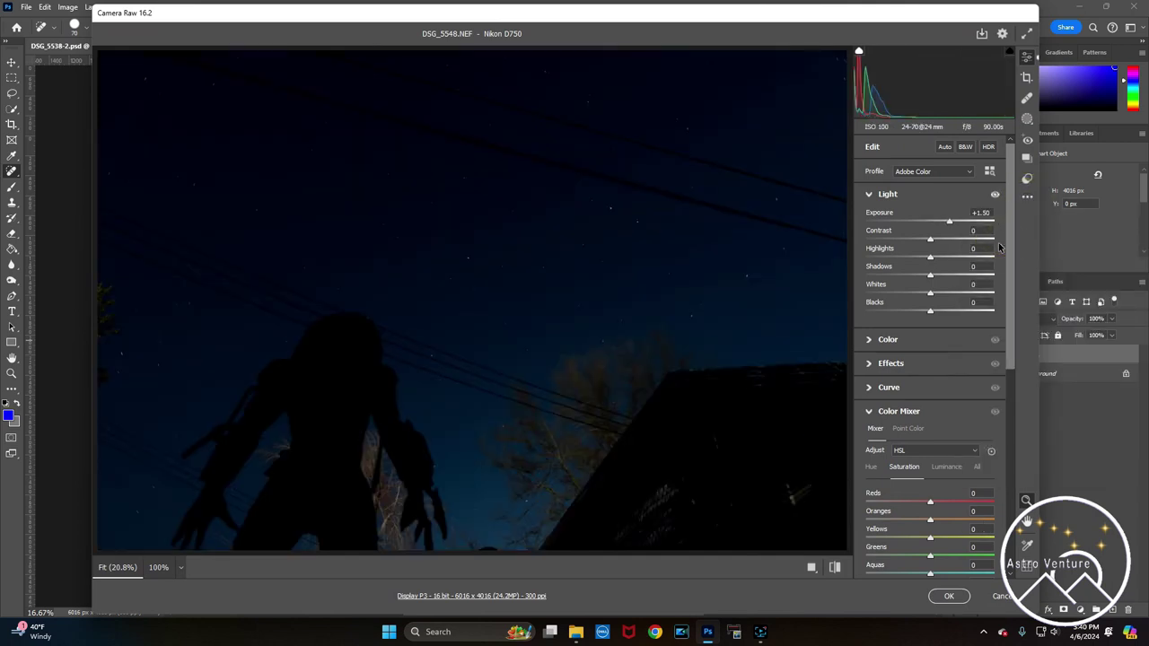
pyautogui.press('Return')
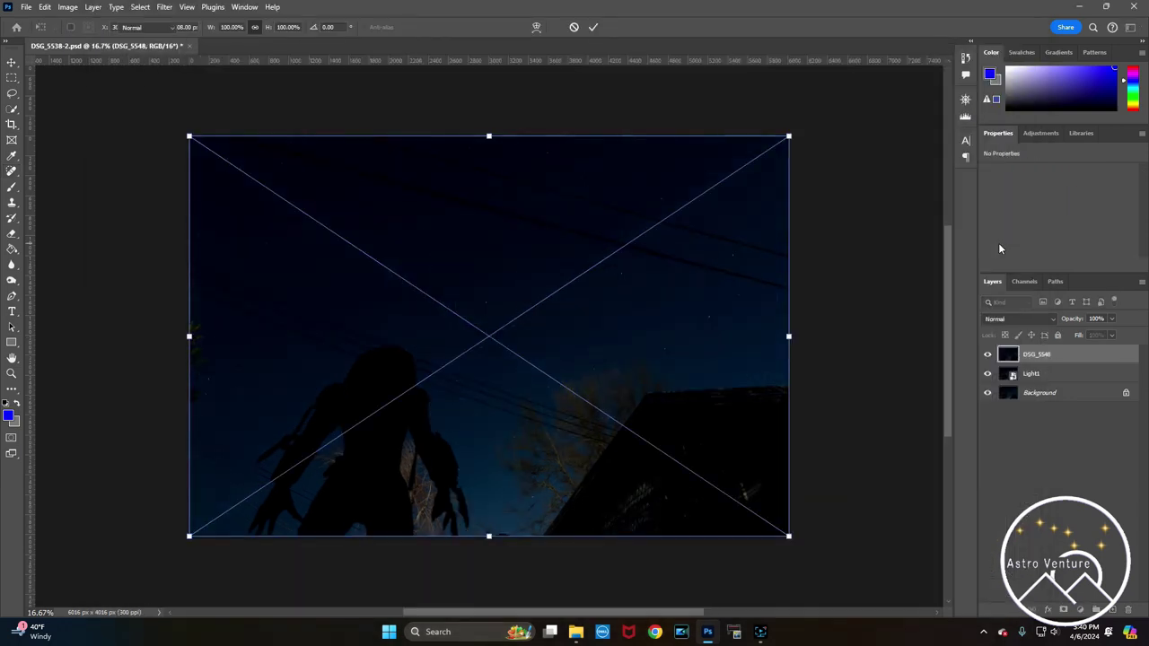
pyautogui.press('Return')
pyautogui.click(1027, 196)
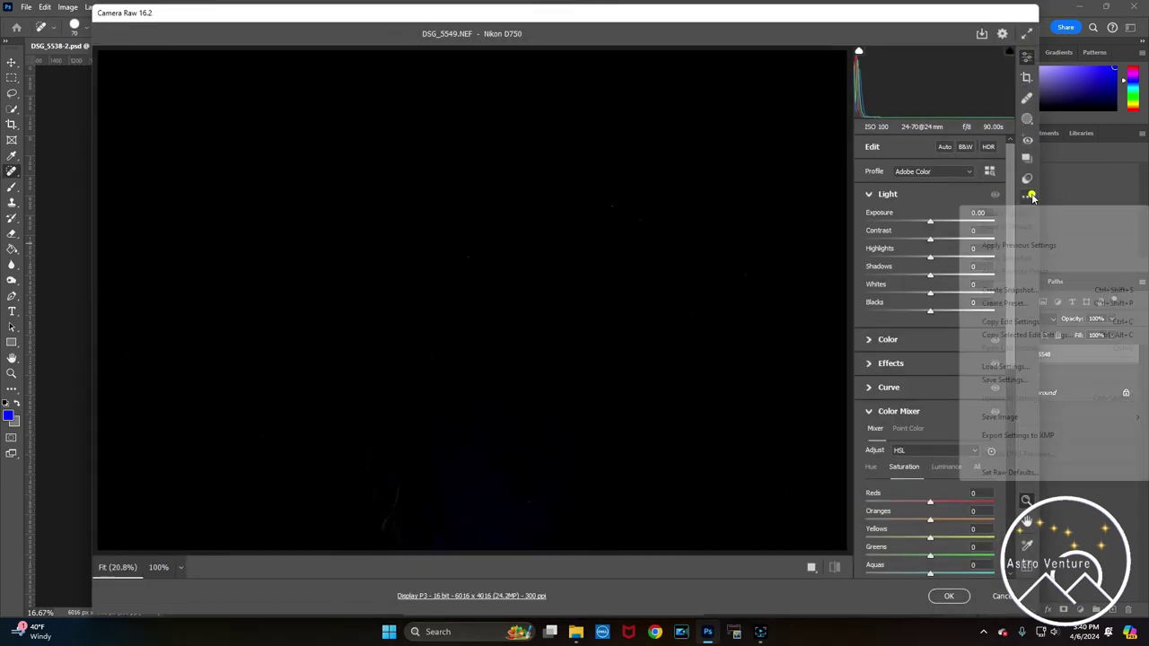
pyautogui.click(1004, 245)
pyautogui.press('Return')
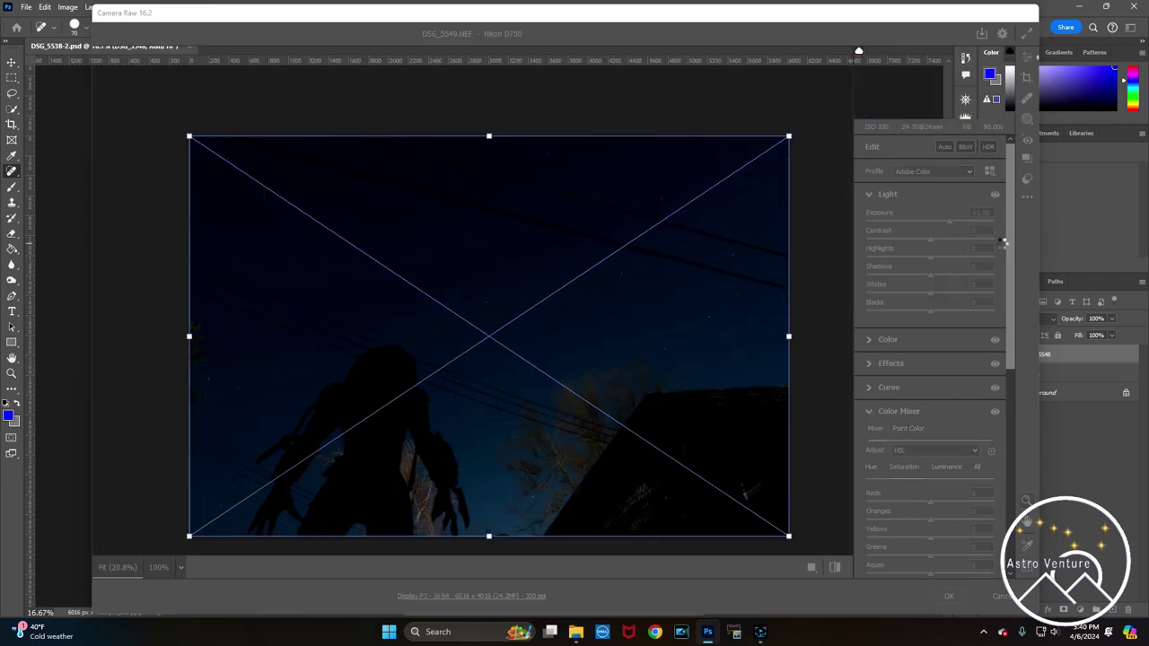
pyautogui.press('Return')
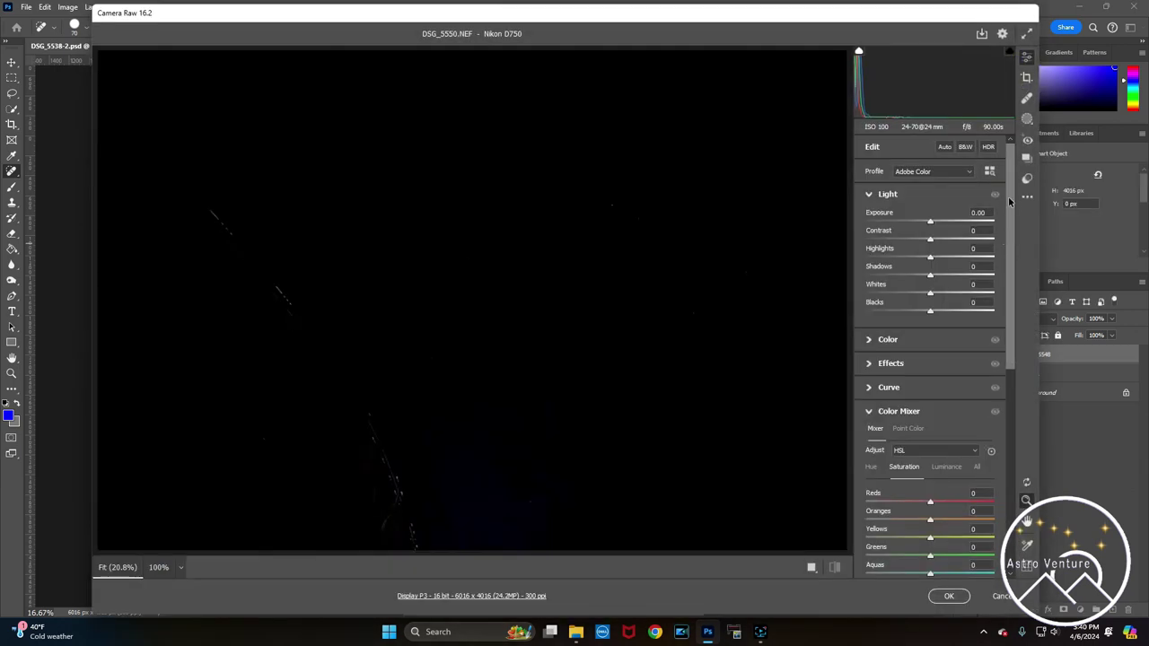
# Place DSG_5550, DSG_5551 and DSG_5552 with the same previous +1.50 exposure settings
pyautogui.click(1027, 195)
pyautogui.click(1005, 246)
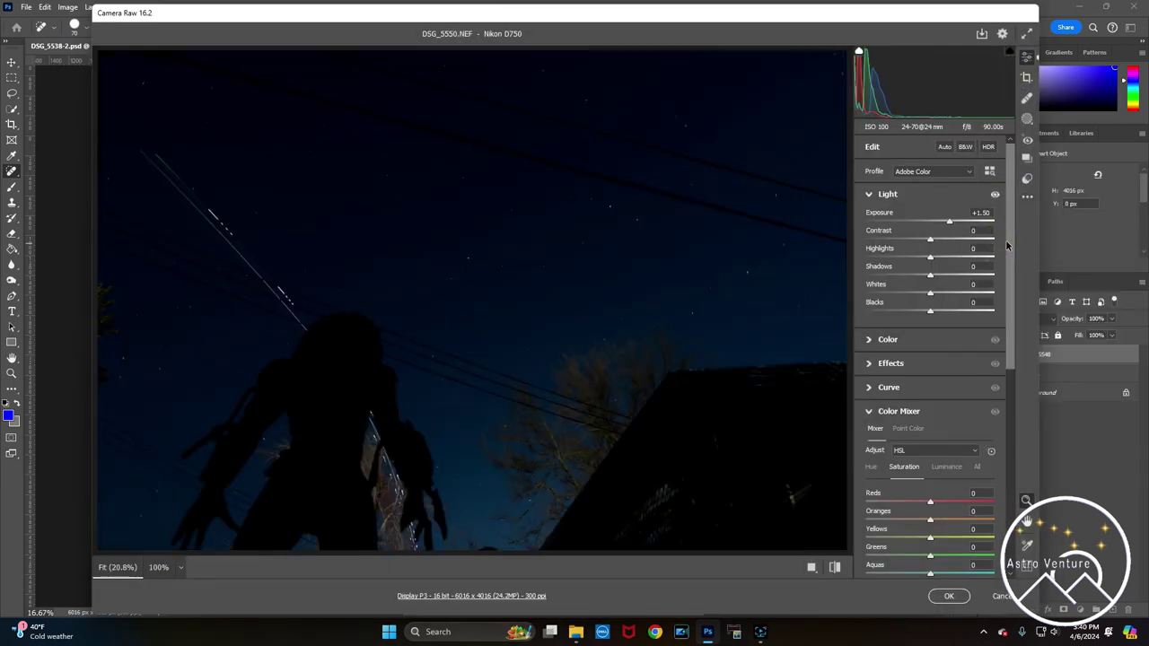
pyautogui.press('Return')
pyautogui.press('Return')
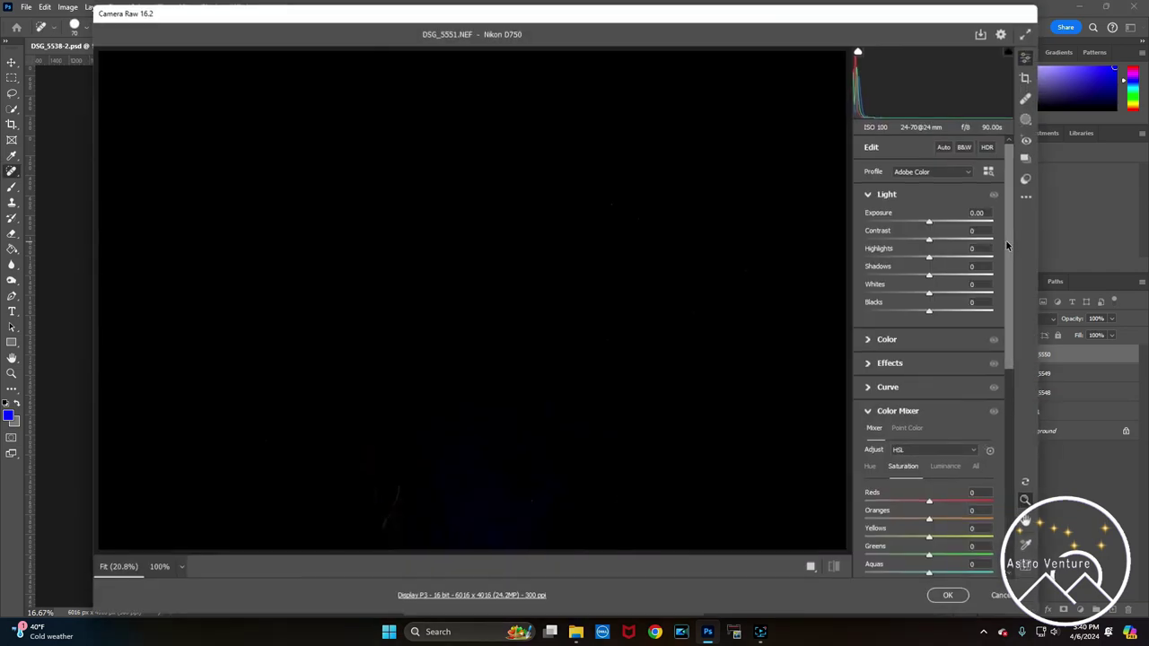
pyautogui.click(1026, 196)
pyautogui.click(1009, 246)
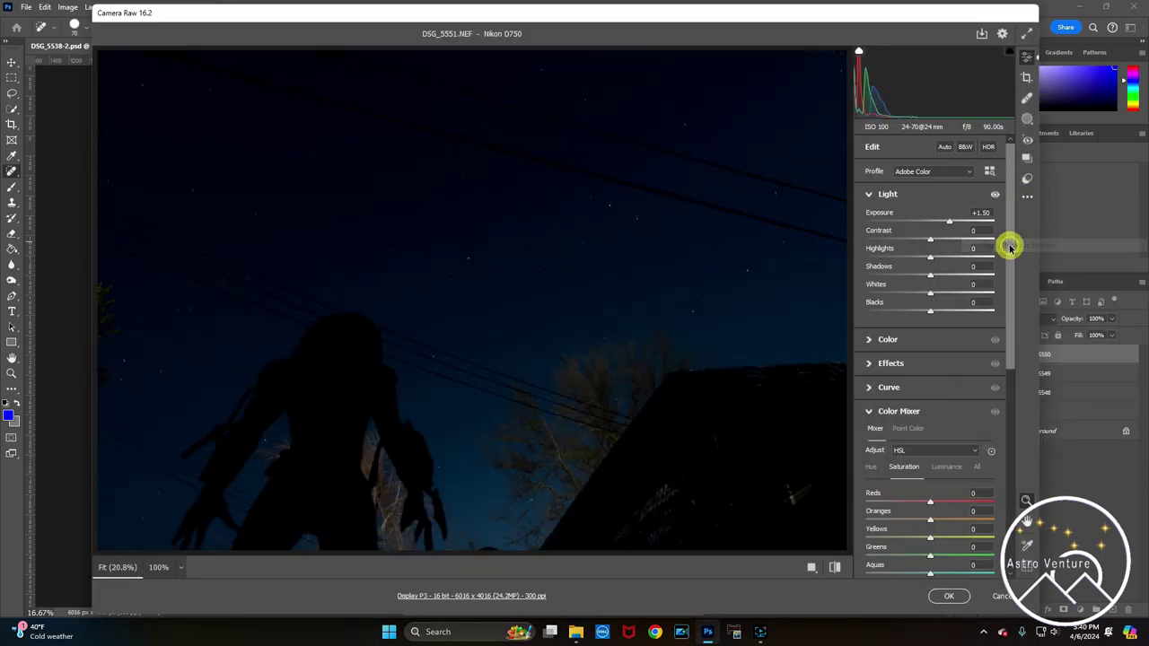
pyautogui.press('Return')
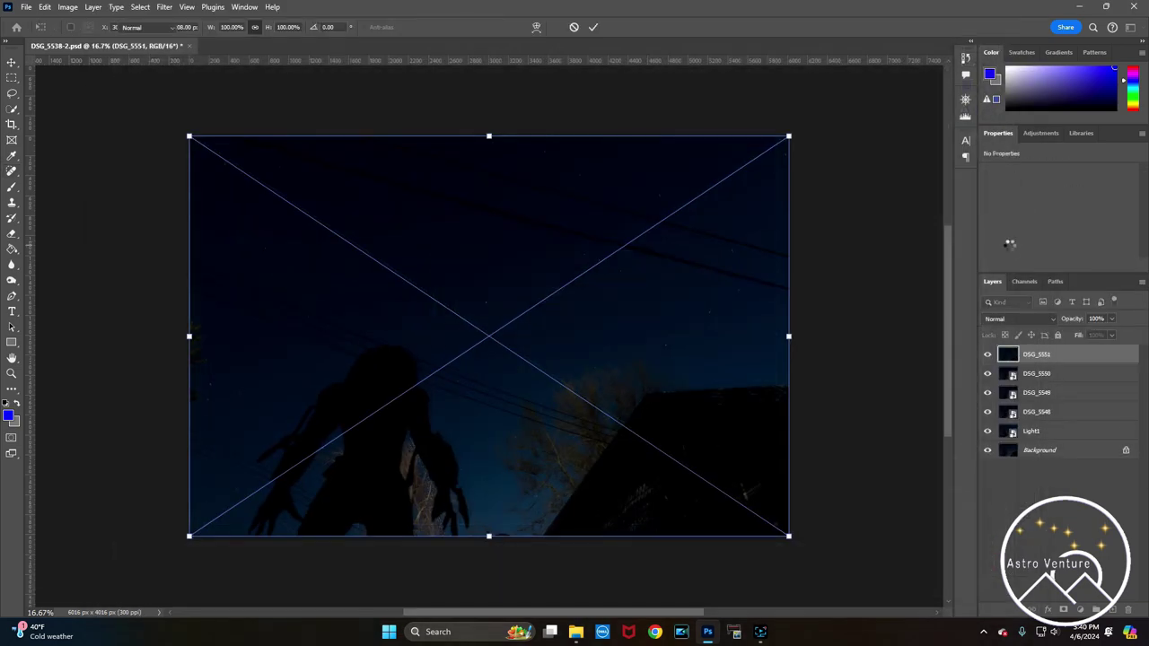
pyautogui.press('Return')
pyautogui.click(1029, 197)
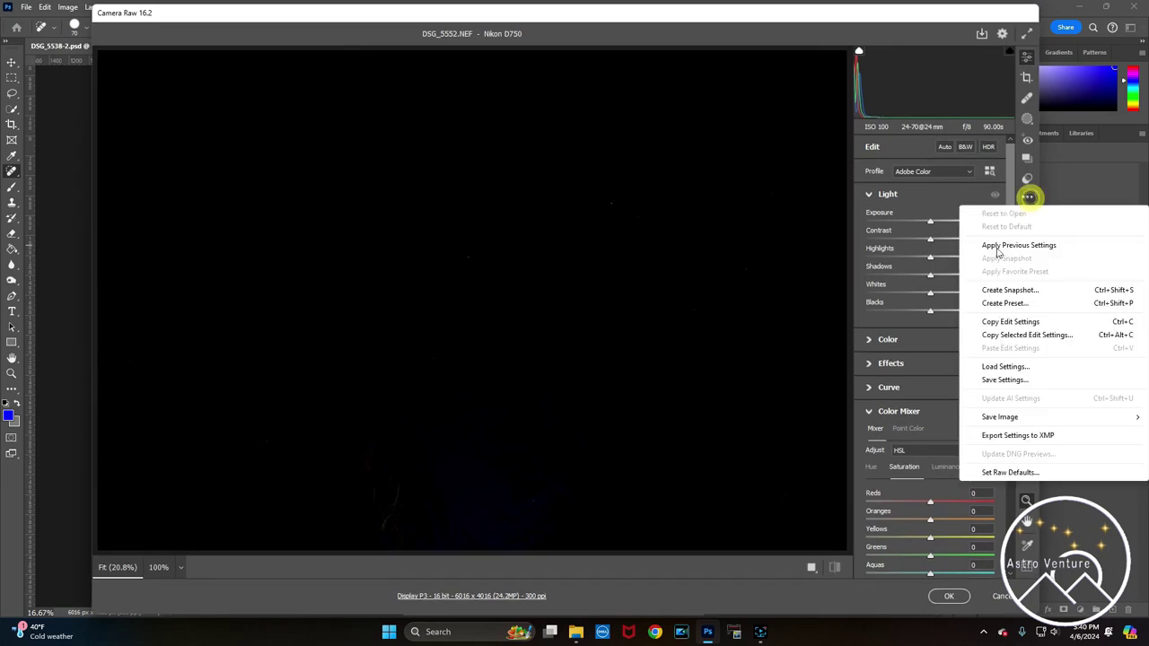
pyautogui.click(998, 246)
pyautogui.press('Return')
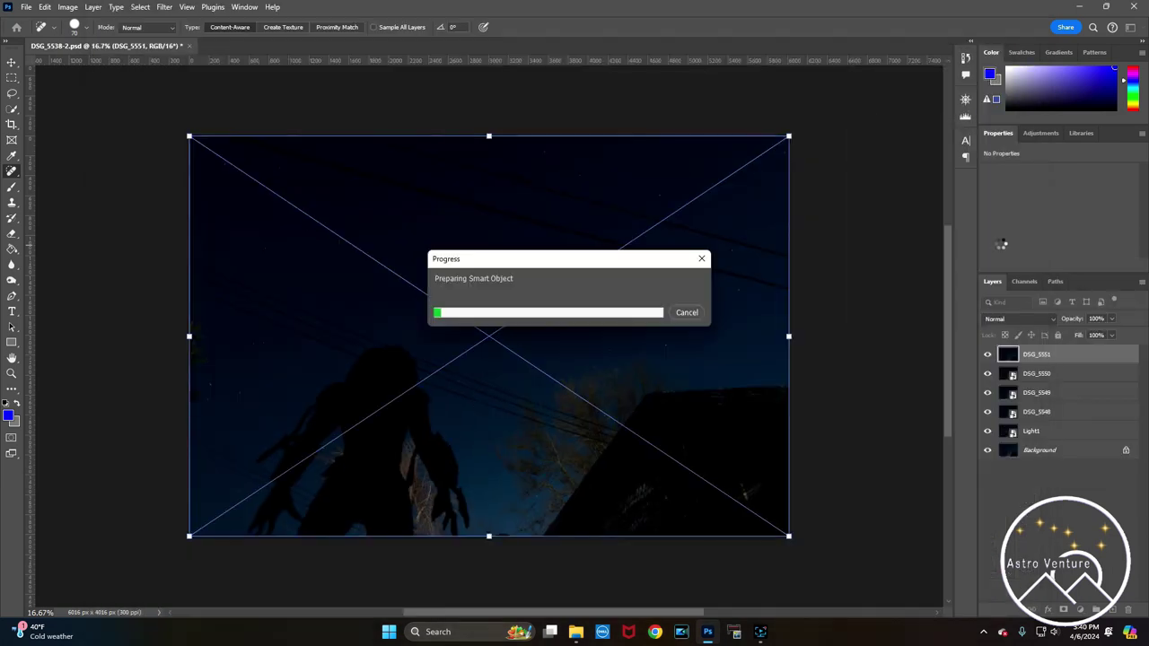
pyautogui.press('Return')
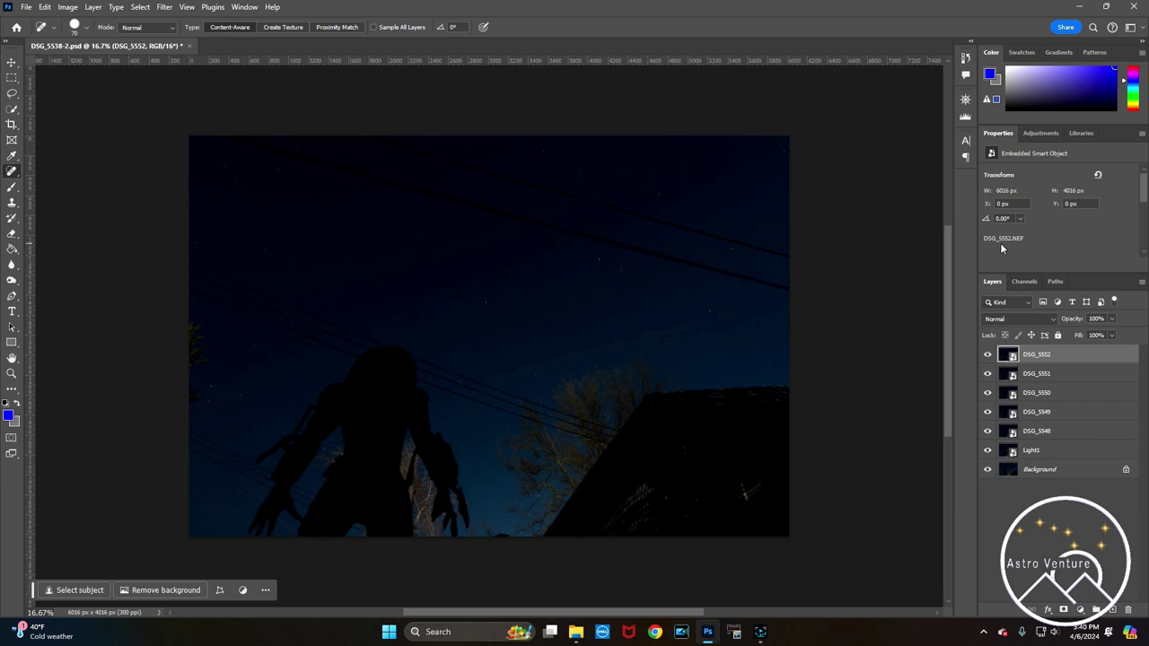
# Set DSG_5552, DSG_5551 and DSG_5550 to Lighten blending
pyautogui.click(1019, 319)
pyautogui.click(1042, 380)
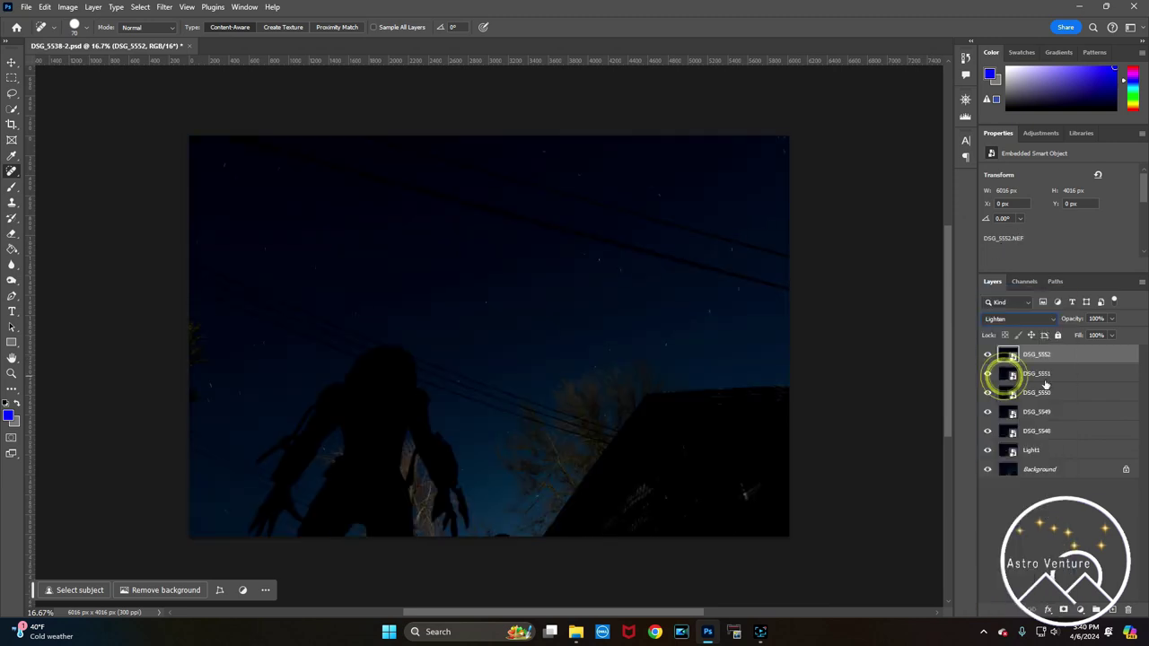
pyautogui.click(1038, 373)
pyautogui.click(1015, 320)
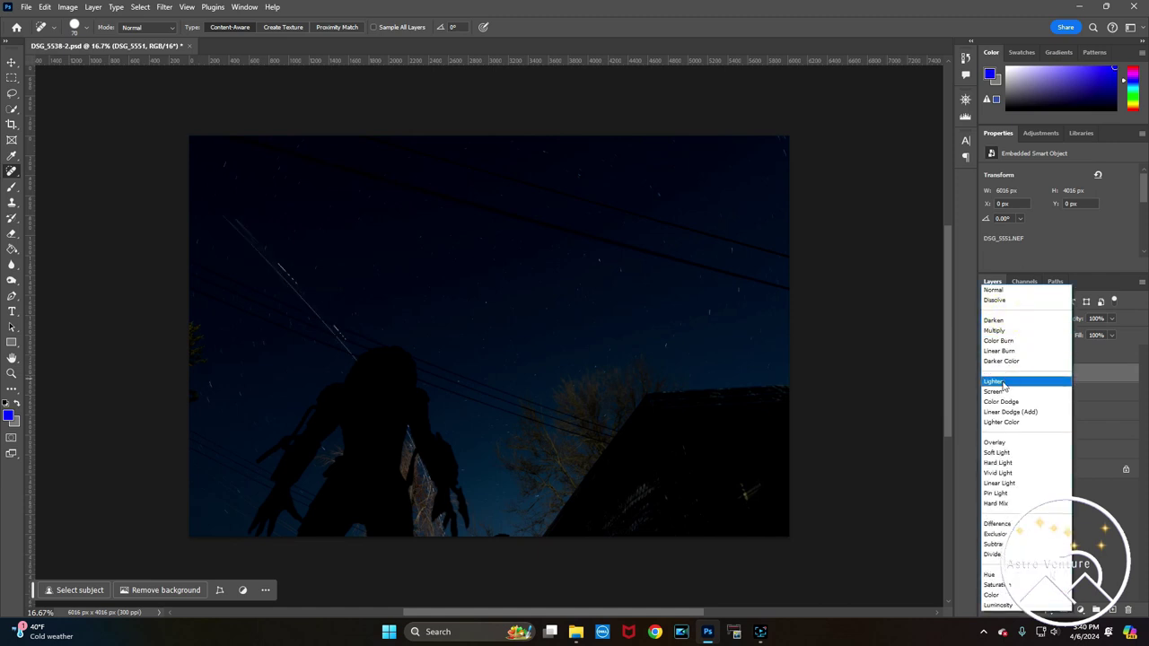
pyautogui.click(1003, 384)
pyautogui.click(1044, 392)
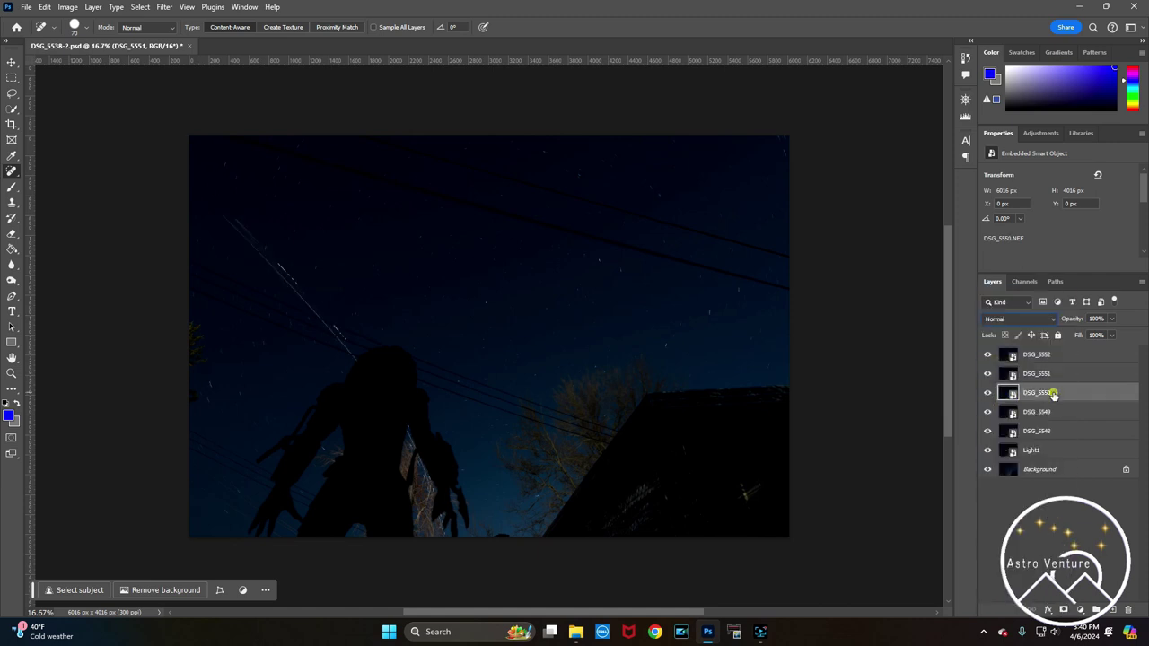
pyautogui.click(1016, 321)
pyautogui.click(1002, 379)
# Set DSG_5549 and DSG_5548 to Lighten too, then select Light1
pyautogui.click(1041, 412)
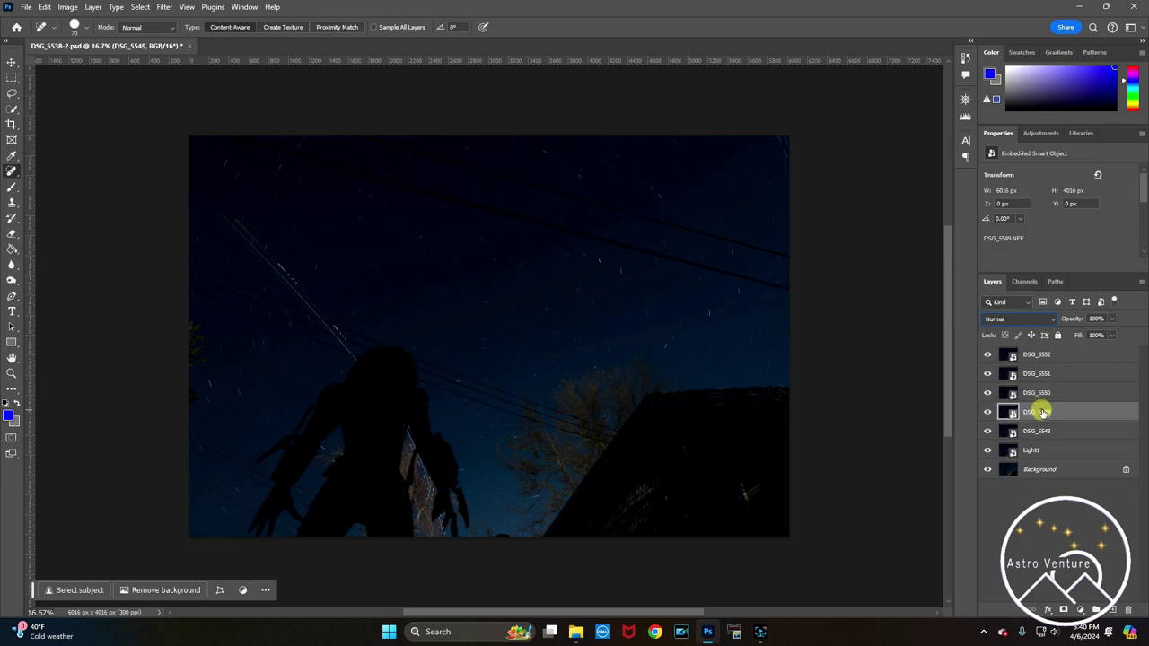
pyautogui.click(995, 319)
pyautogui.click(996, 381)
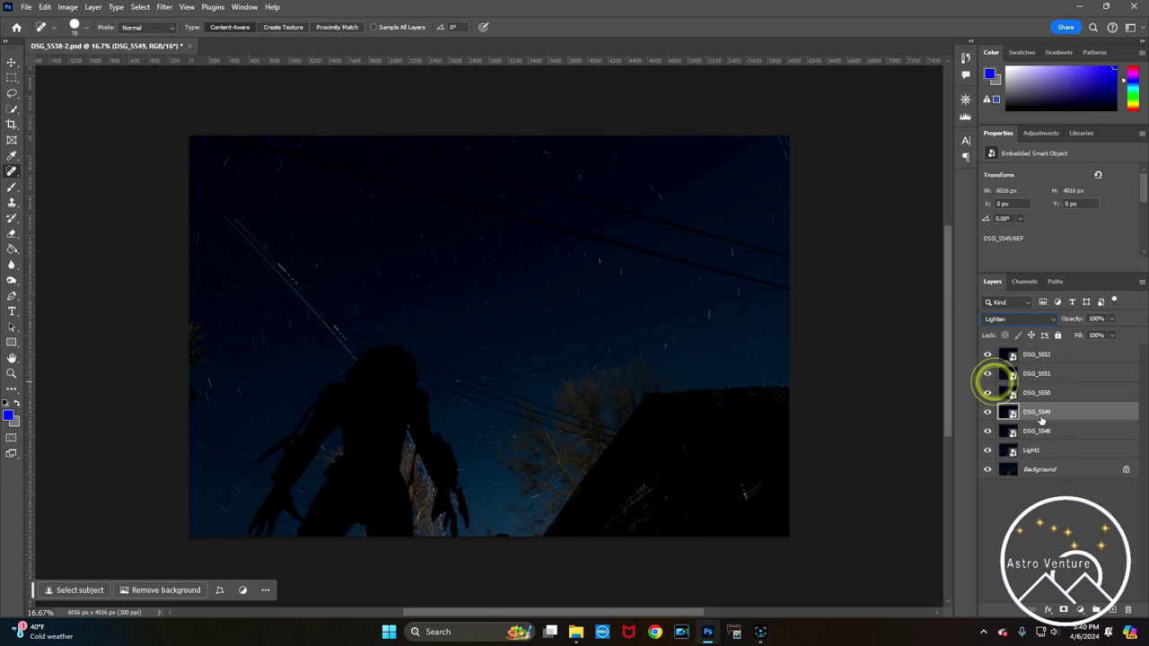
pyautogui.click(1042, 417)
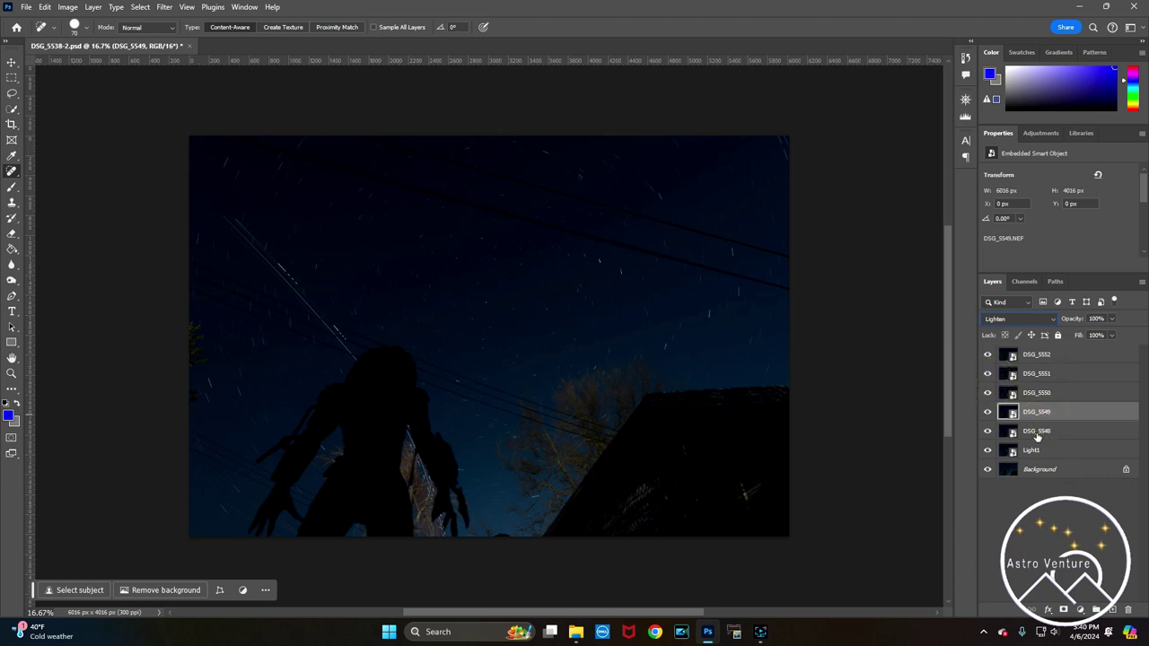
pyautogui.click(1035, 432)
pyautogui.click(1018, 318)
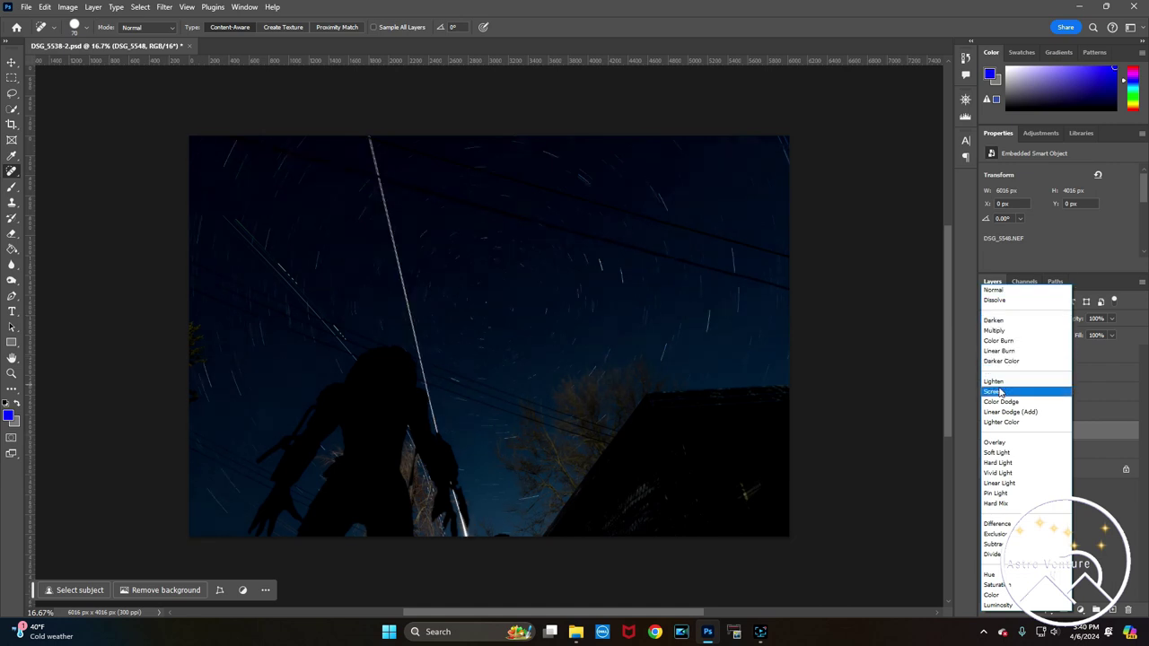
pyautogui.click(996, 382)
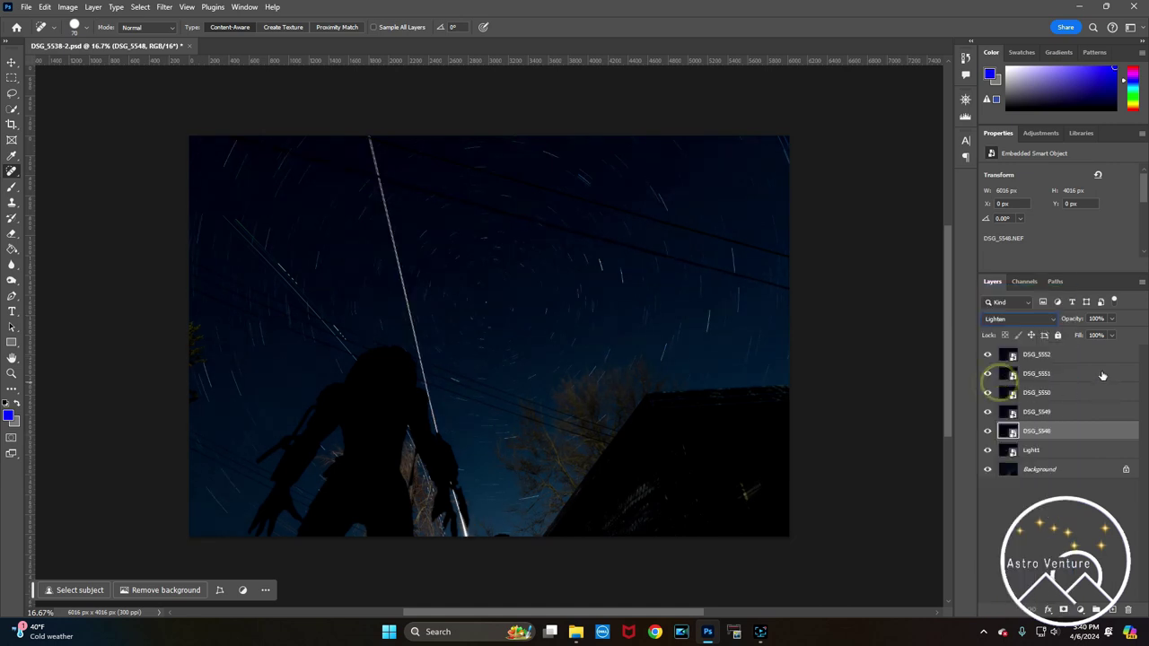
pyautogui.click(1035, 450)
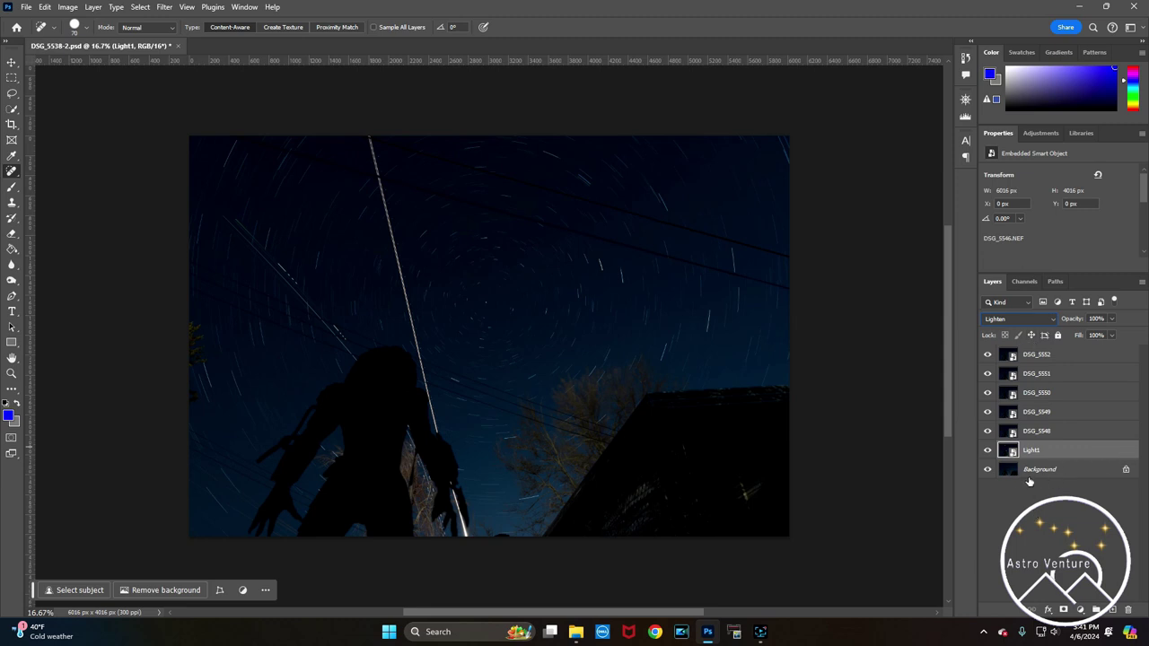
# Select the layers DSG_5548 through DSG_5552
pyautogui.click(1038, 433)
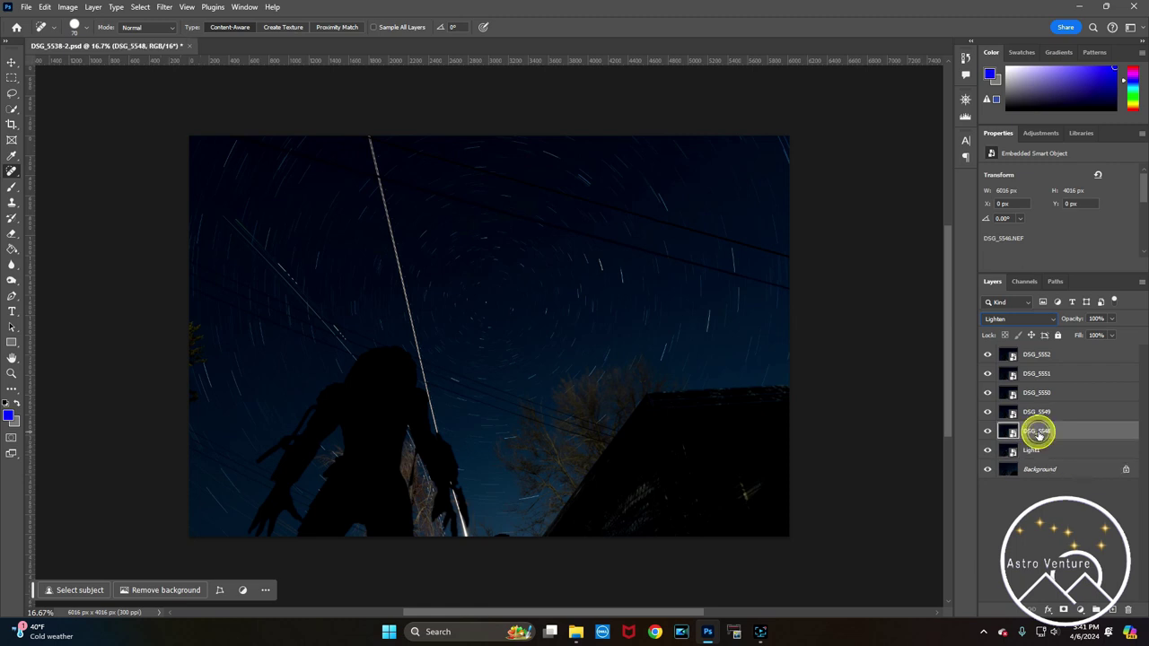
pyautogui.keyDown('shift'); pyautogui.click(1039, 356); pyautogui.keyUp('shift')
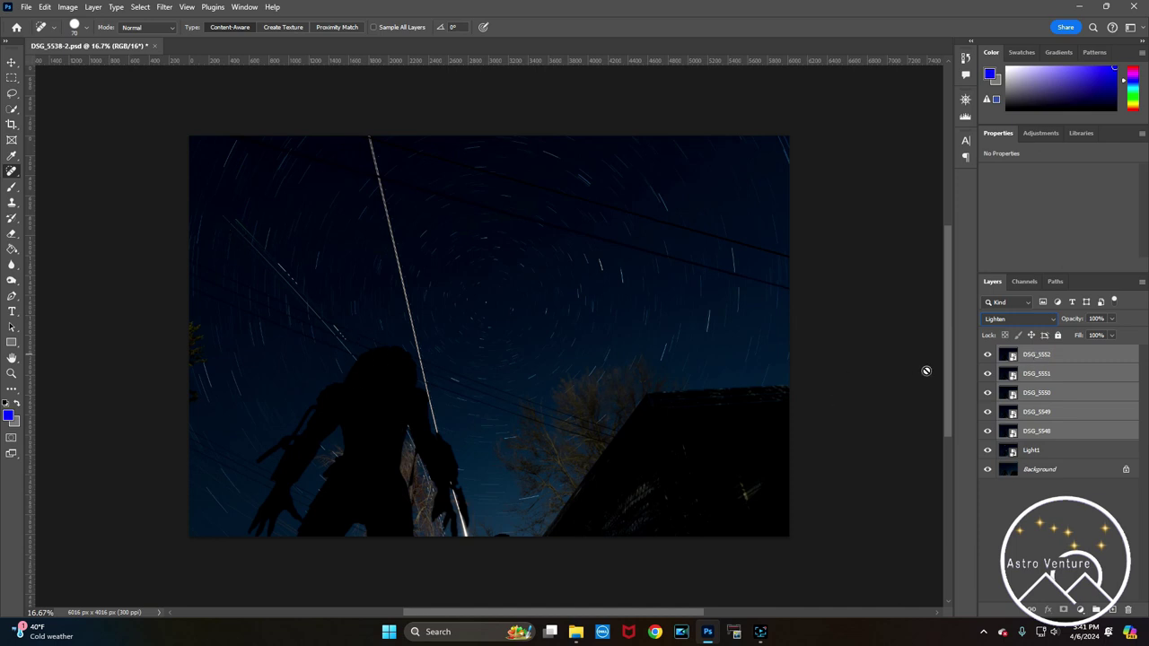
pyautogui.rightClick(1045, 360)
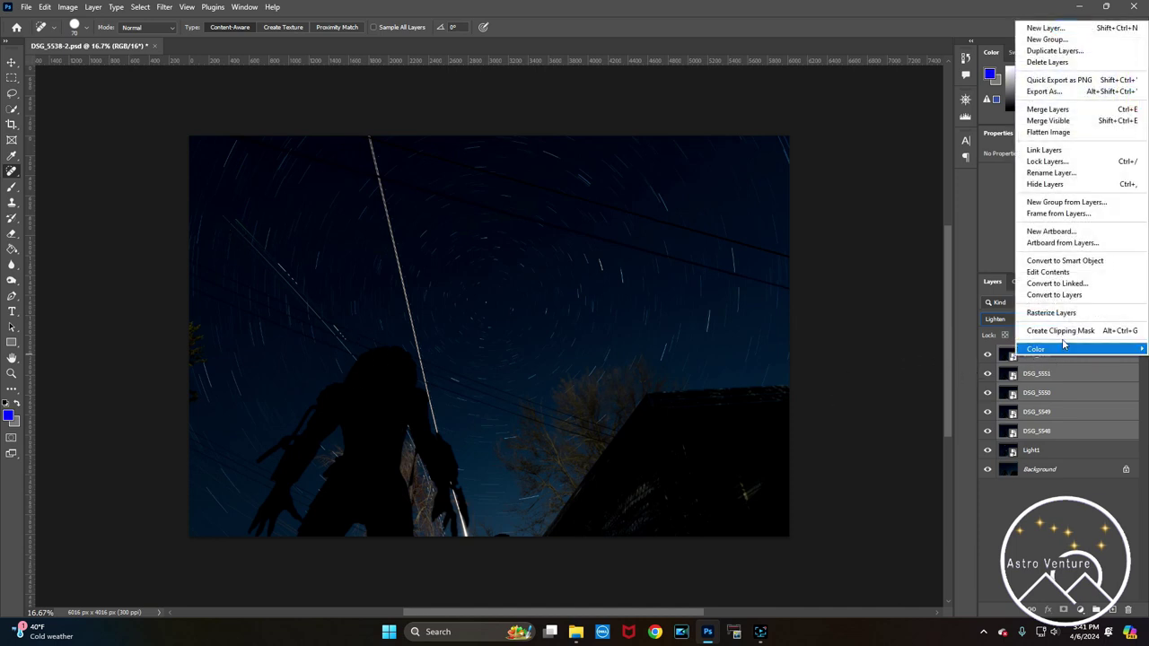
pyautogui.click(1047, 450)
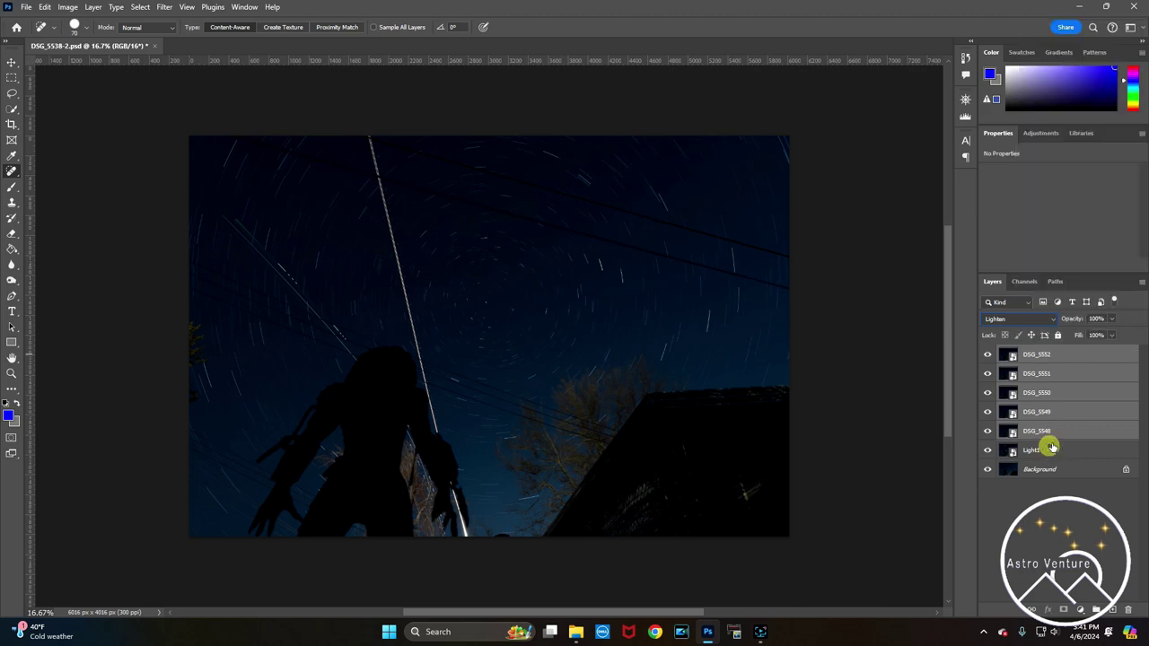
# Hide DSG_5552 and DSG_5551, and toggle DSG_5550 to check its satellite streak
pyautogui.click(987, 356)
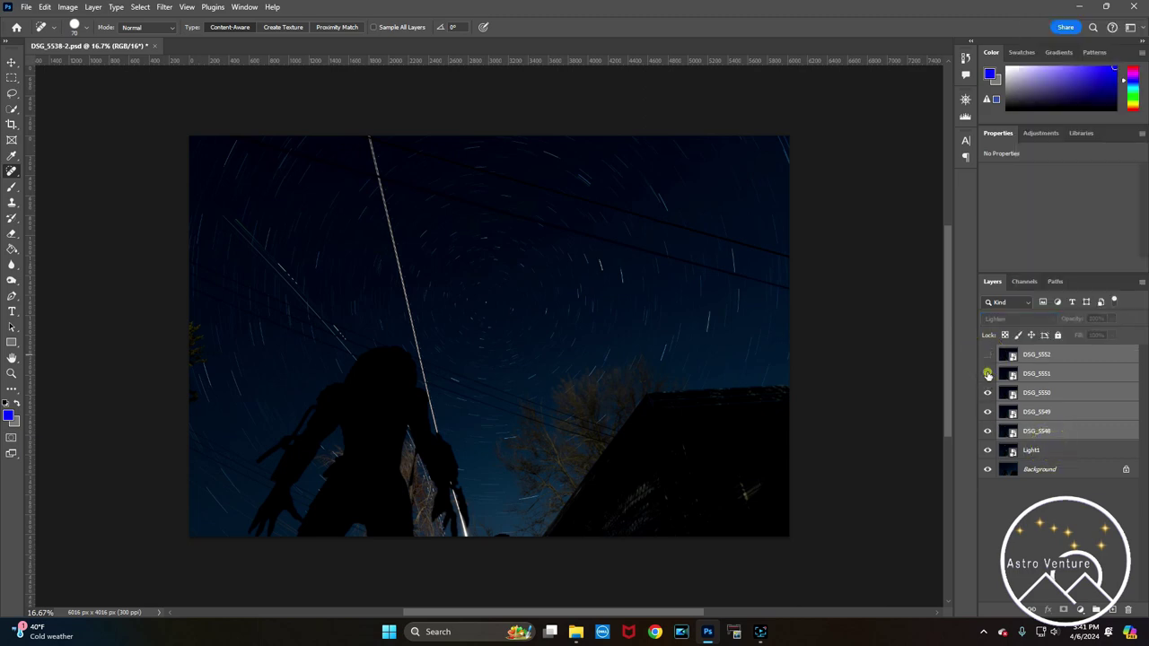
pyautogui.click(988, 373)
pyautogui.click(987, 393)
pyautogui.click(988, 394)
pyautogui.click(986, 394)
pyautogui.click(987, 394)
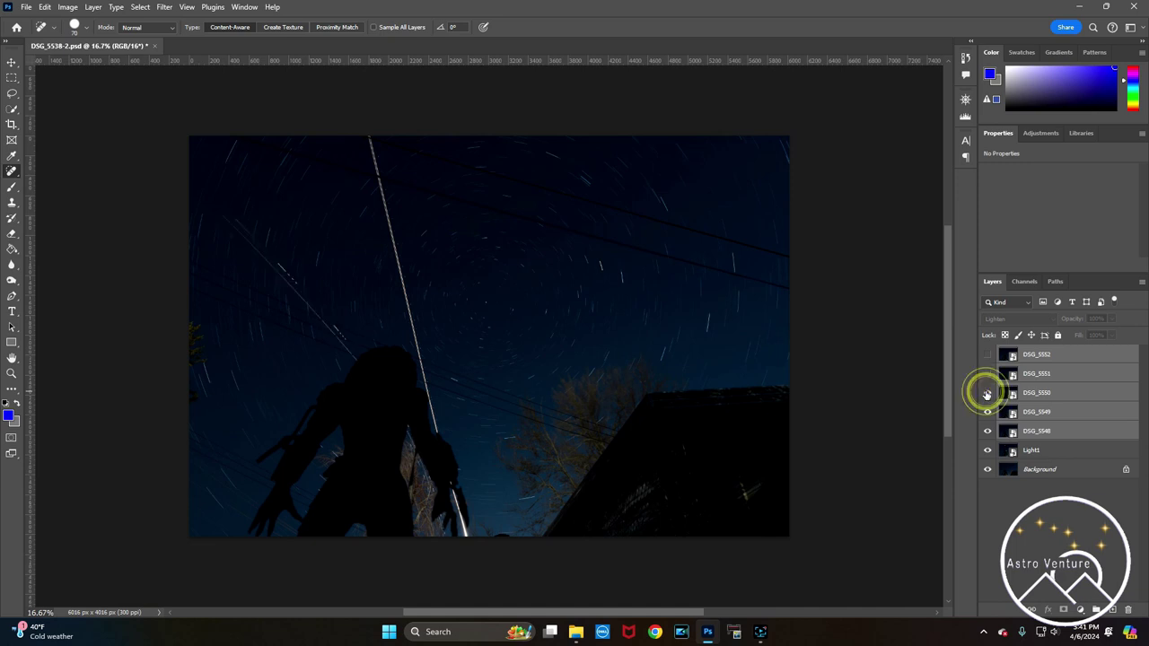
pyautogui.click(986, 394)
pyautogui.click(986, 394)
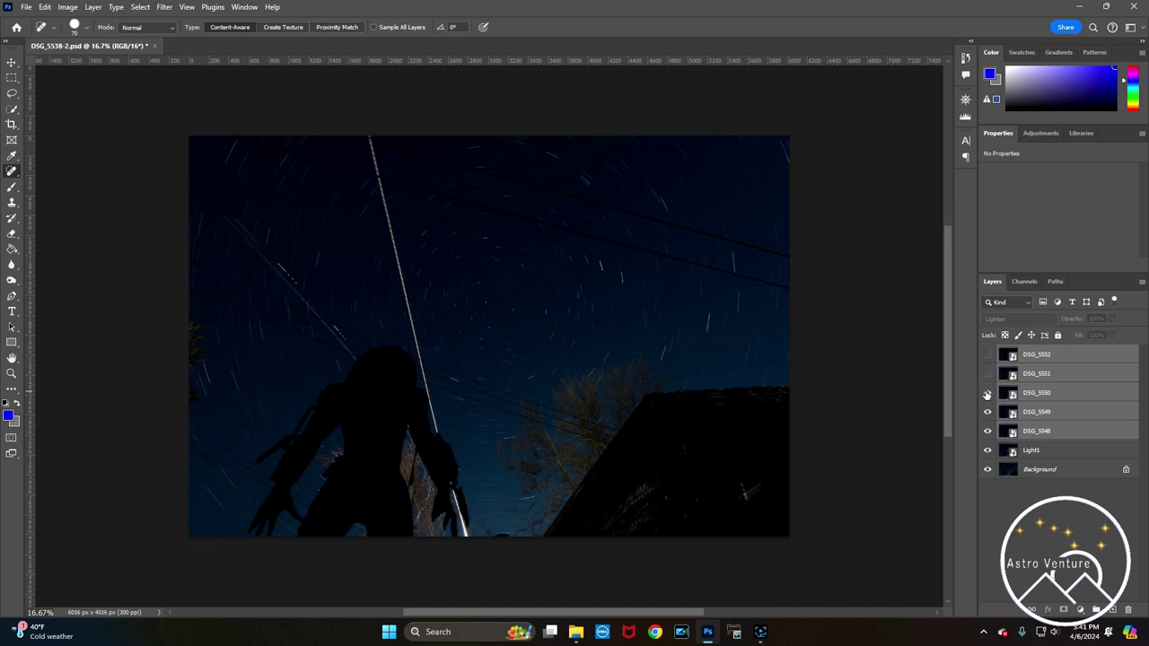
# Rename the DSG_5550 layer to Light2
pyautogui.click(1043, 395)
pyautogui.doubleClick(1040, 394)
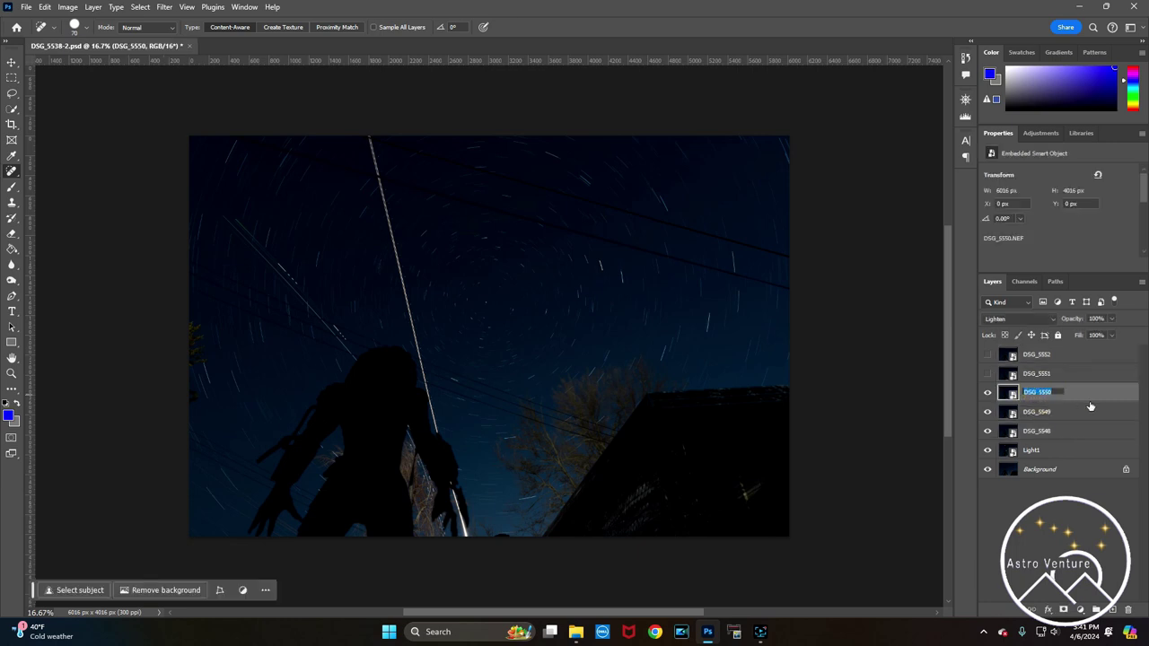
pyautogui.write('Light2')
pyautogui.click(1081, 413)
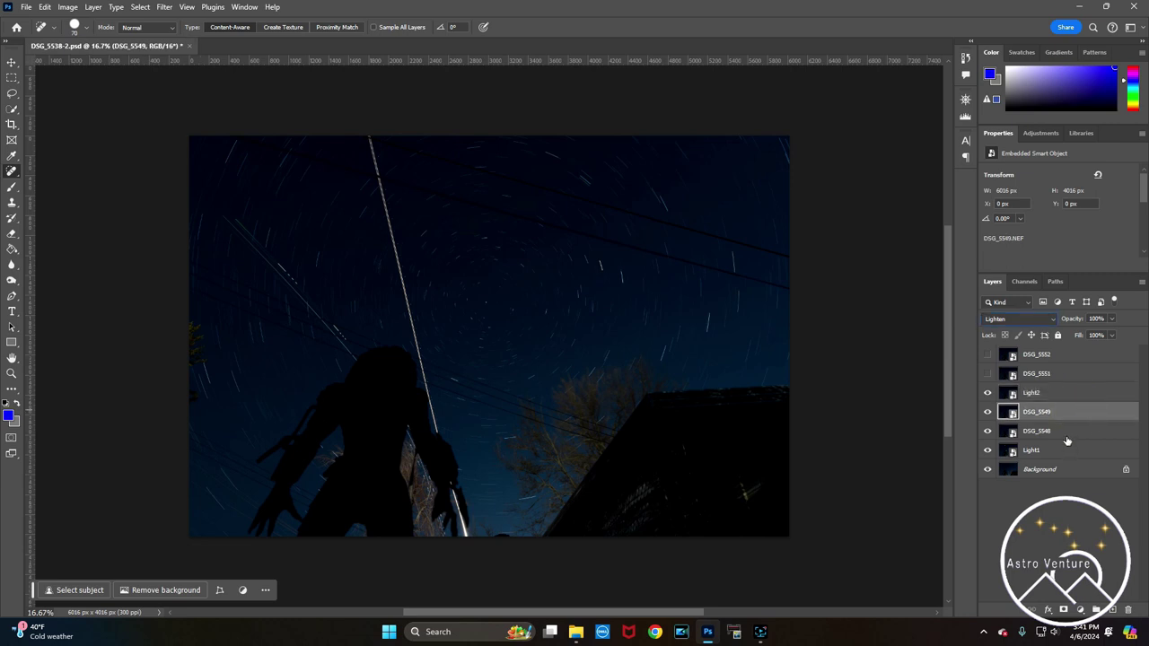
pyautogui.click(1067, 435)
# Merge DSG_5548, DSG_5549, DSG_5551 and DSG_5552 into the Background layer
pyautogui.keyDown('shift'); pyautogui.click(1062, 413); pyautogui.keyUp('shift')
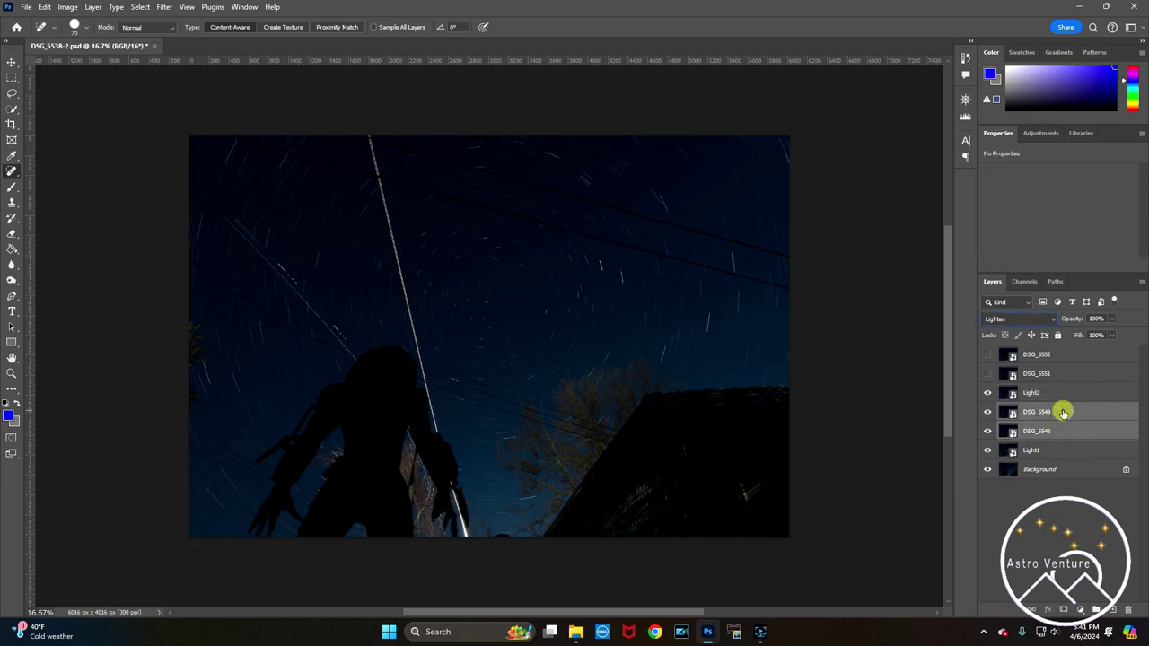
pyautogui.keyDown('ctrl'); pyautogui.click(1055, 376); pyautogui.keyUp('ctrl')
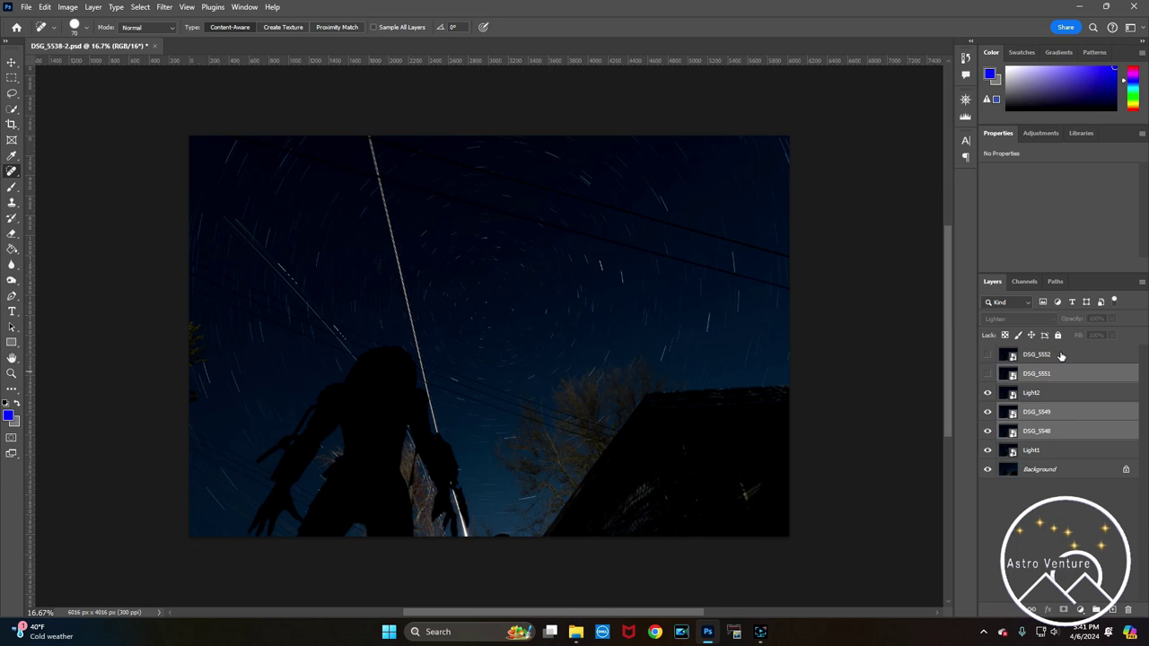
pyautogui.keyDown('ctrl'); pyautogui.click(1058, 355); pyautogui.keyUp('ctrl')
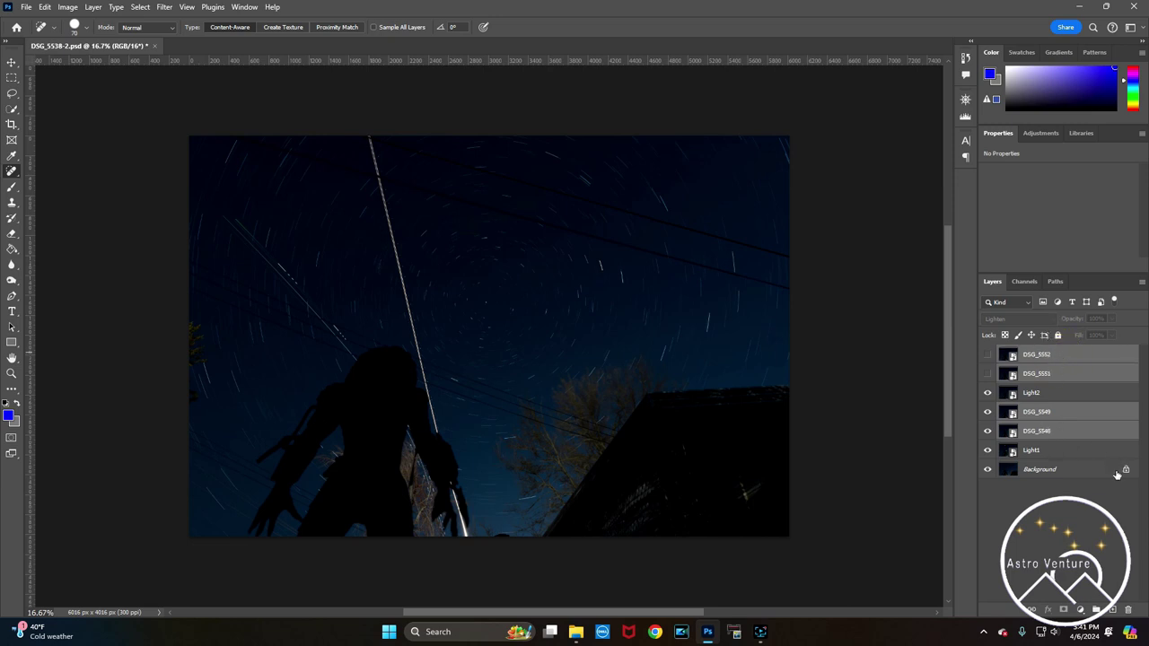
pyautogui.rightClick(1037, 472)
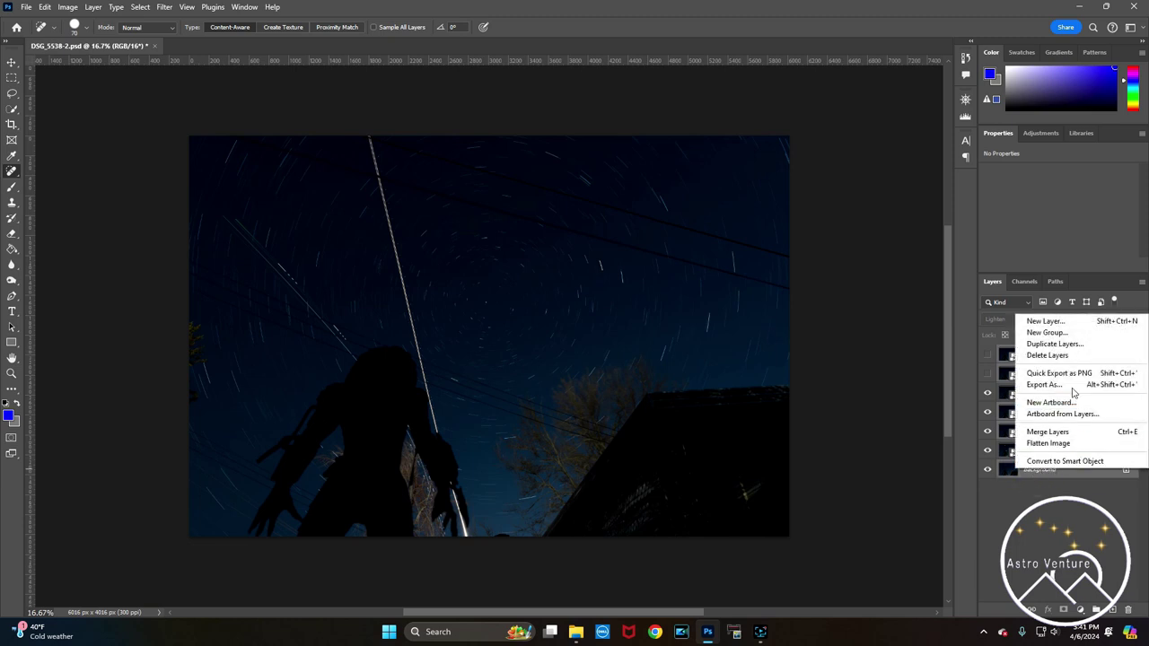
pyautogui.click(1048, 433)
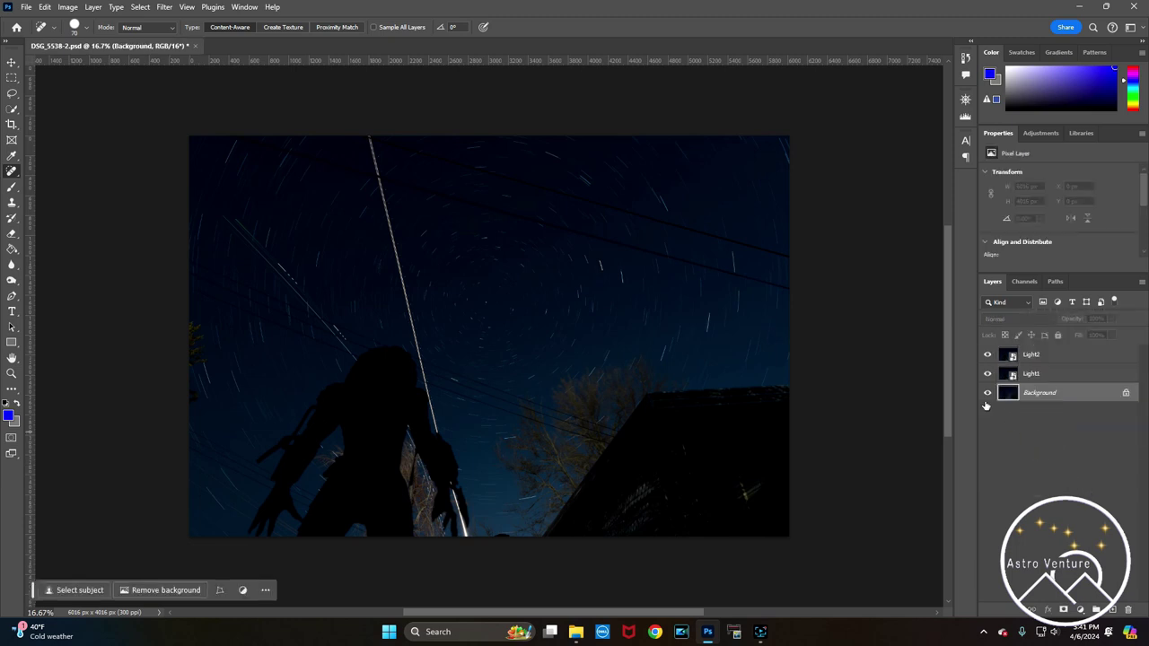
# Toggle Light2 and Light1 visibility to compare each layer's trail, ending with both shown
pyautogui.click(988, 355)
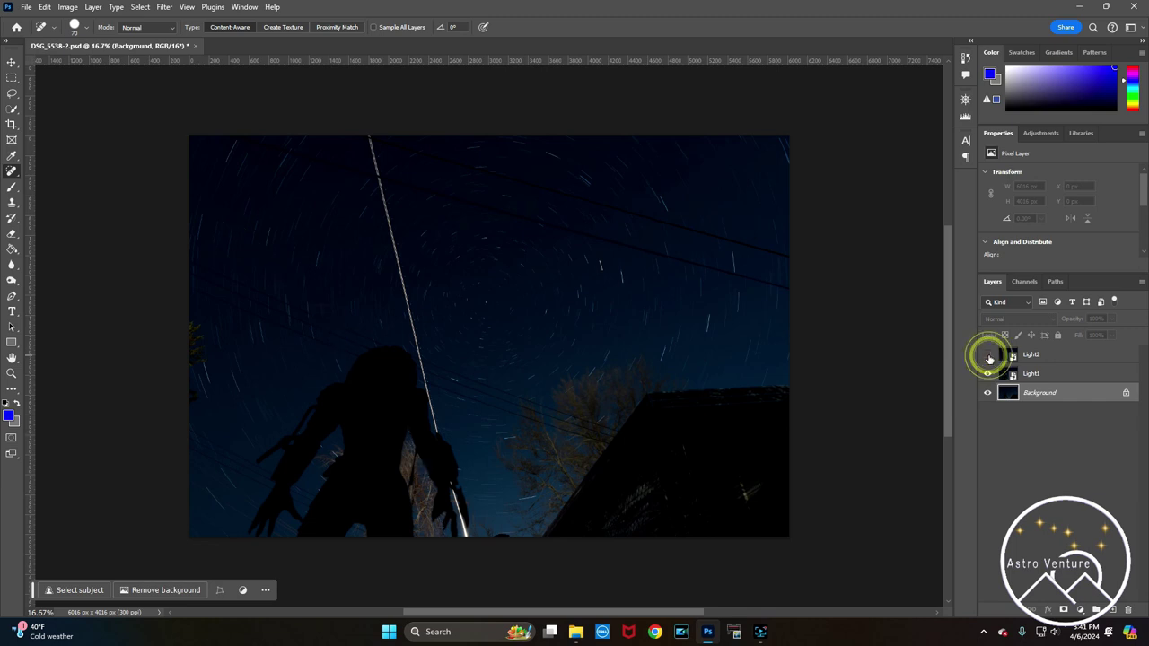
pyautogui.click(988, 356)
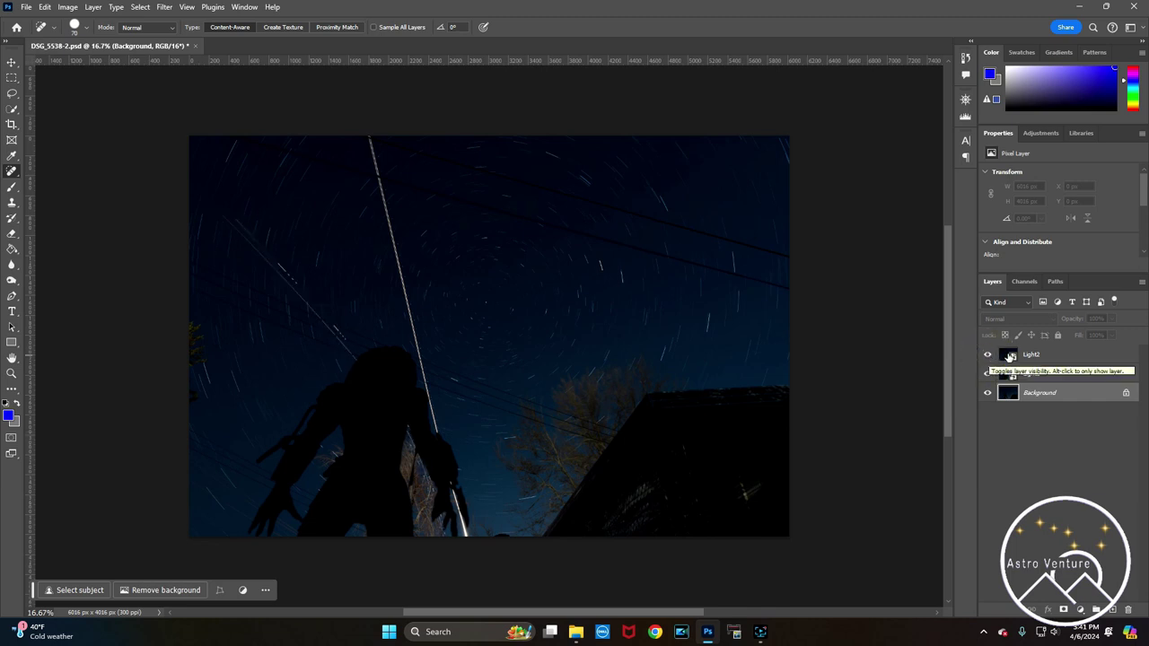
pyautogui.click(1044, 355)
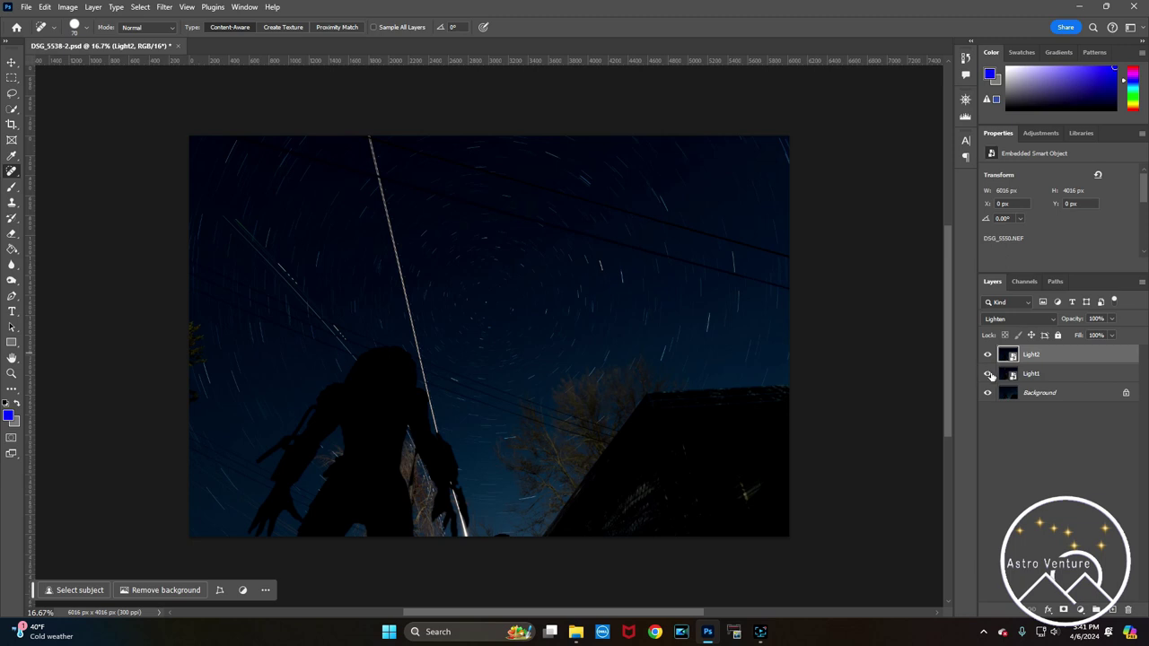
pyautogui.click(989, 355)
pyautogui.click(988, 375)
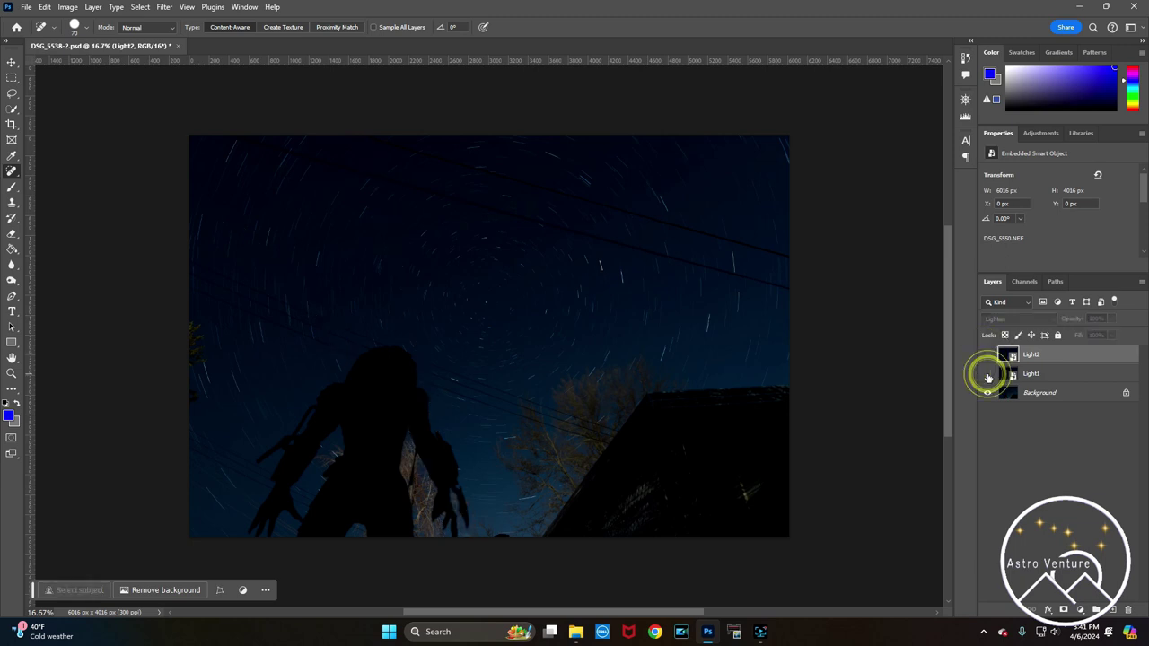
pyautogui.click(988, 374)
pyautogui.click(1051, 376)
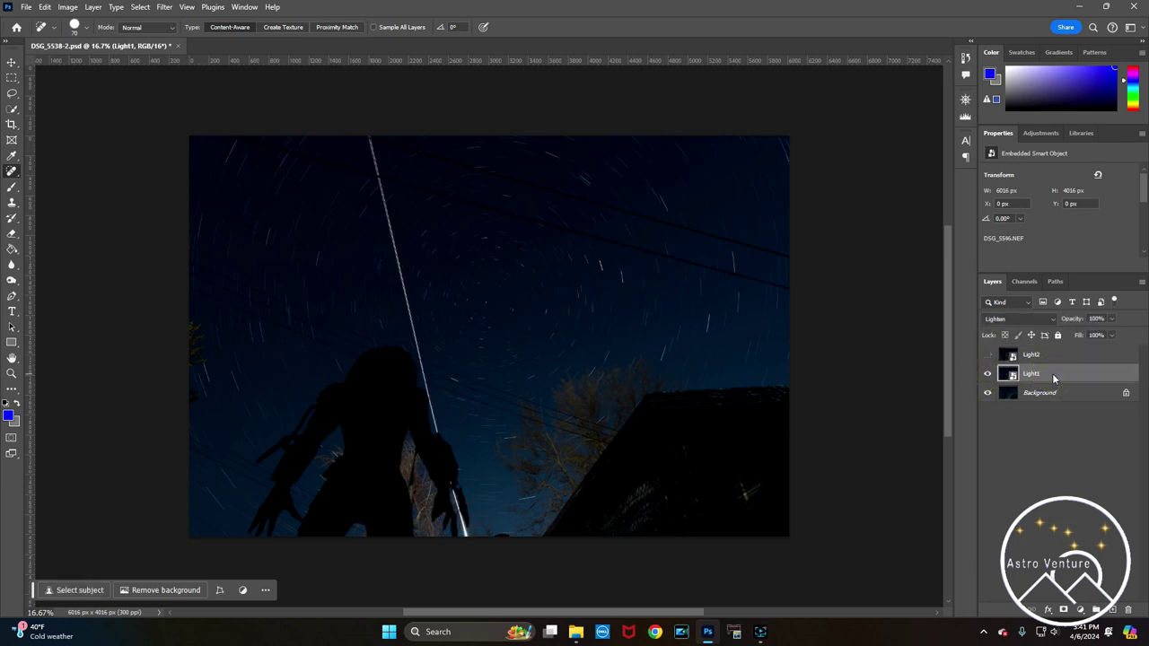
pyautogui.click(987, 355)
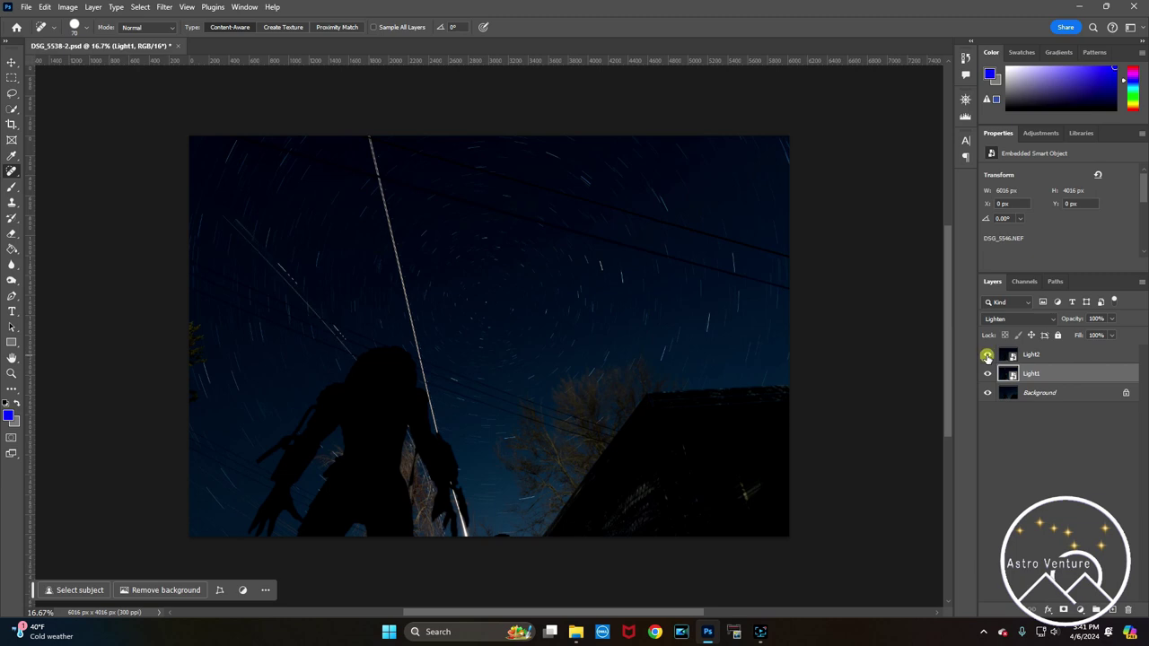
pyautogui.click(1068, 357)
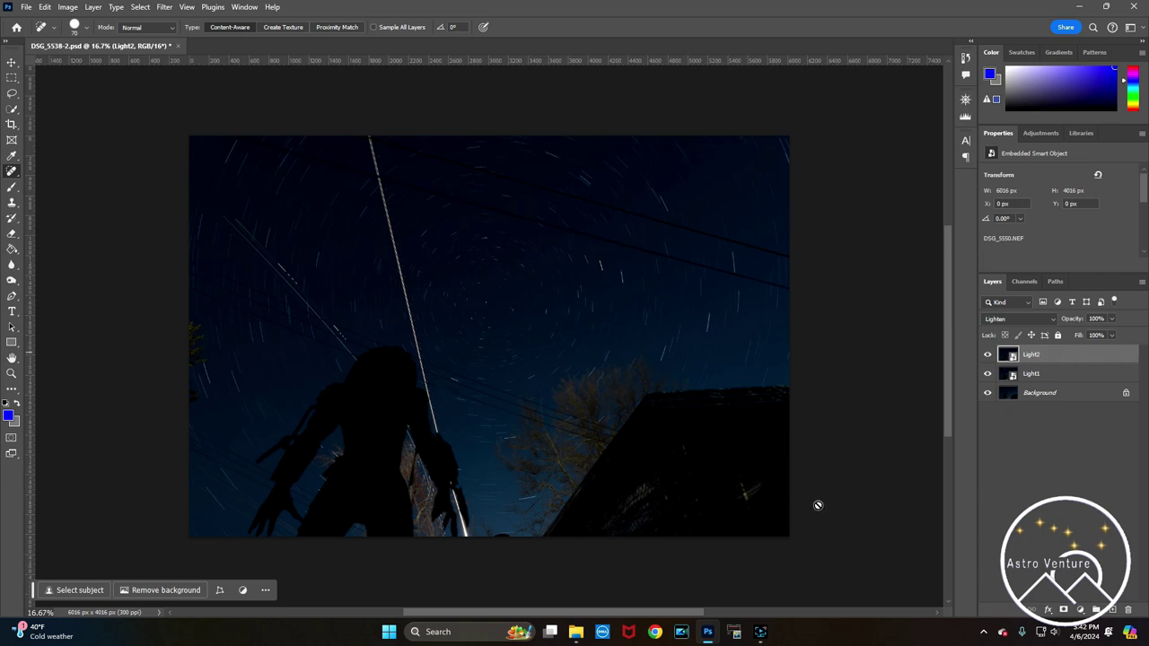
# Select DSG_5553 through DSG_5557 in File Explorer and drag them onto the Photoshop canvas
pyautogui.click(575, 634)
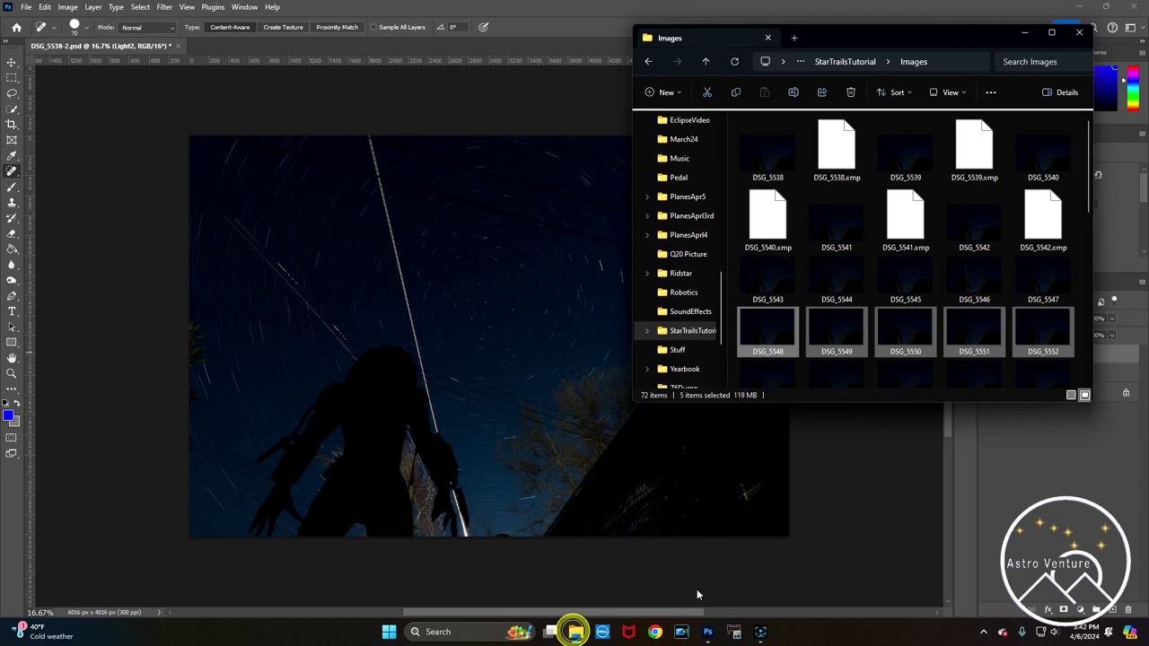
pyautogui.scroll(-3, 885, 324)
pyautogui.scroll(3, 891, 310)
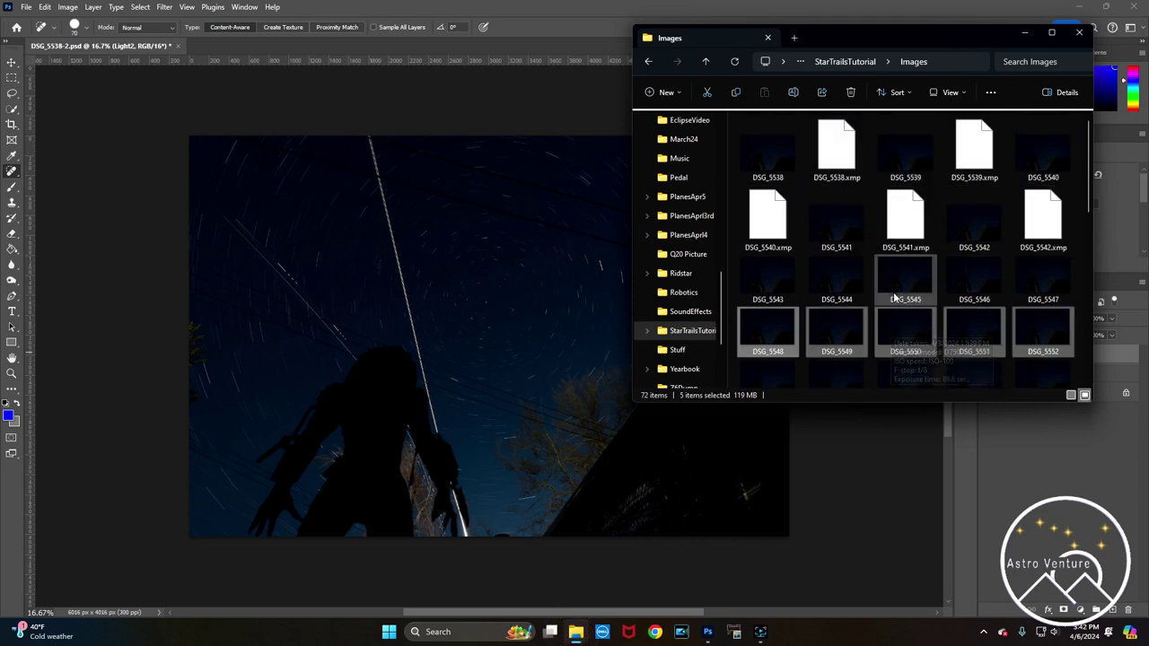
pyautogui.click(772, 256)
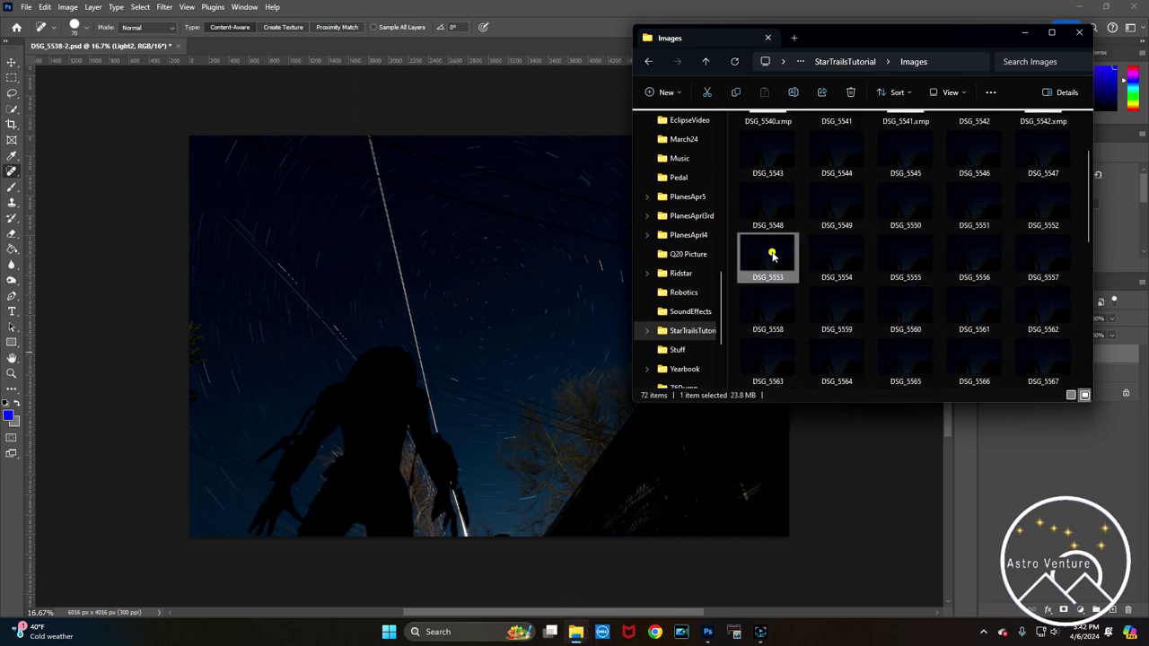
pyautogui.keyDown('shift'); pyautogui.click(1029, 267); pyautogui.keyUp('shift')
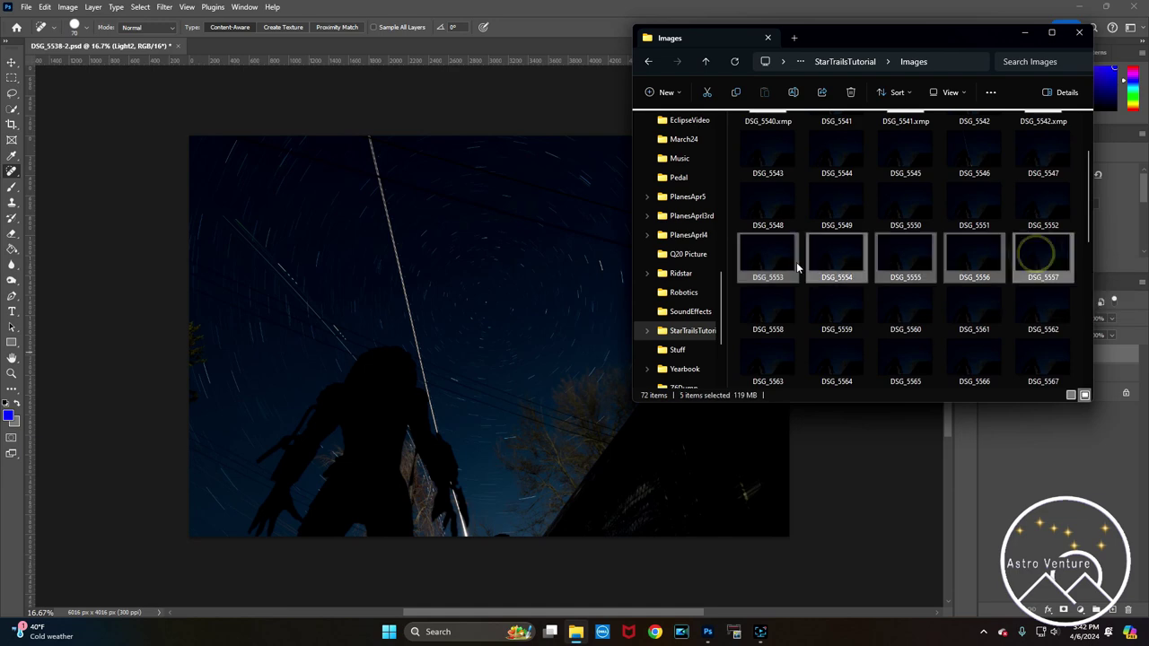
pyautogui.moveTo(771, 258); pyautogui.dragTo(478, 322)
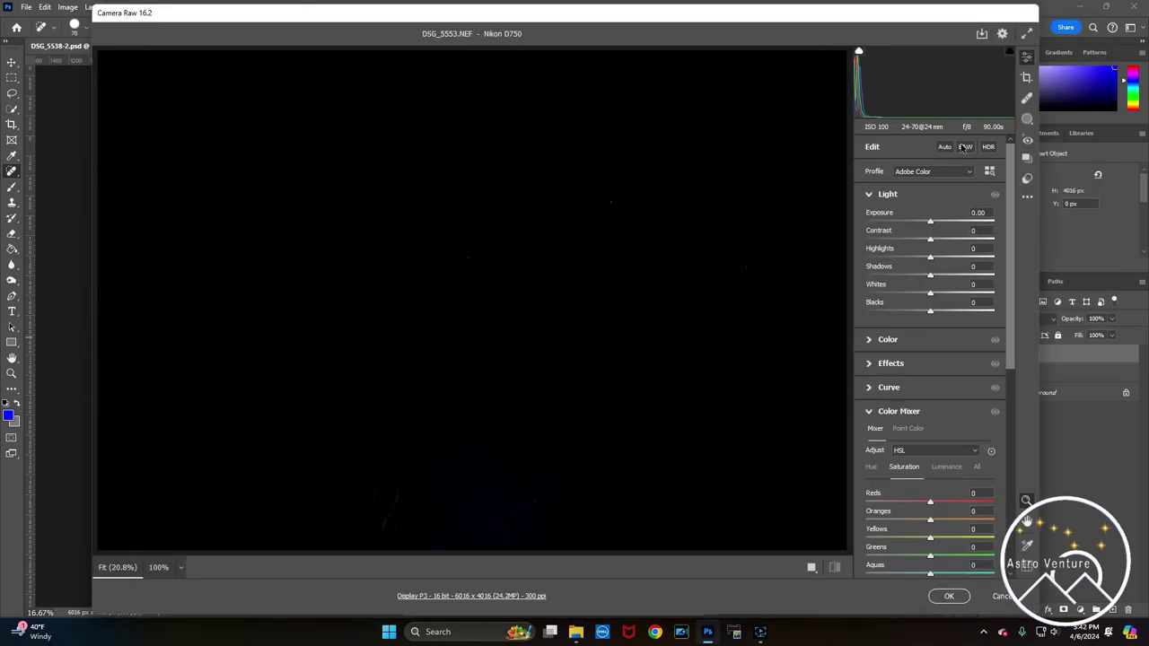
# Place DSG_5553 and DSG_5554 using Apply Previous Settings for +1.50 exposure
pyautogui.click(1029, 195)
pyautogui.click(992, 244)
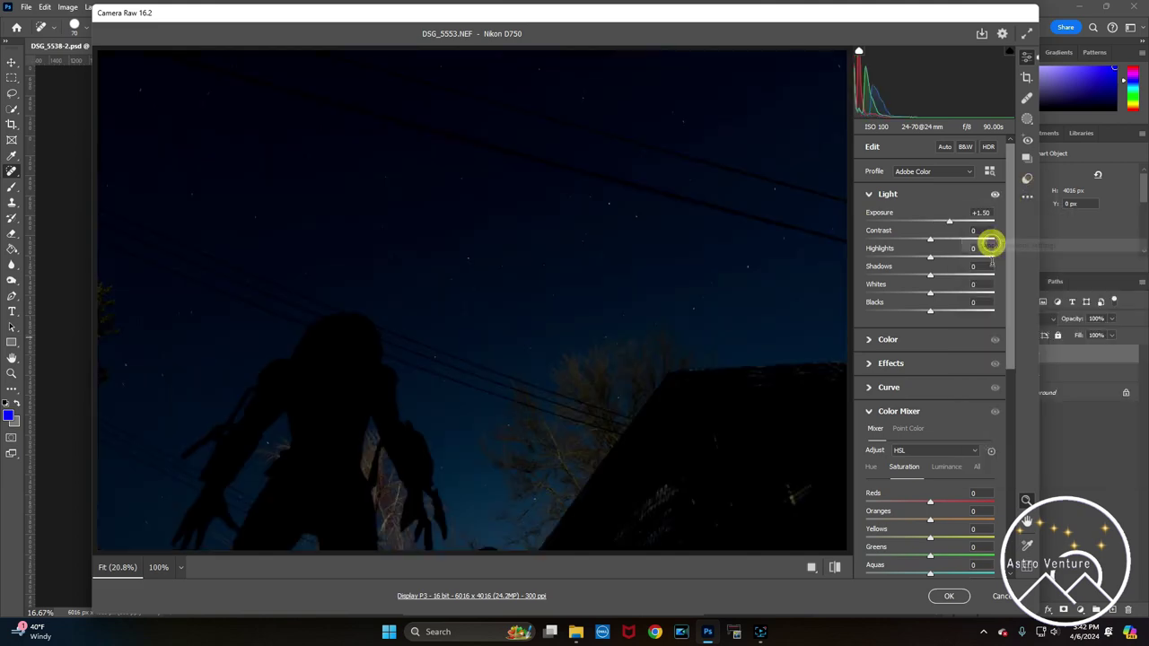
pyautogui.press('Return')
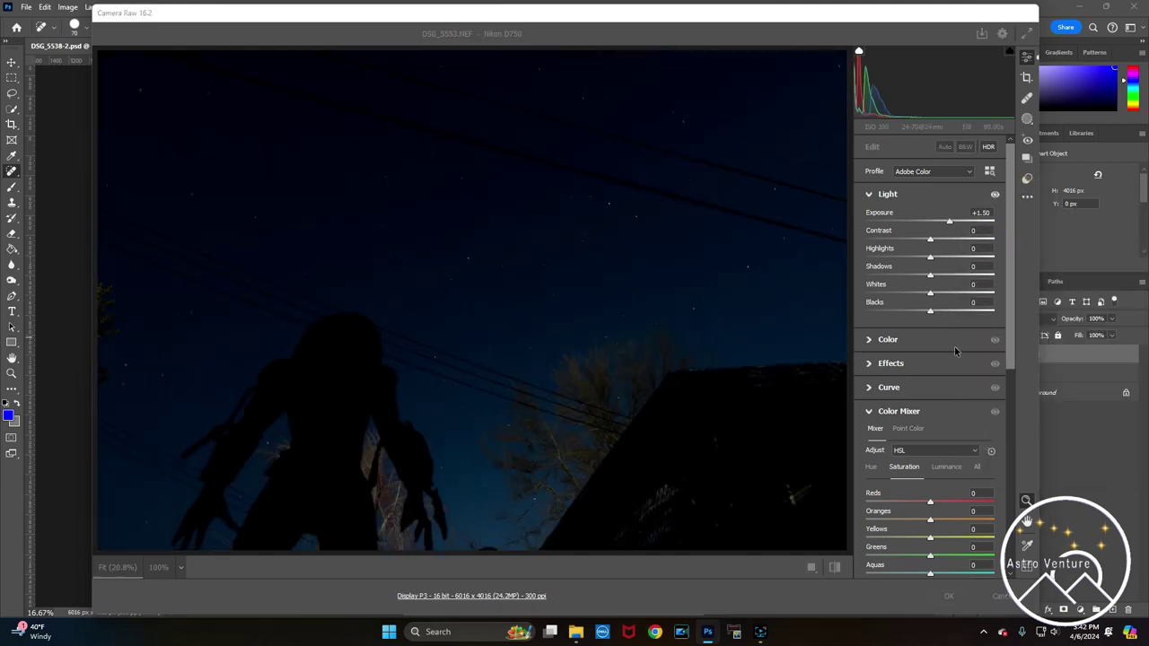
pyautogui.press('Return')
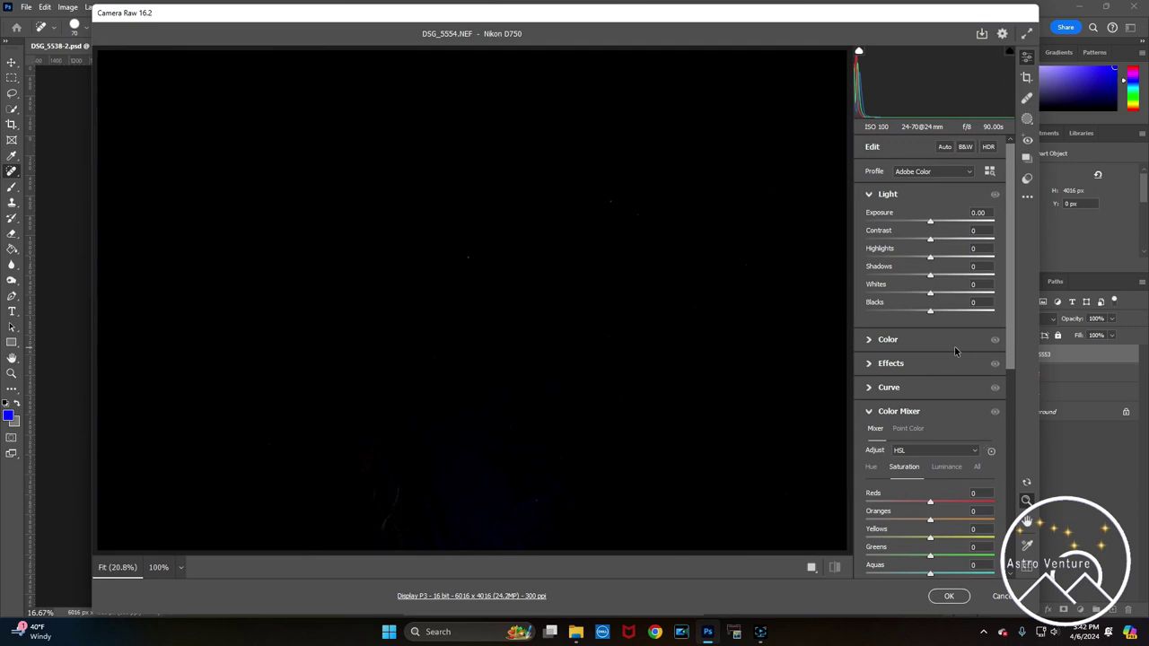
pyautogui.click(1027, 196)
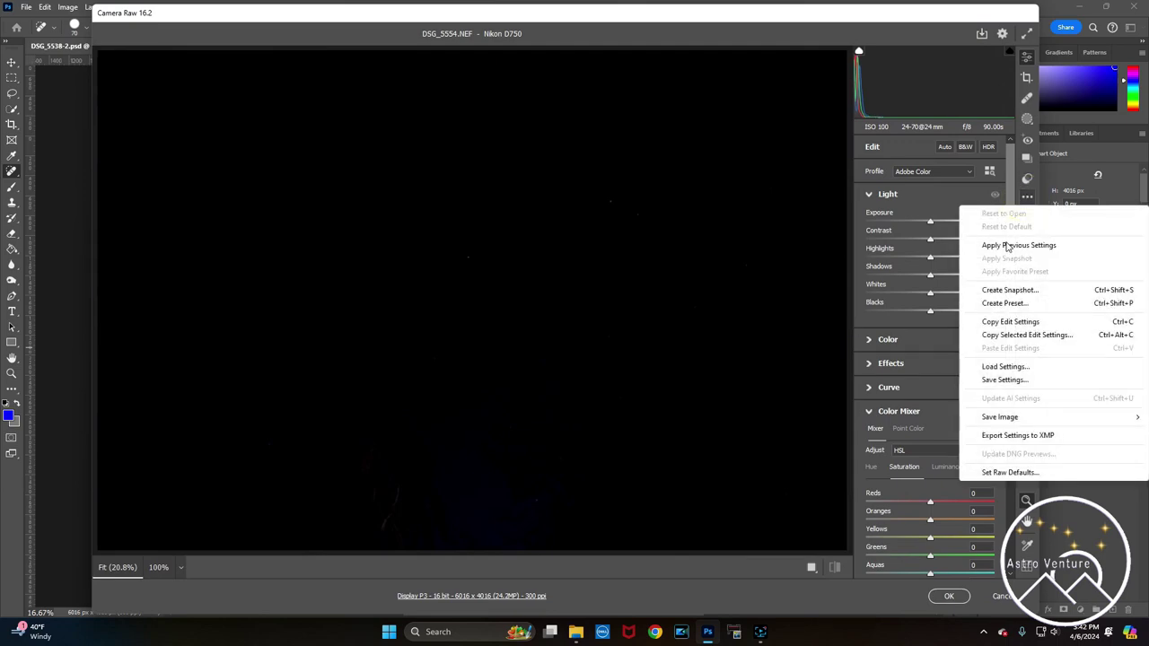
pyautogui.click(1005, 242)
pyautogui.press('Return')
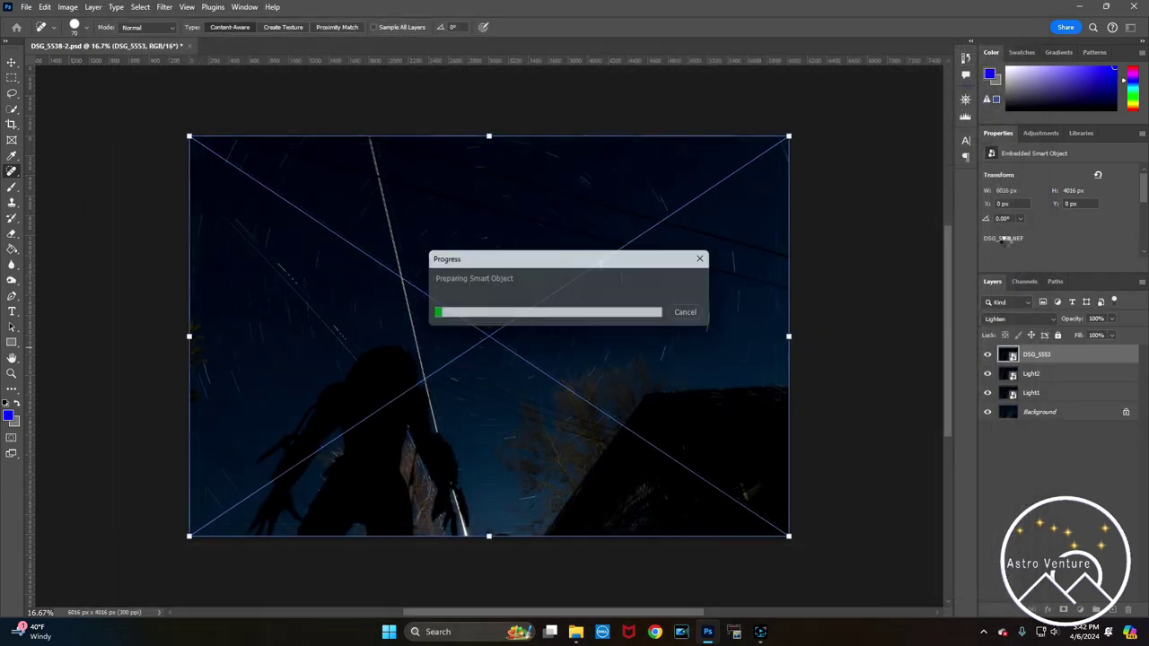
pyautogui.press('Return')
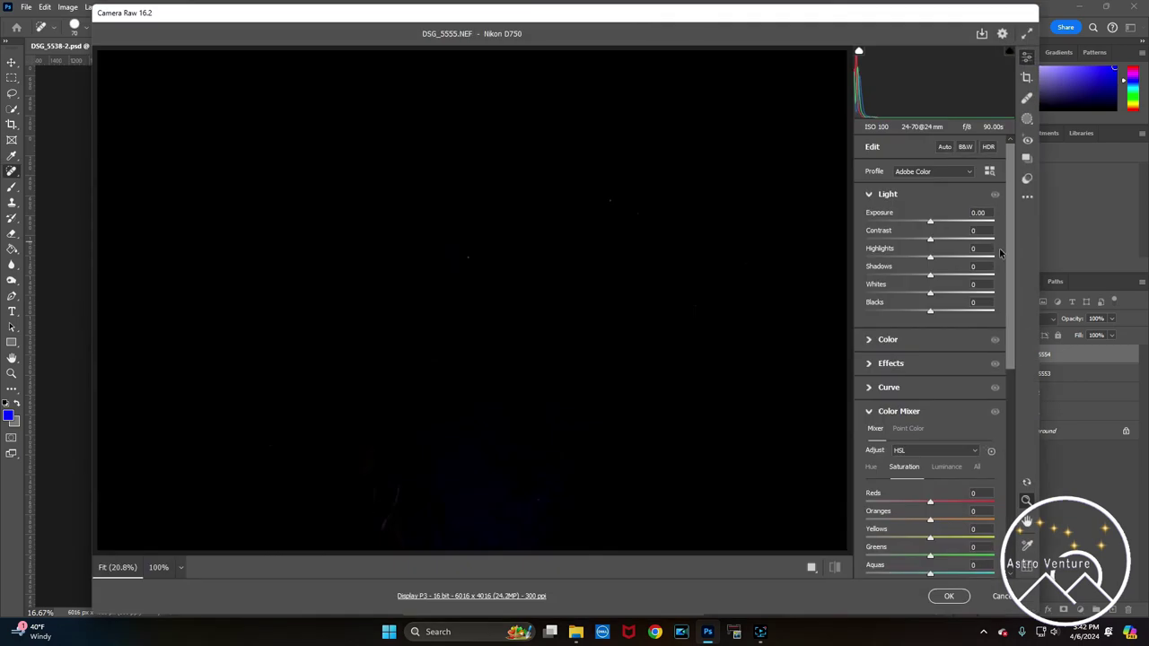
# Place DSG_5555, DSG_5556 and DSG_5557 with the same previous exposure settings
pyautogui.click(1007, 245)
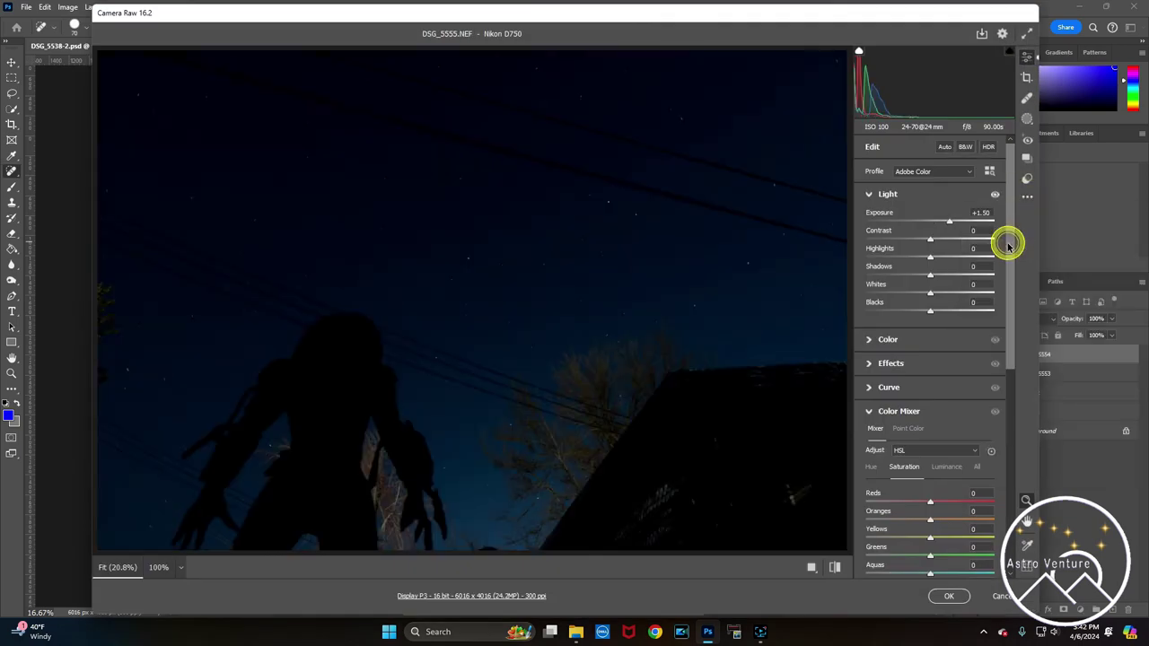
pyautogui.press('Return')
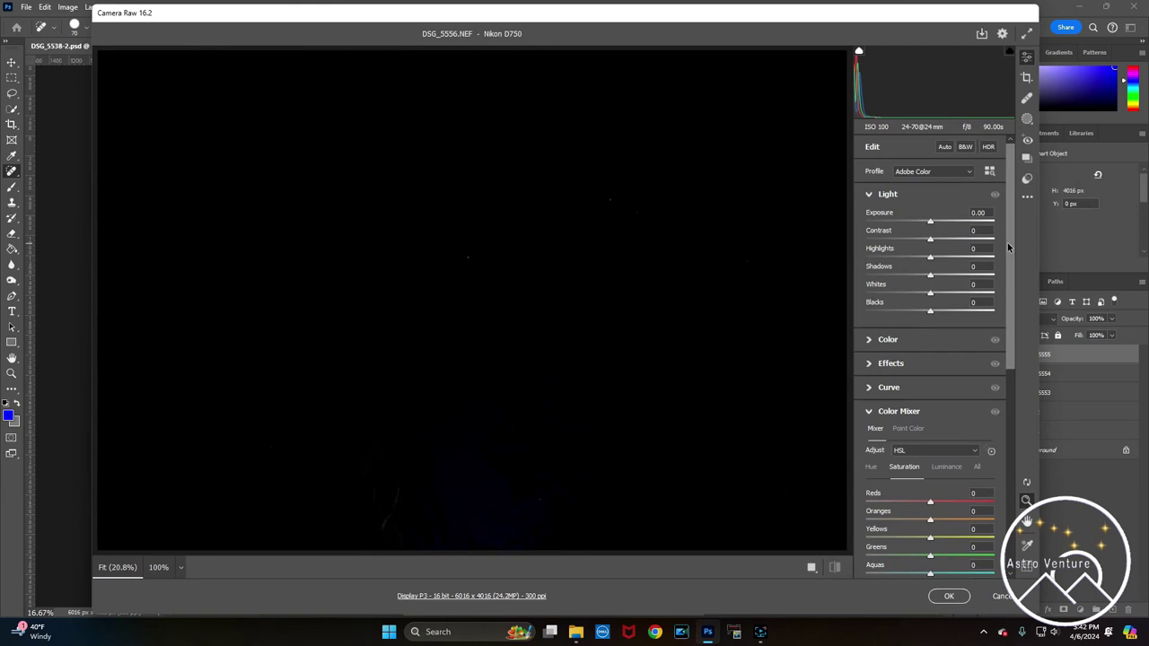
pyautogui.click(1027, 195)
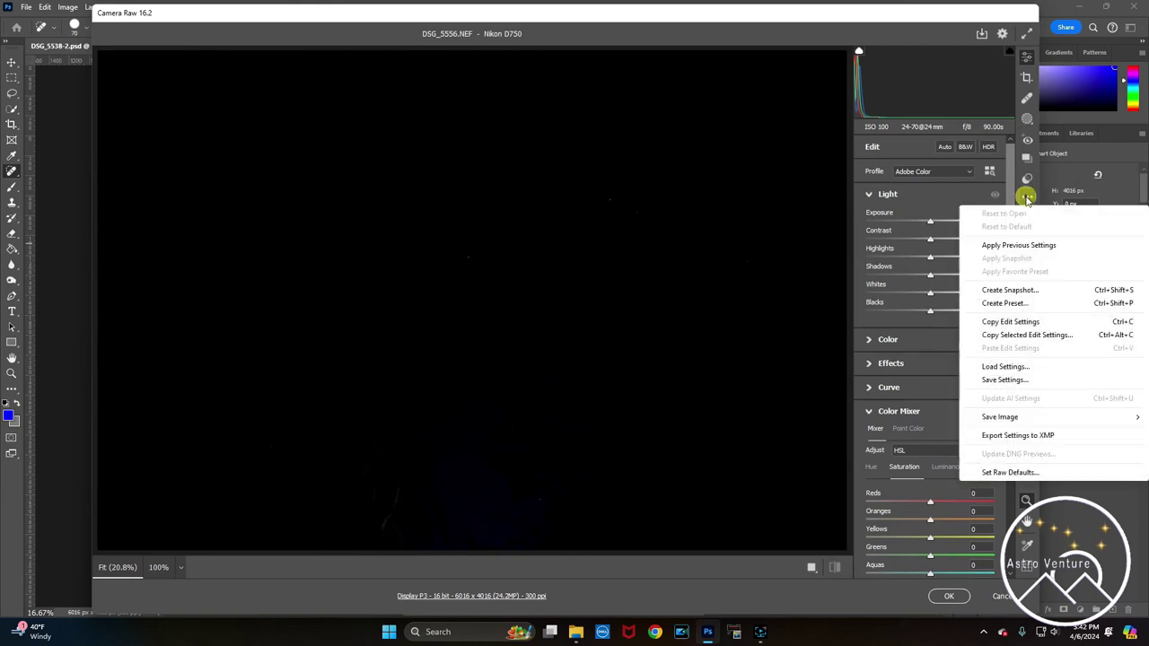
pyautogui.click(992, 245)
pyautogui.press('Return')
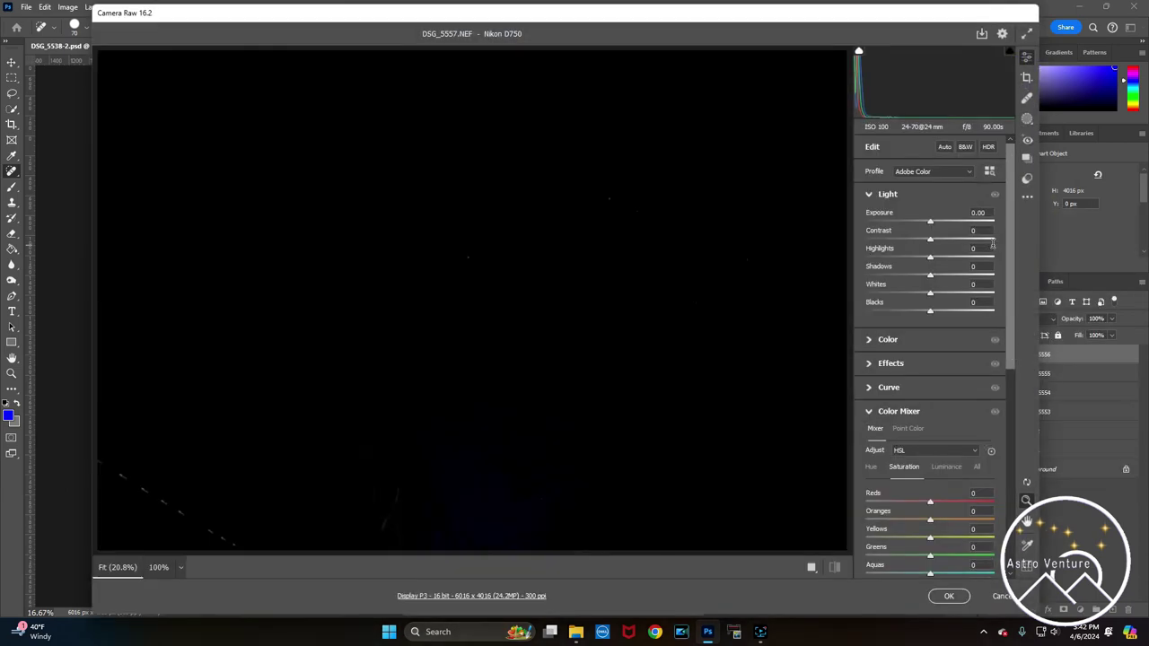
pyautogui.click(1027, 196)
pyautogui.click(991, 245)
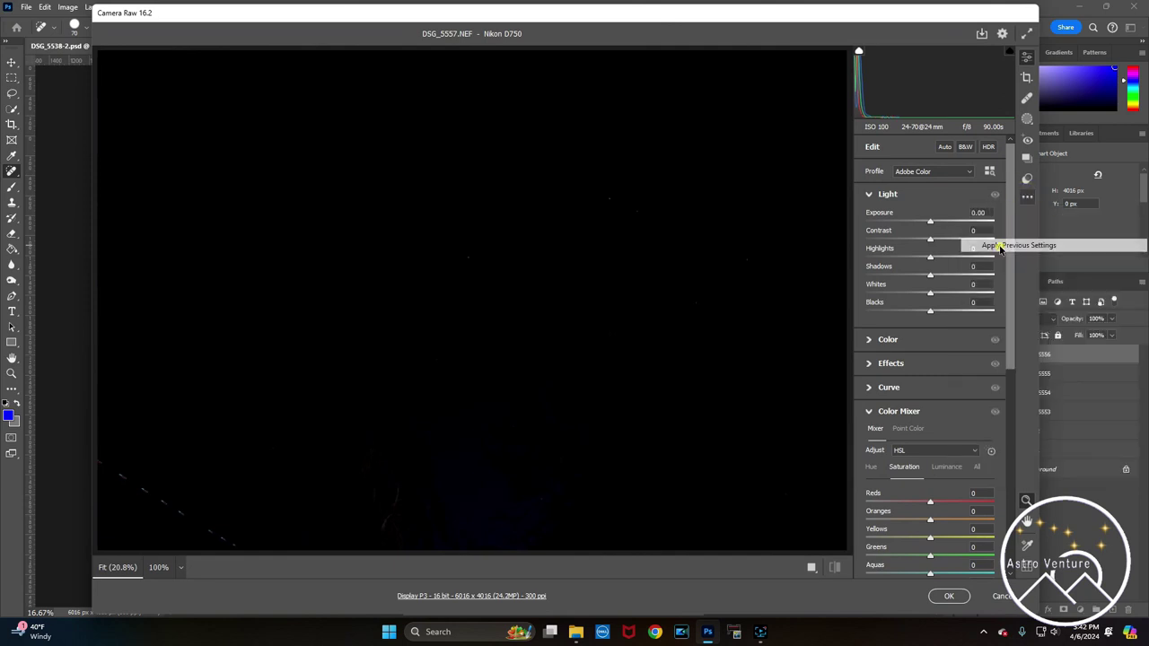
pyautogui.press('Return')
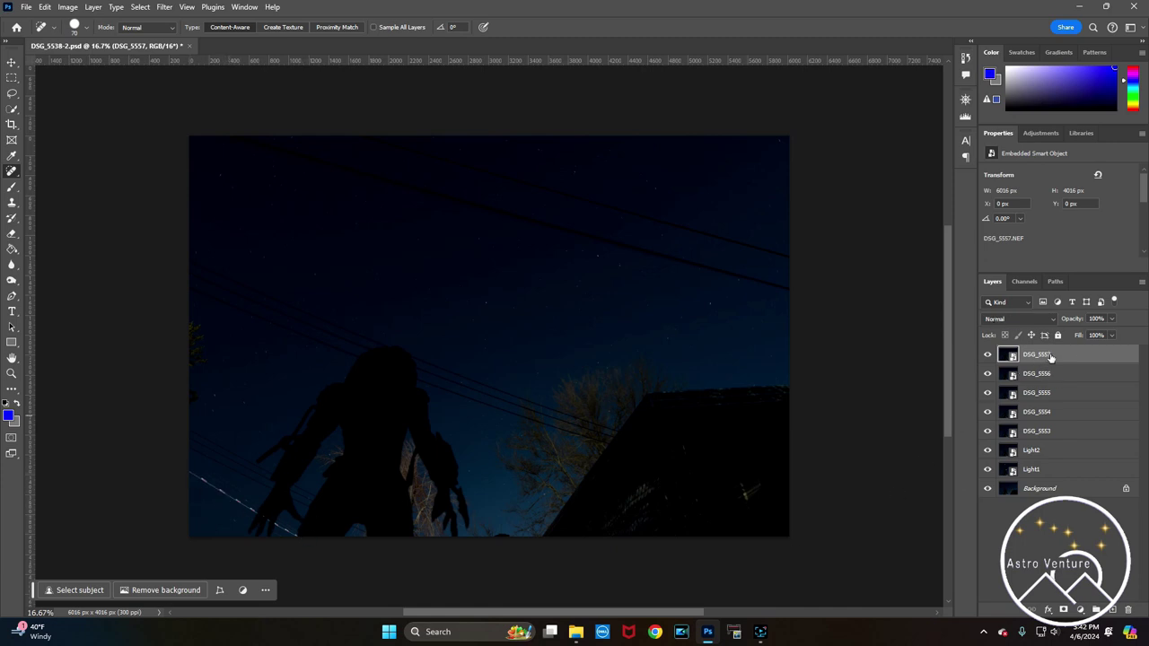
# Compare the image with DSG_5557 shown and hidden, then rename that layer 'Light3'
pyautogui.click(988, 355)
pyautogui.click(988, 356)
pyautogui.click(988, 356)
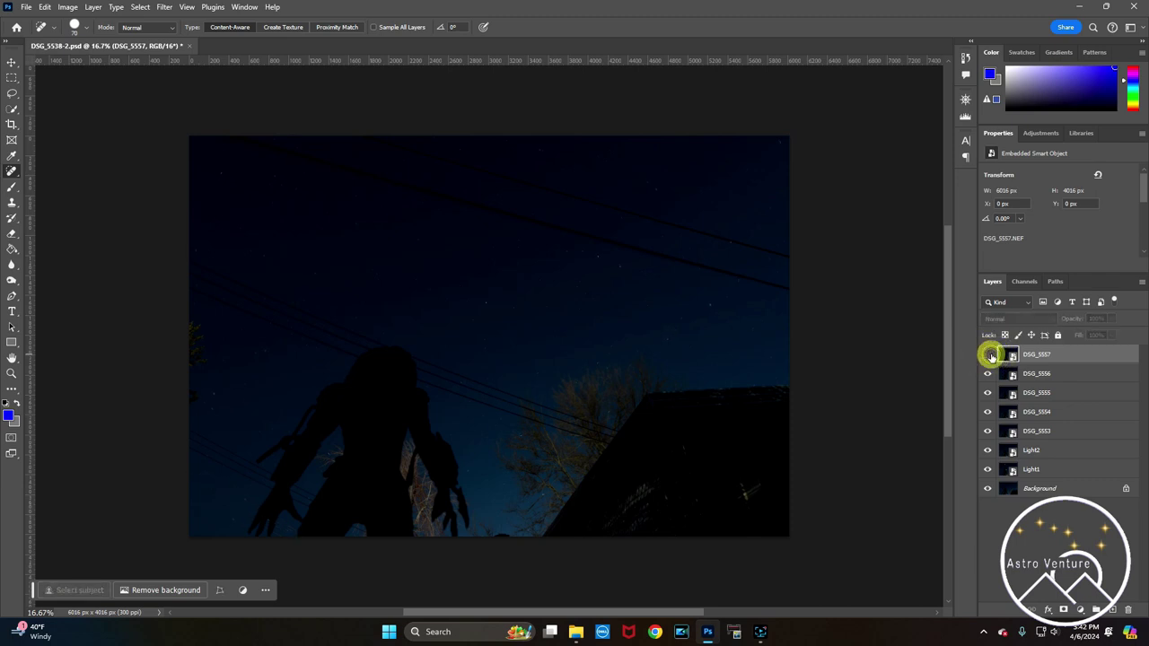
pyautogui.click(988, 355)
pyautogui.click(988, 356)
pyautogui.click(989, 356)
pyautogui.click(988, 356)
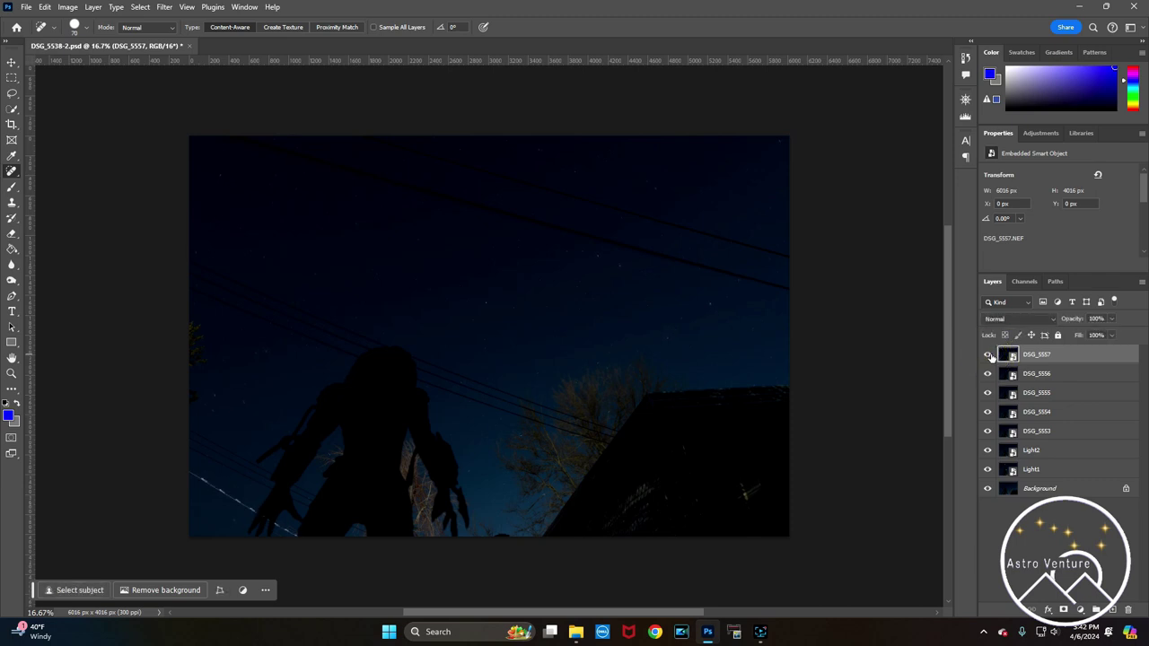
pyautogui.doubleClick(1039, 355)
pyautogui.write('Light3')
pyautogui.press('Return')
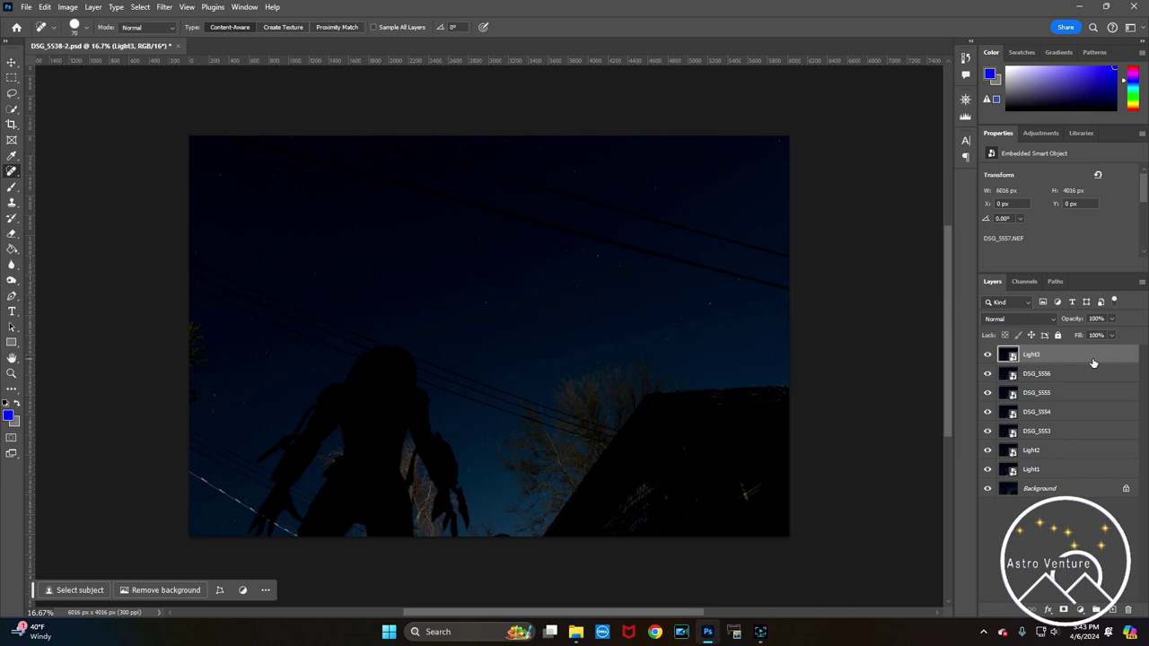
# Set Light3 and the frames down through DSG_5553 to the Lighten blend mode
pyautogui.click(997, 318)
pyautogui.click(1086, 525)
pyautogui.click(1049, 358)
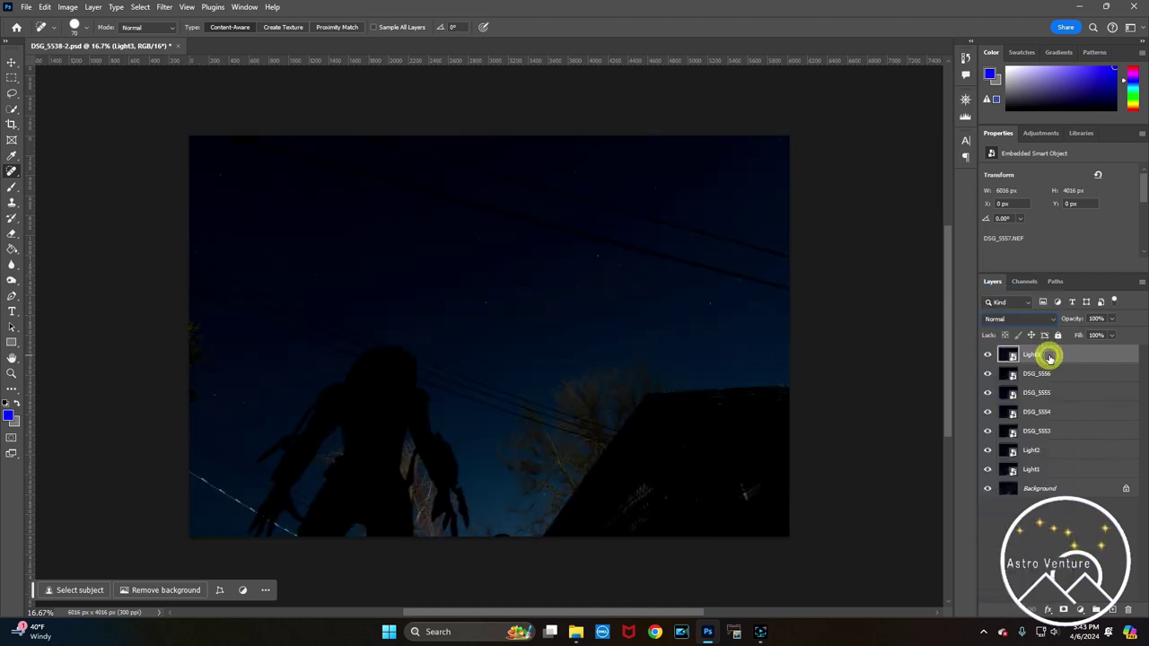
pyautogui.keyDown('shift'); pyautogui.click(1051, 432); pyautogui.keyUp('shift')
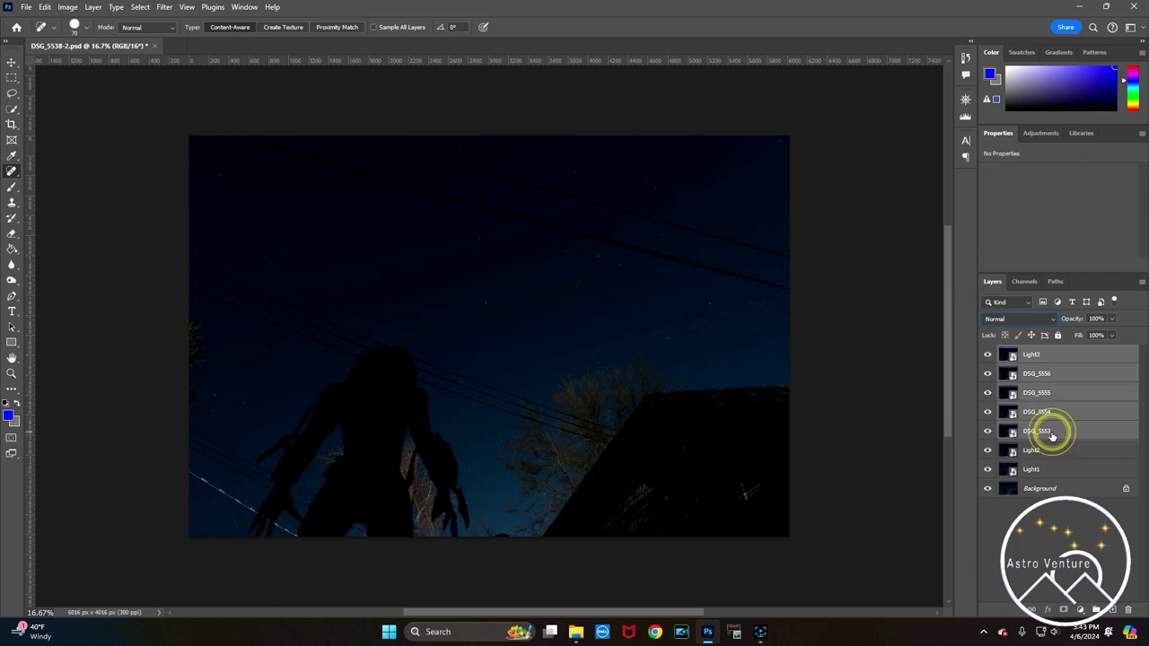
pyautogui.click(1006, 318)
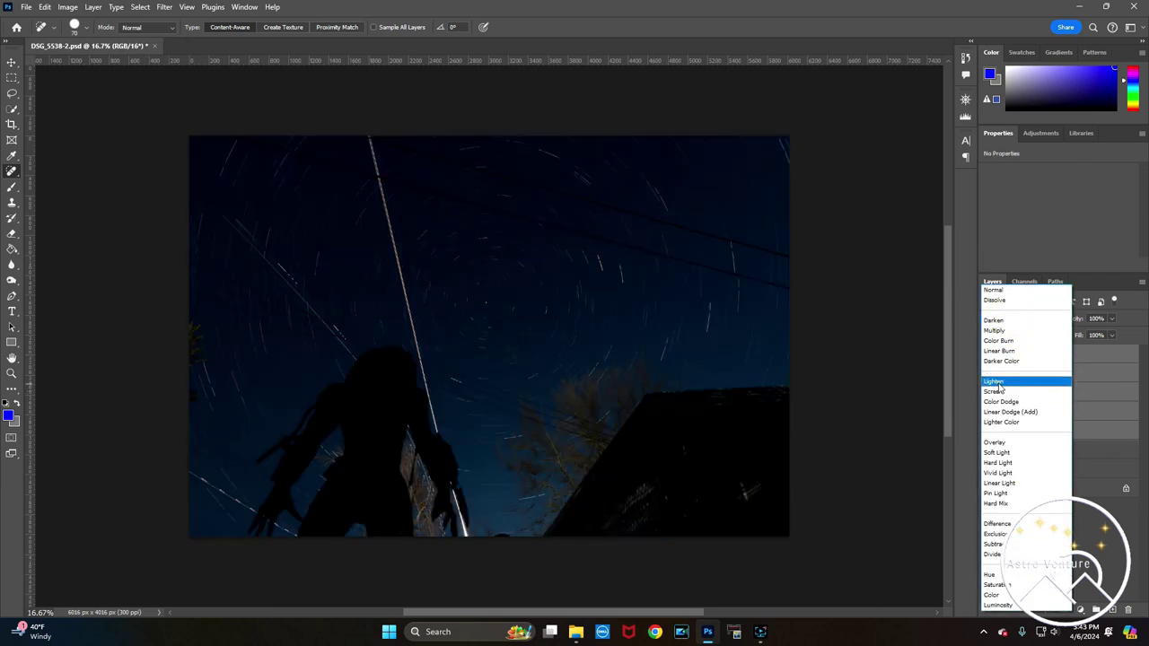
pyautogui.click(996, 382)
# Inspect Light2's blending options without changing them, ending with DSG_5556 selected
pyautogui.click(1069, 432)
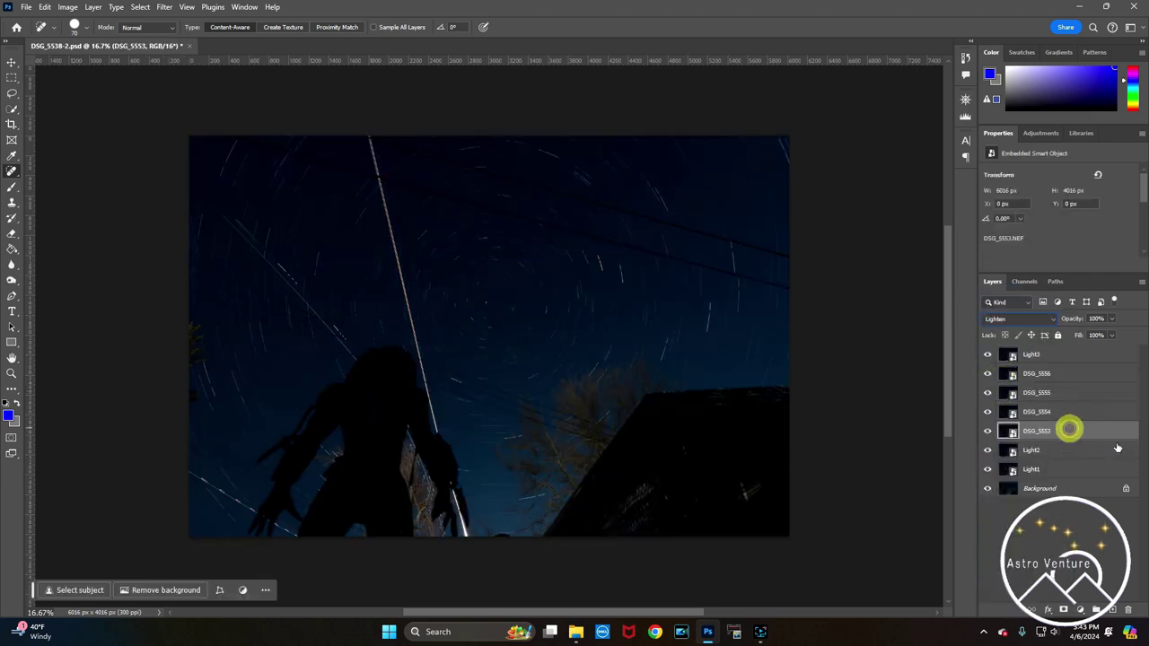
pyautogui.doubleClick(1048, 450)
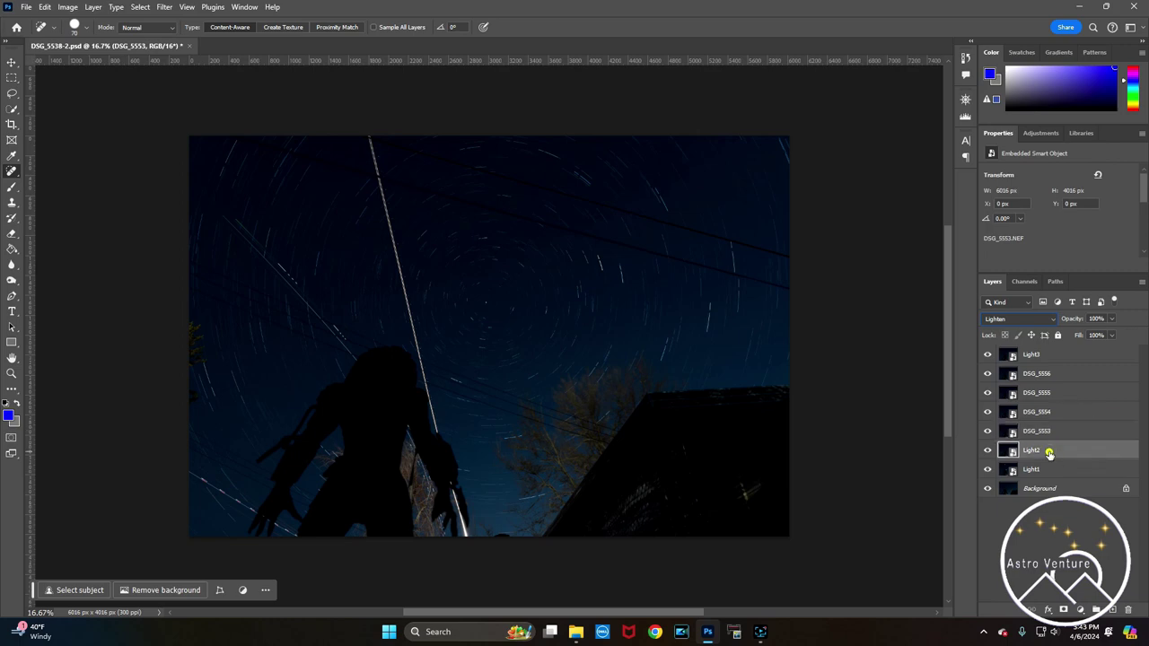
pyautogui.click(1061, 214)
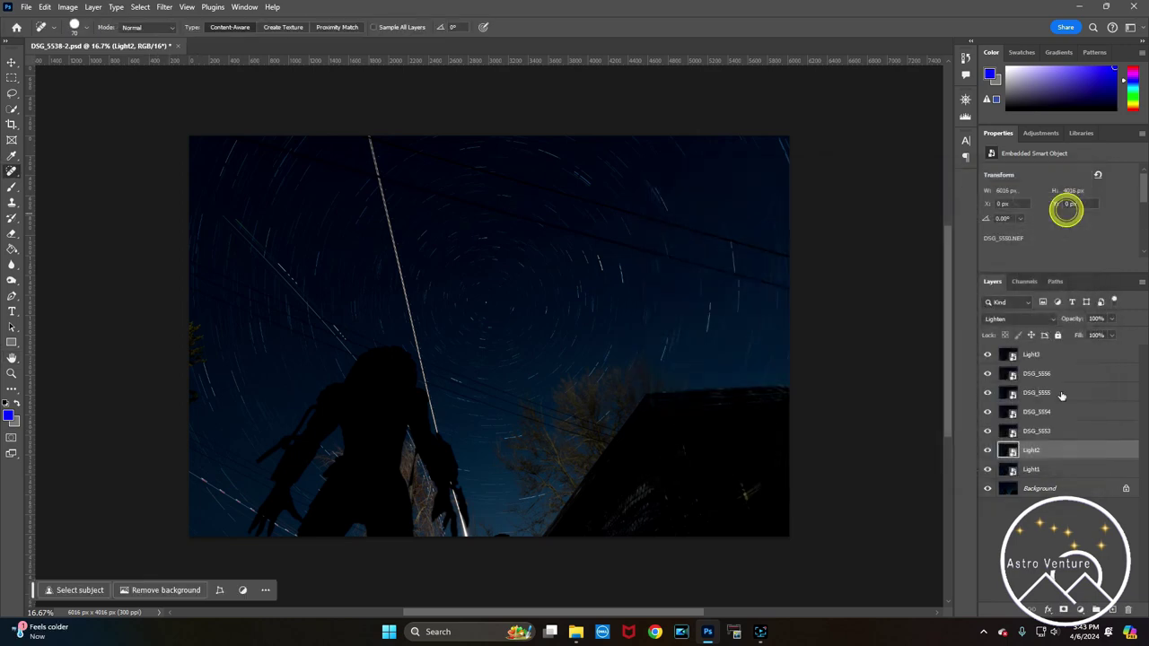
pyautogui.doubleClick(1046, 451)
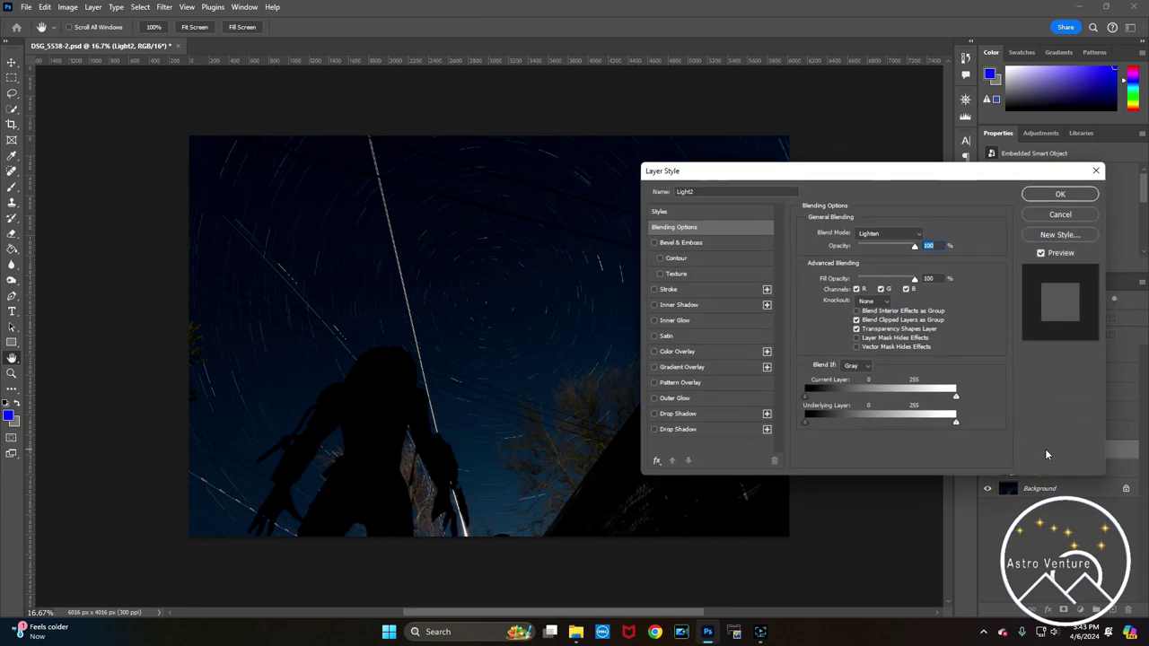
pyautogui.click(1061, 214)
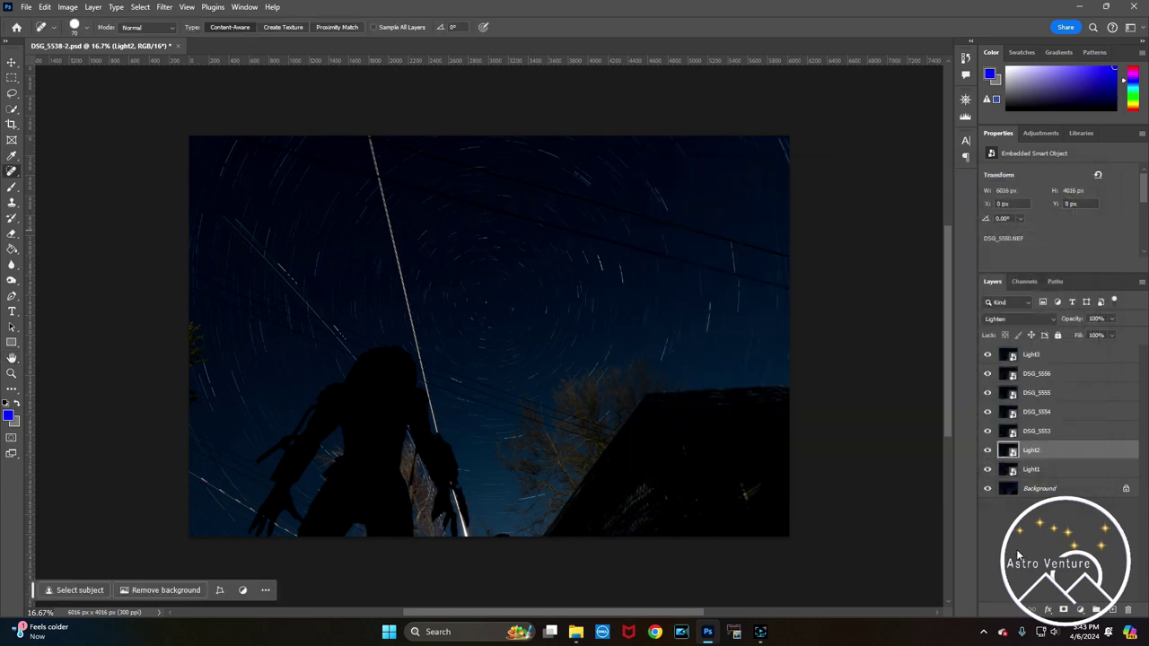
pyautogui.click(1042, 451)
pyautogui.click(1050, 471)
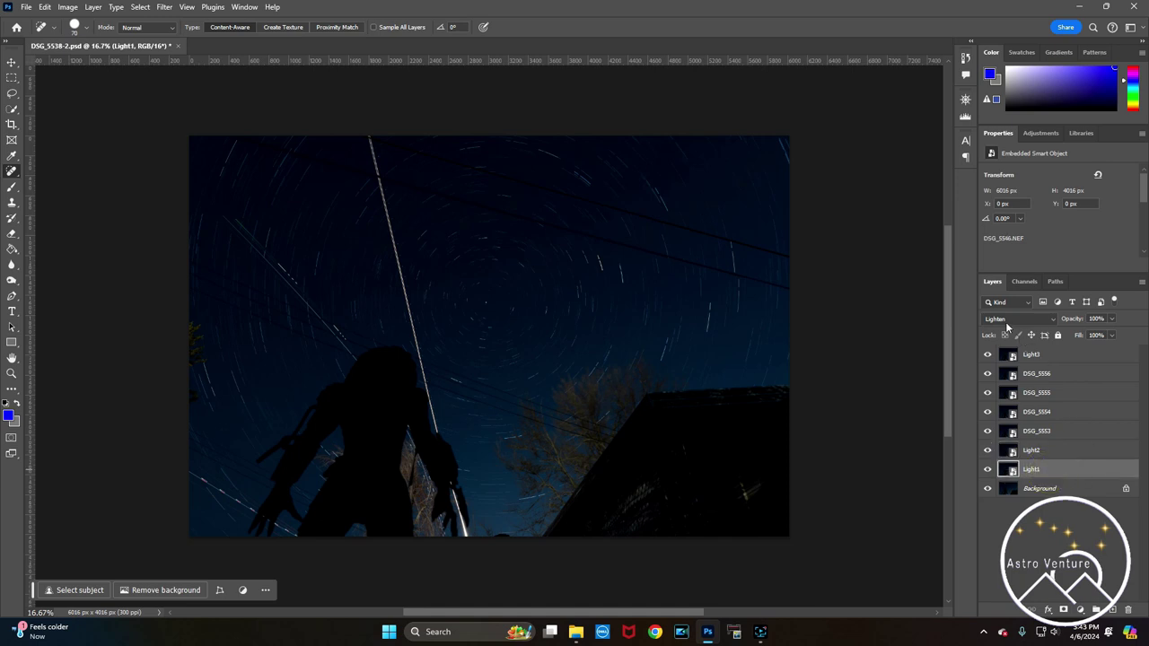
pyautogui.click(1040, 375)
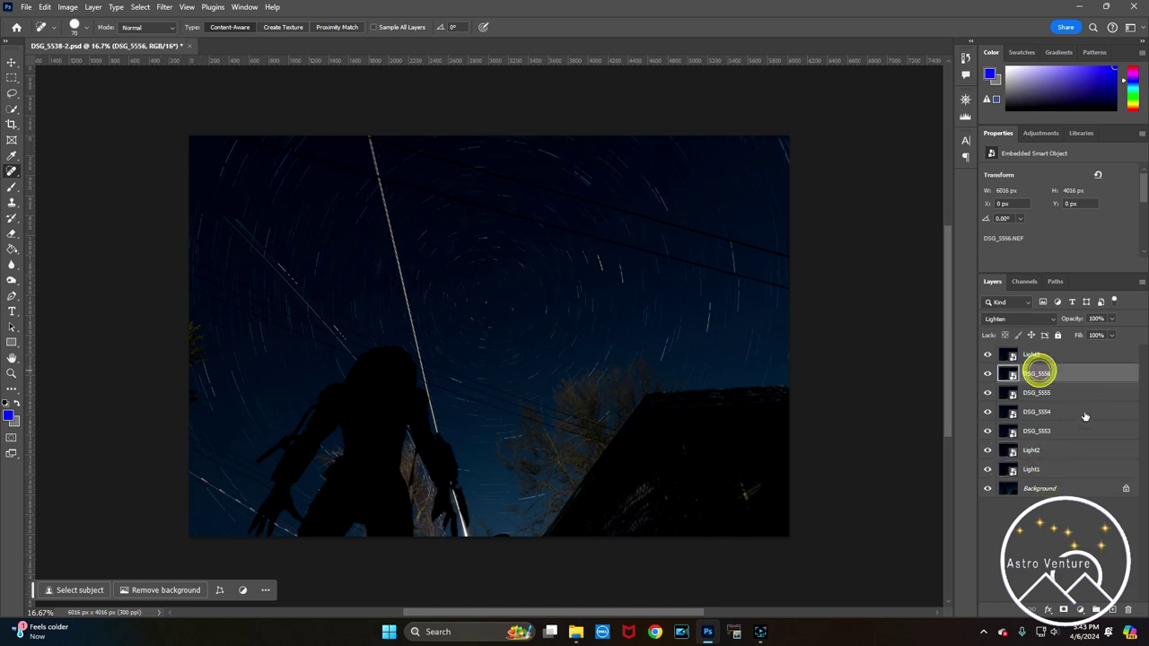
# Merge the DSG_5553–DSG_5556 frames into Background, leaving Light3, Light2 and Light1 above
pyautogui.keyDown('shift'); pyautogui.click(1041, 433); pyautogui.keyUp('shift')
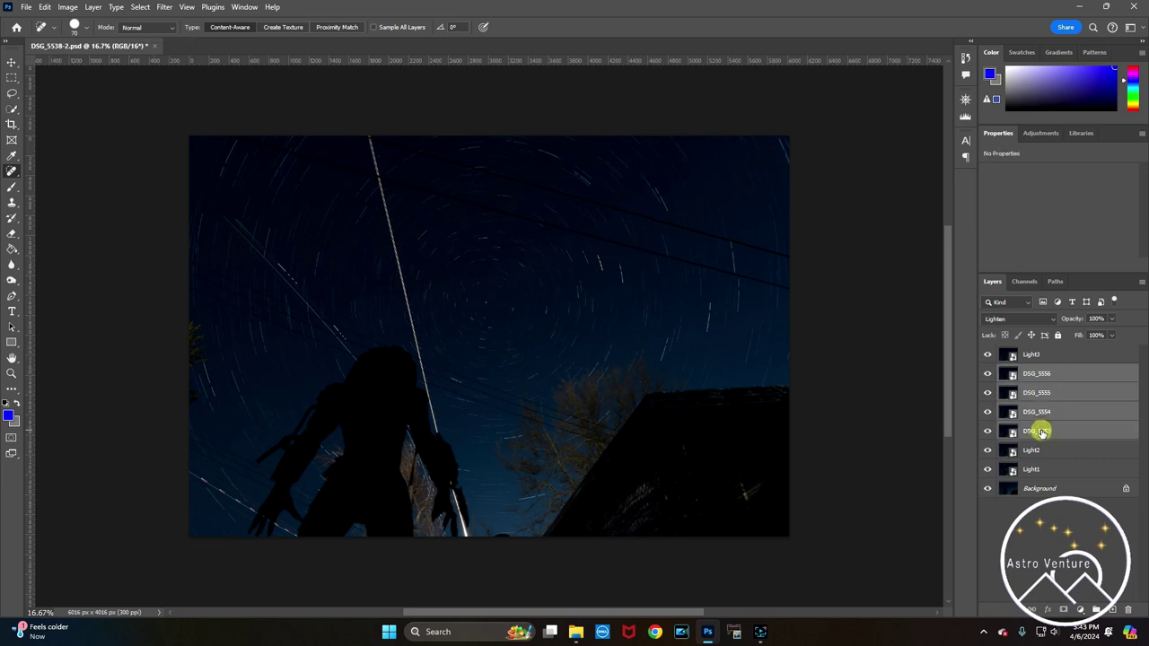
pyautogui.keyDown('ctrl'); pyautogui.click(1045, 490); pyautogui.keyUp('ctrl')
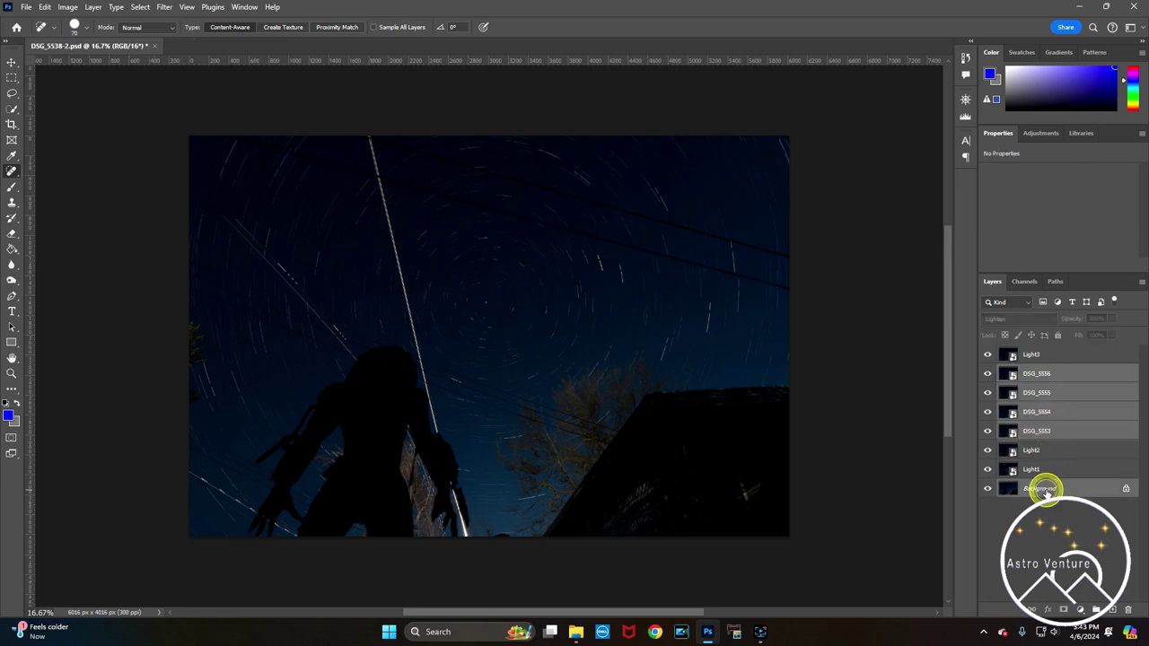
pyautogui.rightClick(1045, 491)
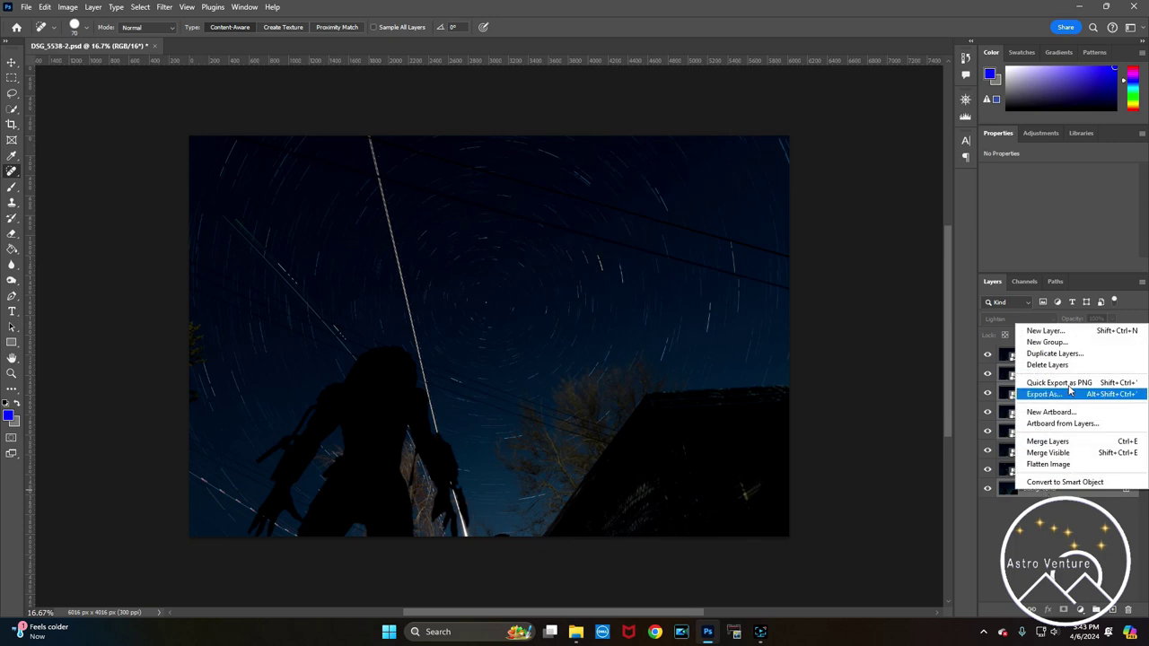
pyautogui.click(1034, 443)
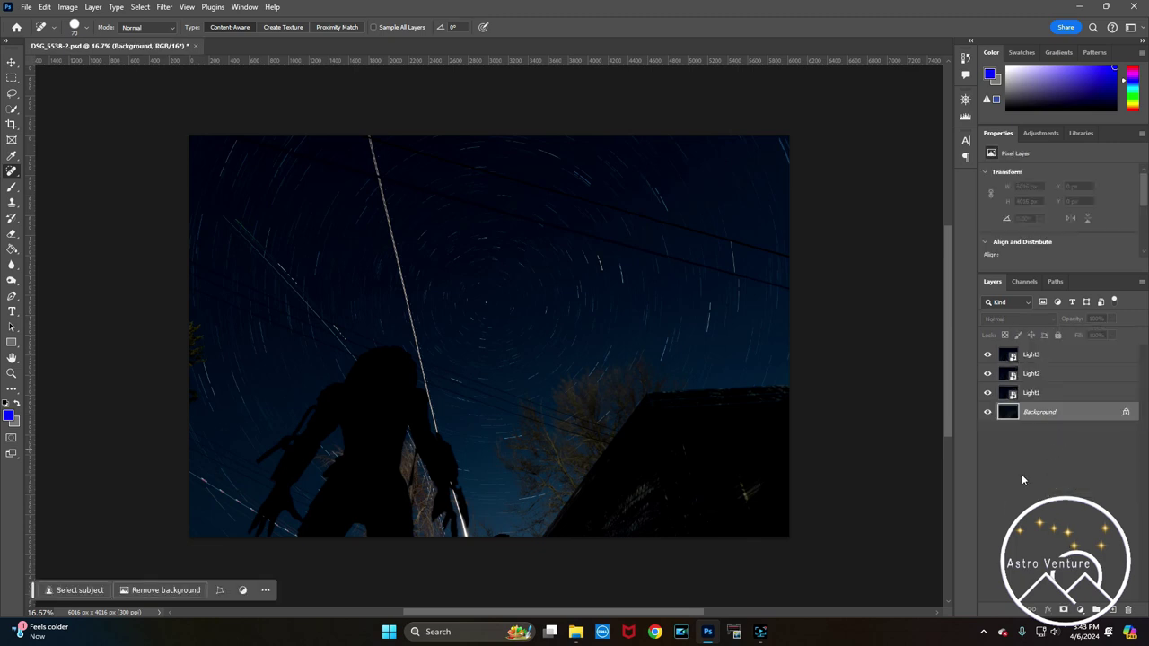
pyautogui.click(1078, 356)
pyautogui.click(988, 355)
pyautogui.click(988, 355)
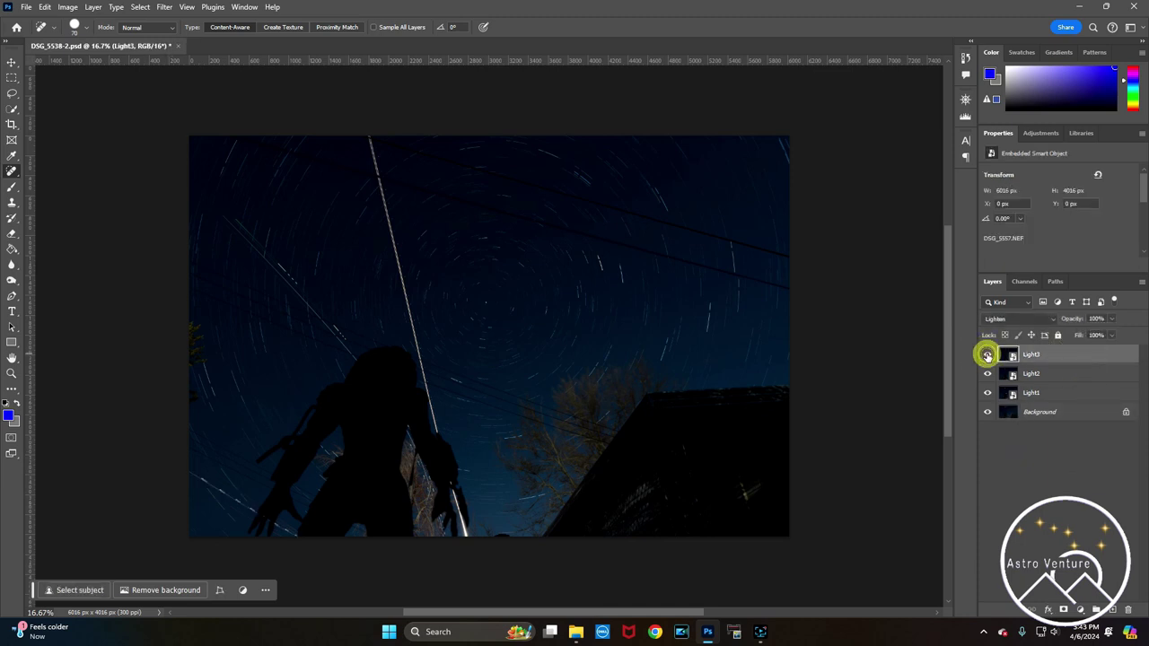
pyautogui.click(988, 374)
pyautogui.click(988, 373)
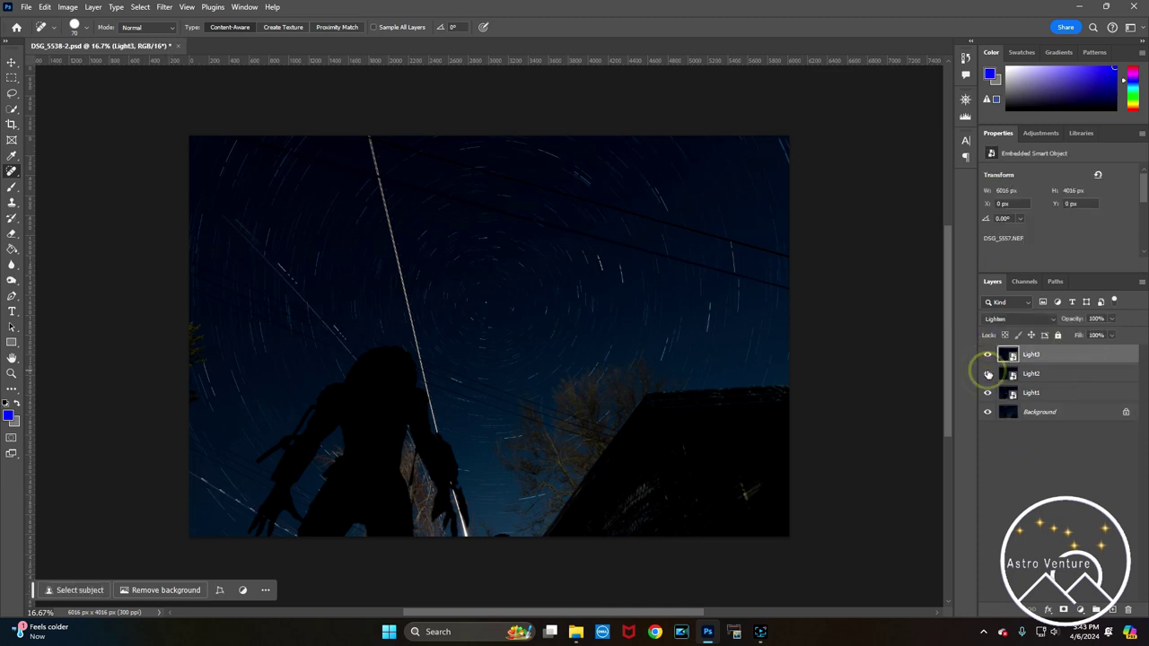
pyautogui.click(987, 393)
pyautogui.click(987, 392)
pyautogui.press('z')
pyautogui.click(585, 289)
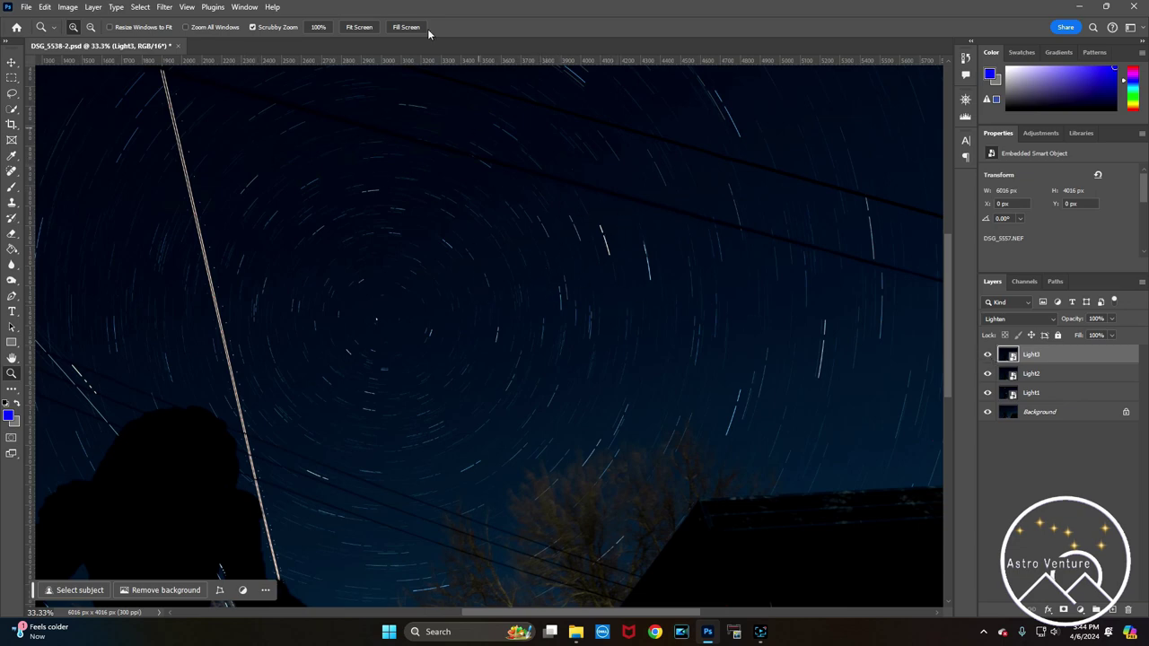
pyautogui.click(359, 27)
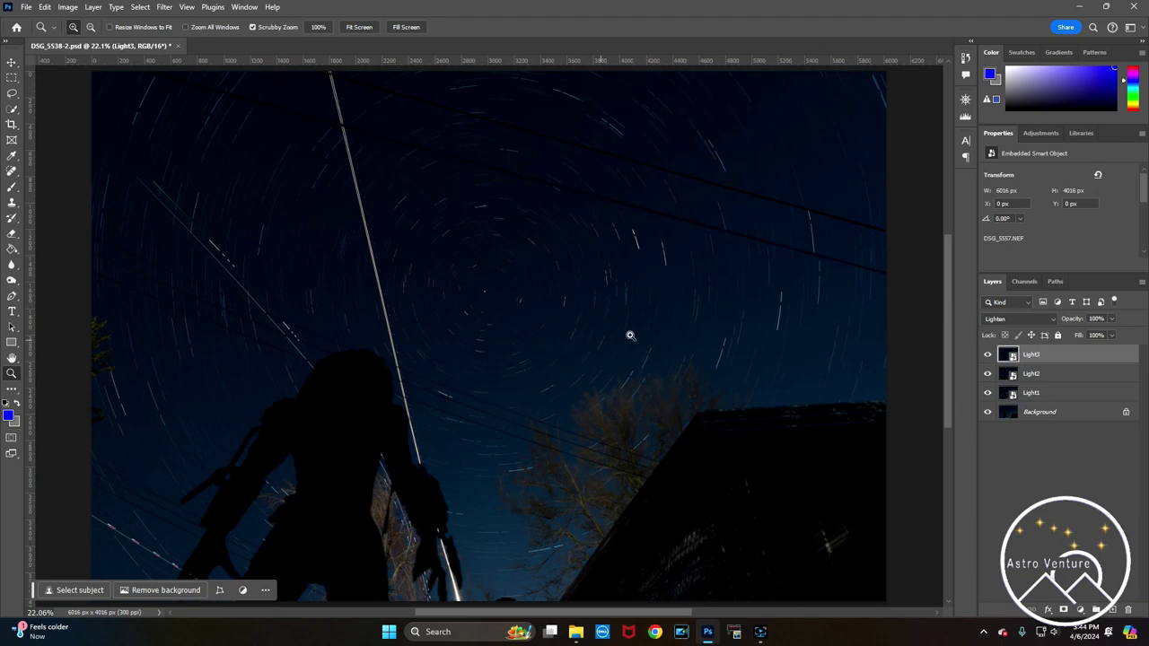
# Place a batch of raw exposures from Explorer, then delete the five wrongly placed layers
pyautogui.click(578, 633)
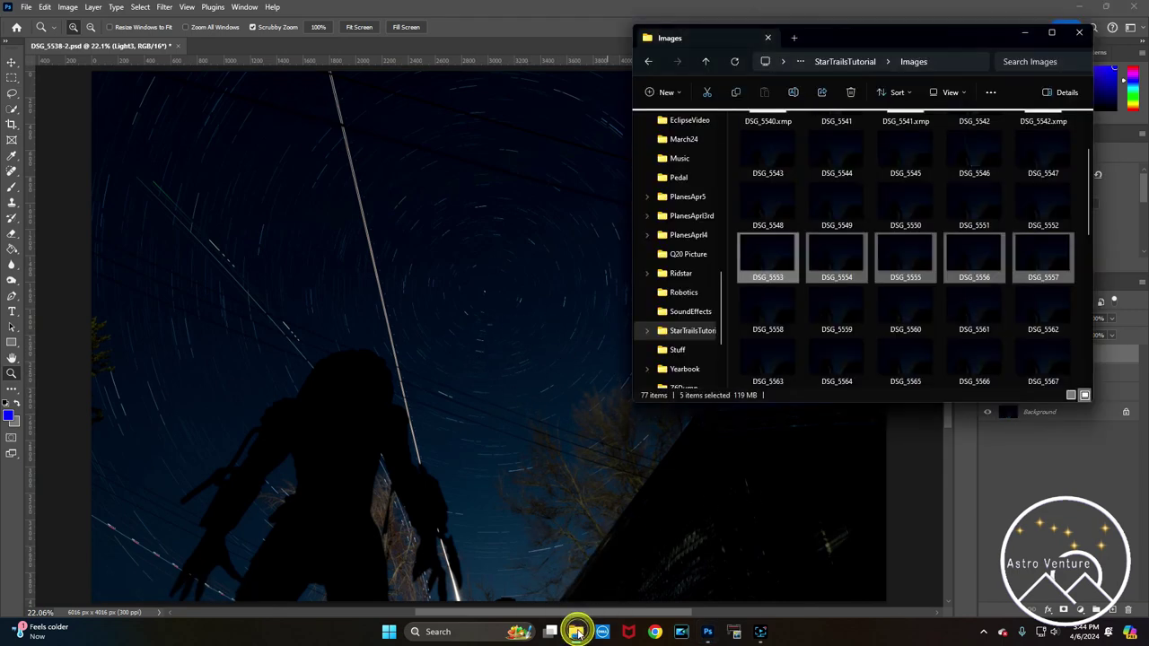
pyautogui.moveTo(826, 257); pyautogui.dragTo(410, 310)
pyautogui.click(949, 598)
pyautogui.press('Return')
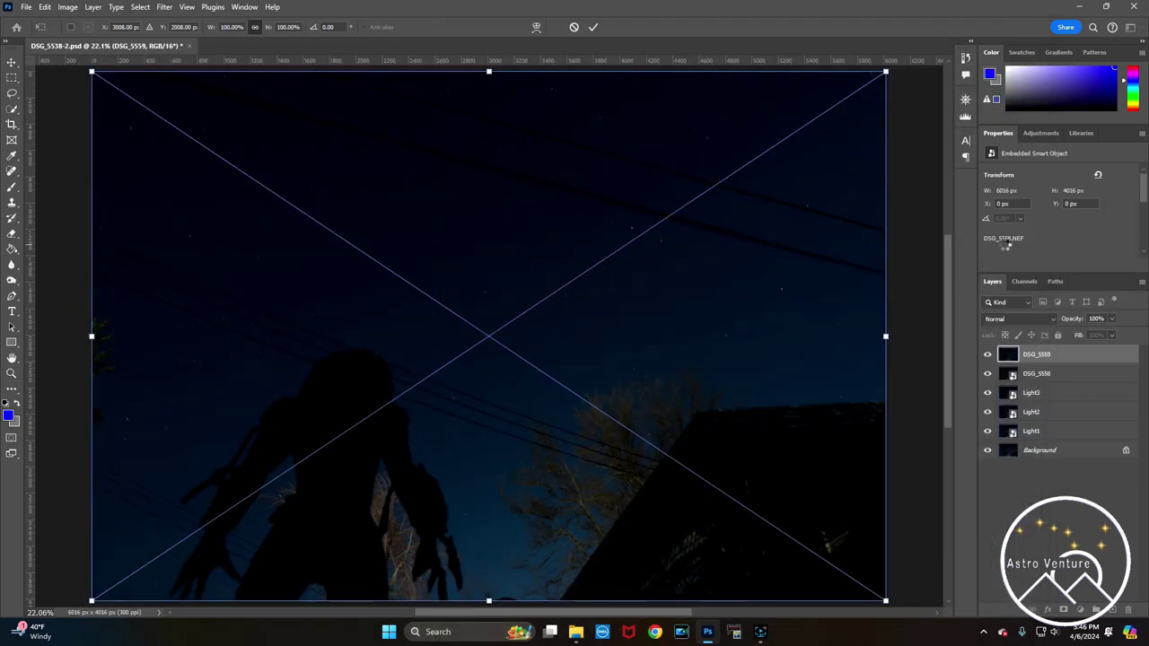
pyautogui.press('Return')
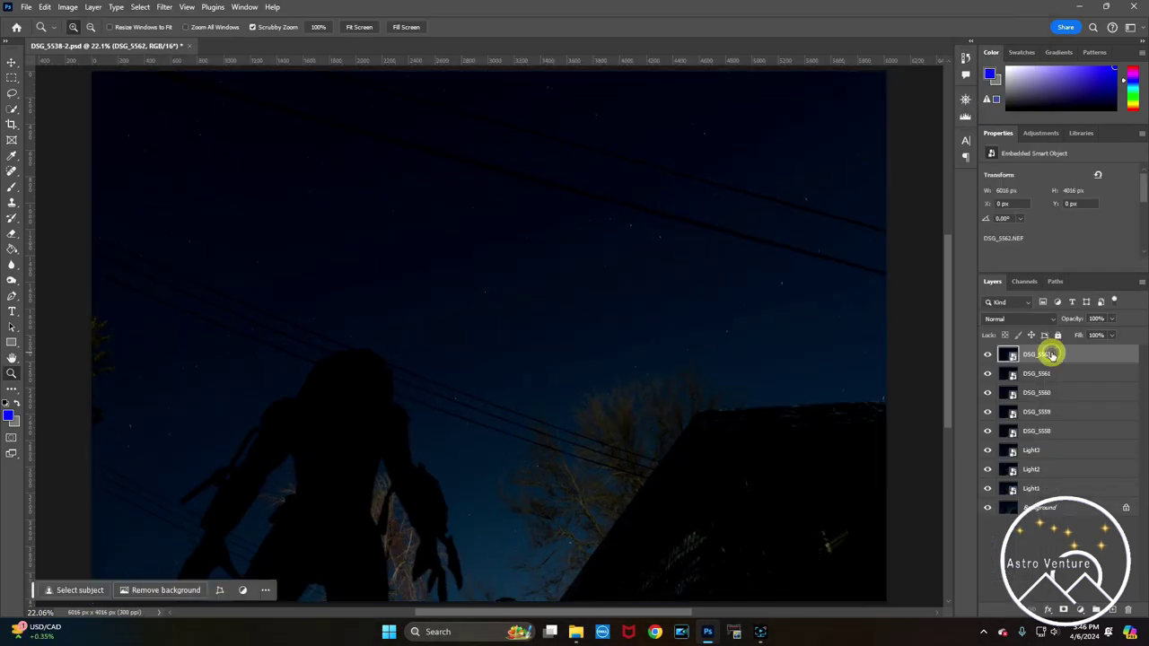
pyautogui.click(1046, 430)
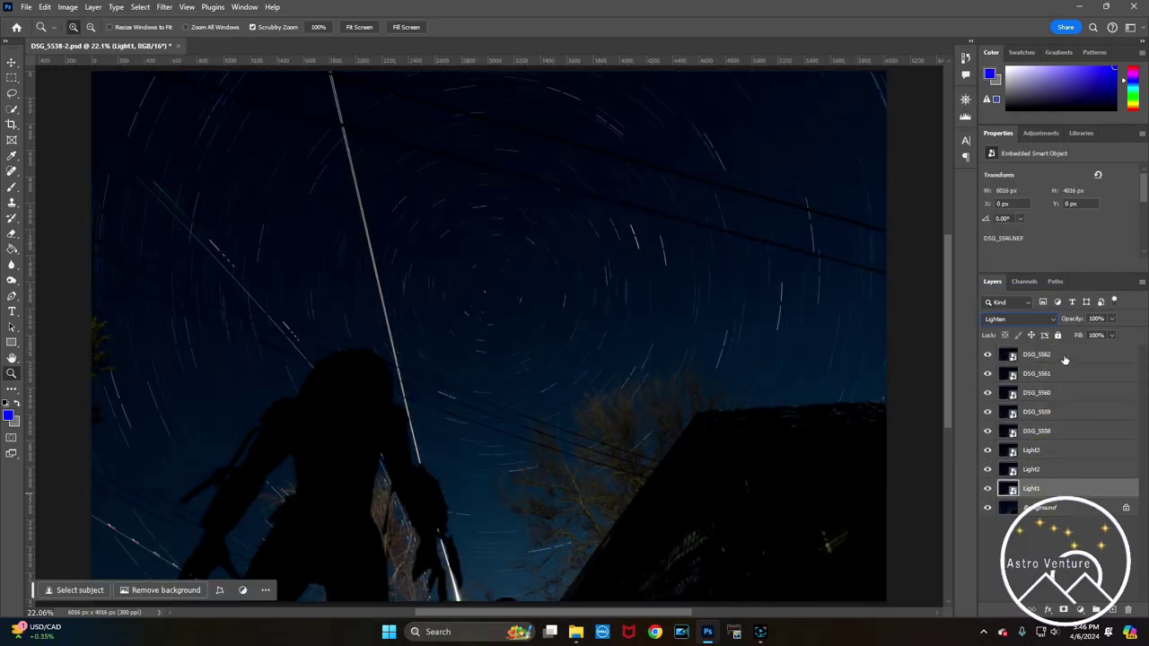
pyautogui.keyDown('shift'); pyautogui.click(1036, 355); pyautogui.keyUp('shift')
pyautogui.press('Delete')
# Place exposures DSG_5563 through DSG_5567 into the composite and confirm the raw import
pyautogui.hotkey('alt', 'Tab')
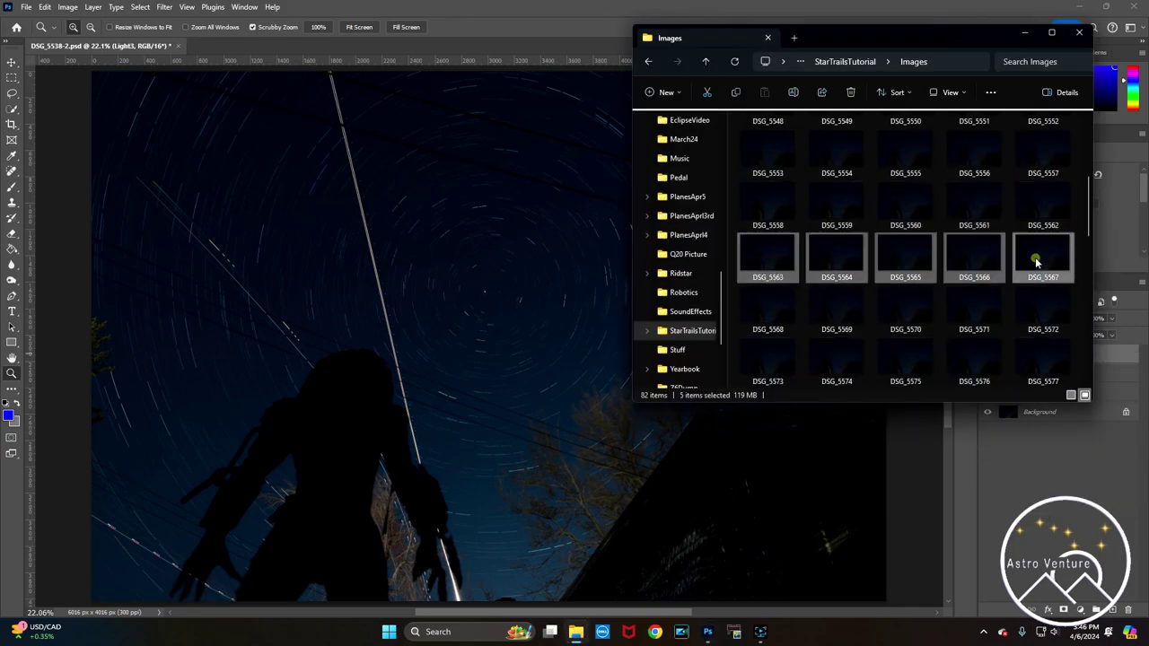
pyautogui.moveTo(1036, 256); pyautogui.dragTo(484, 332)
pyautogui.press('Return')
pyautogui.press('Return')
pyautogui.press('Return')
pyautogui.press('Return')
pyautogui.press('Return')
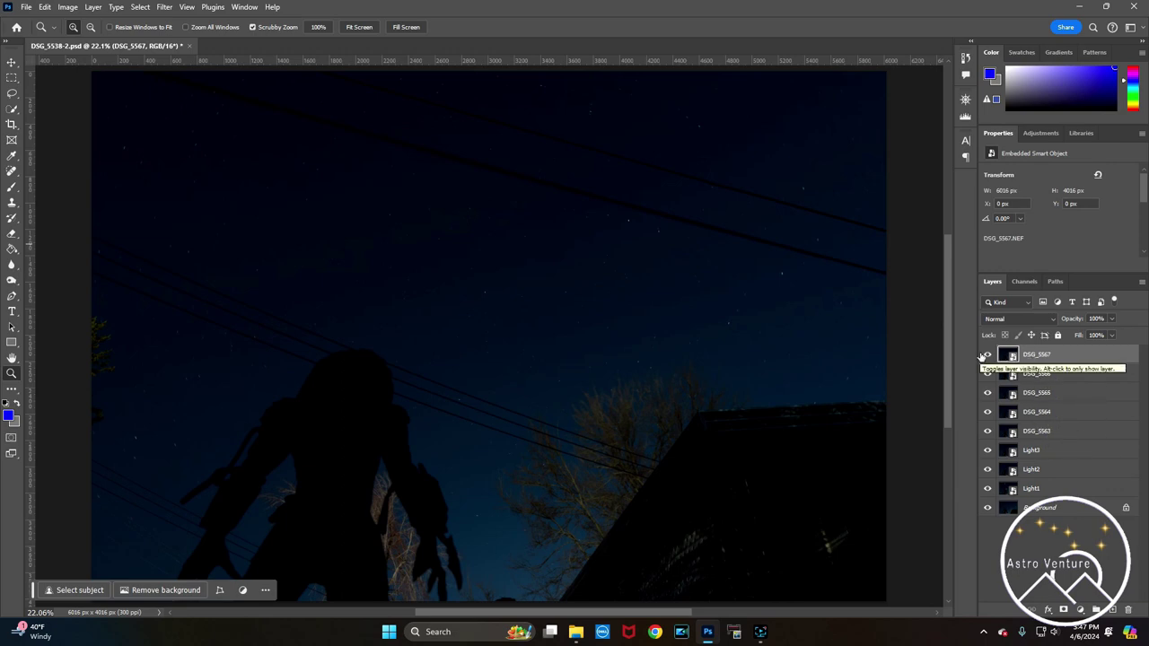
pyautogui.click(987, 354)
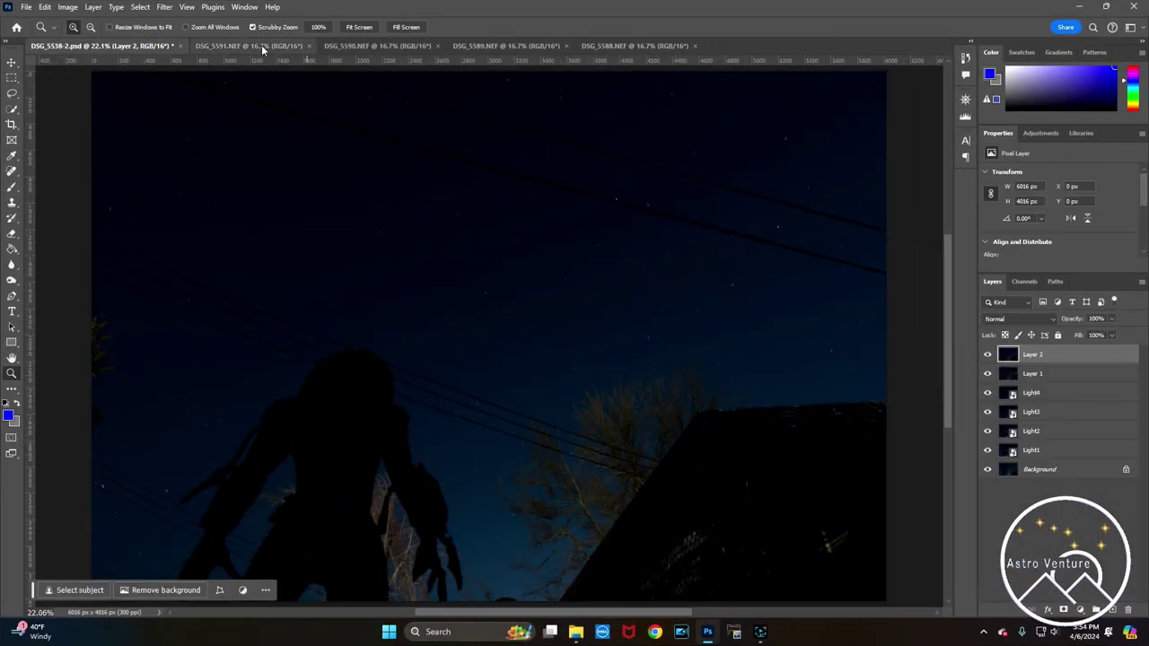
# Close the extra NEF documents and place DSG_5593 as a new top layer
pyautogui.click(262, 45)
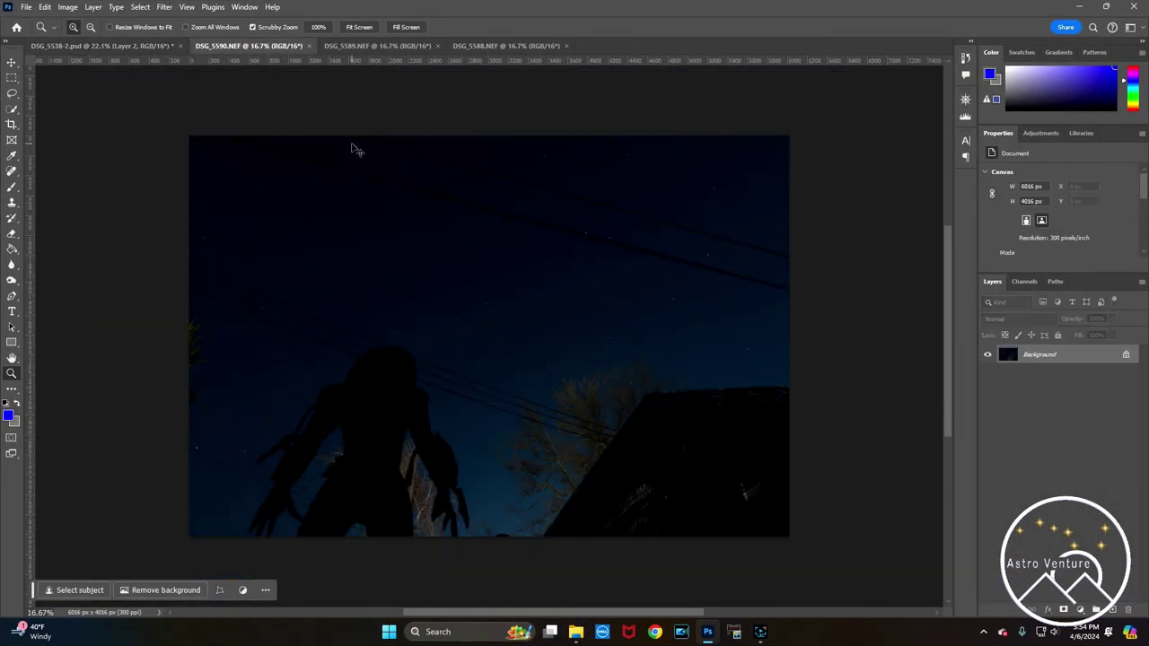
pyautogui.click(256, 46)
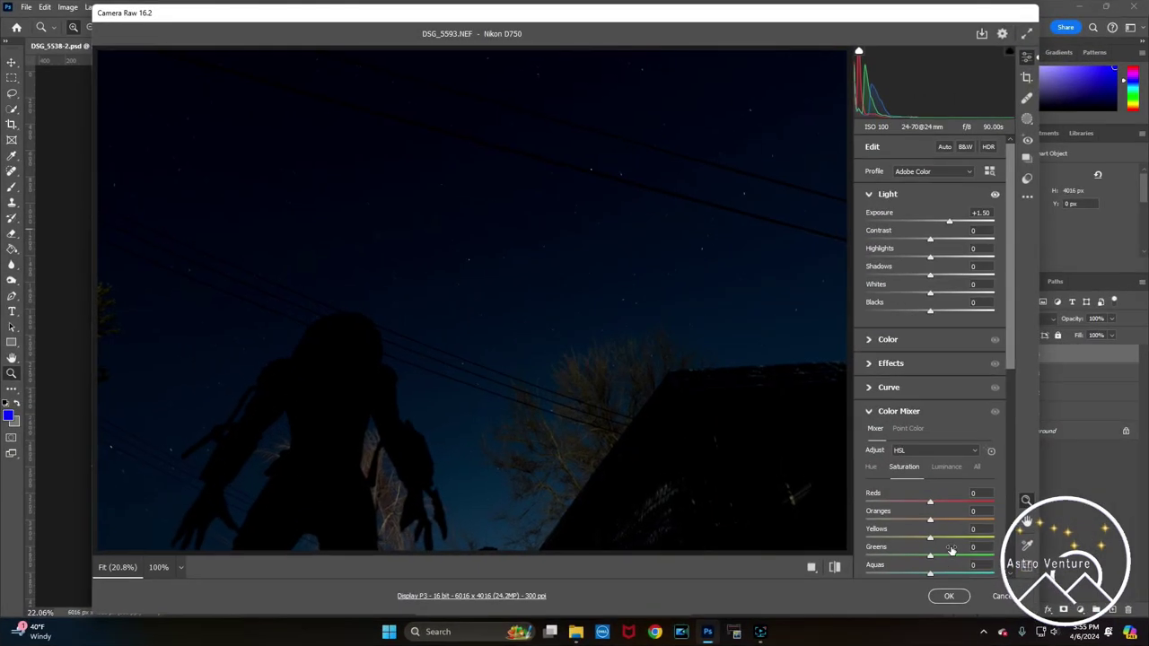
pyautogui.click(949, 598)
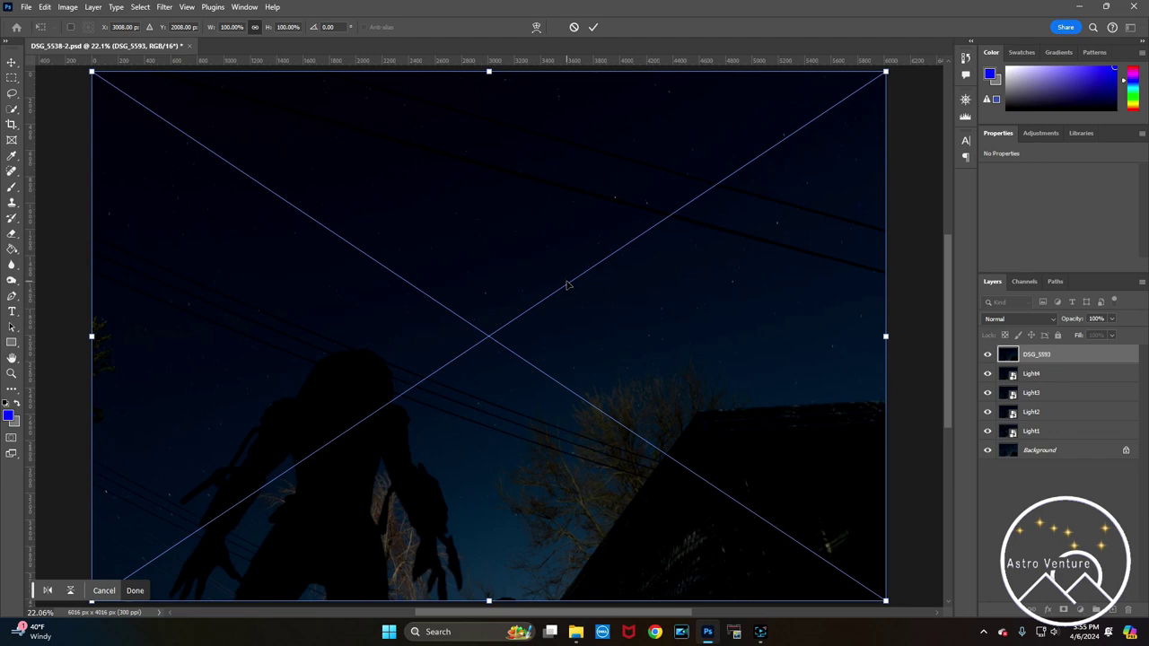
pyautogui.press('Return')
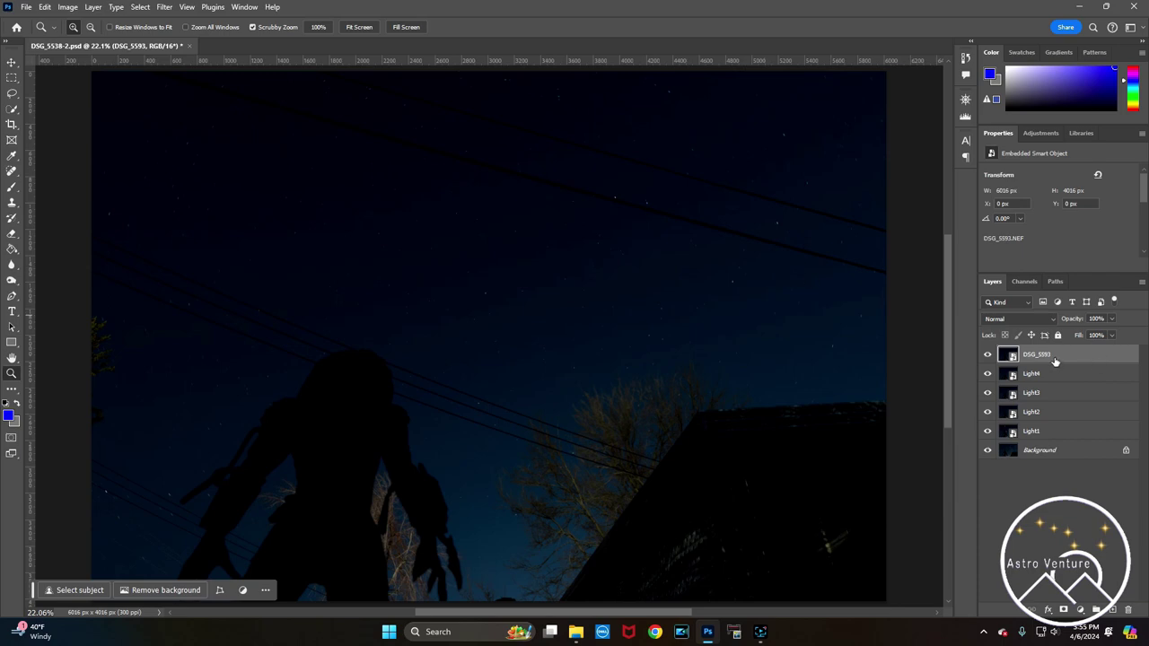
# Set DSG_5593's blend mode to Lighten
pyautogui.click(1019, 320)
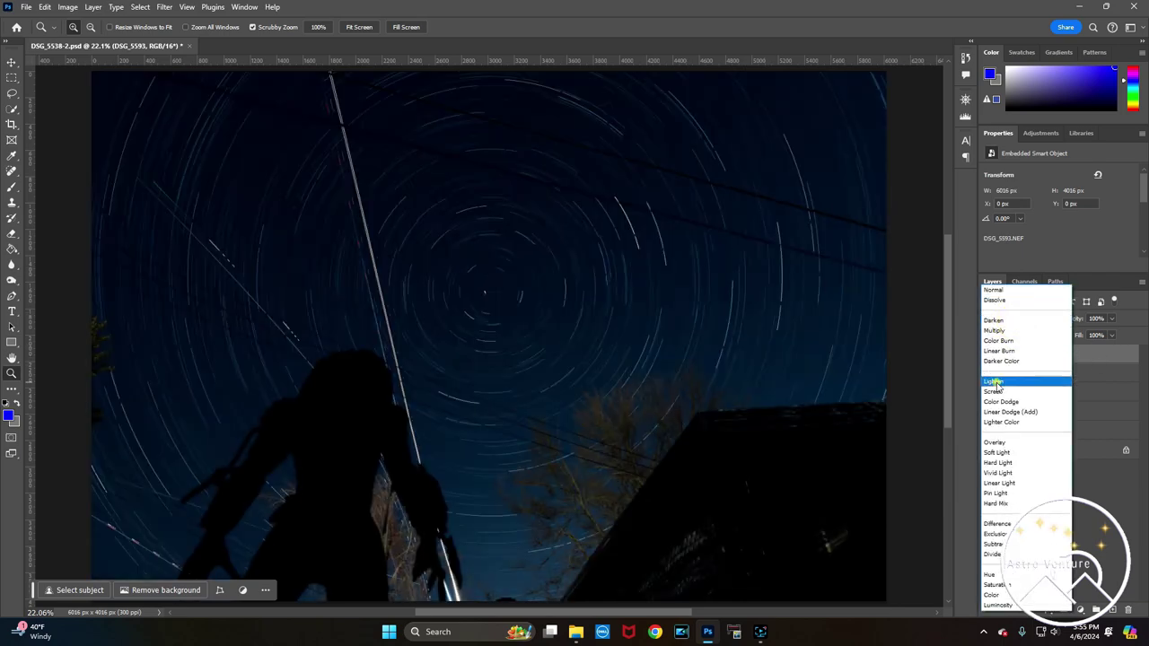
pyautogui.click(995, 382)
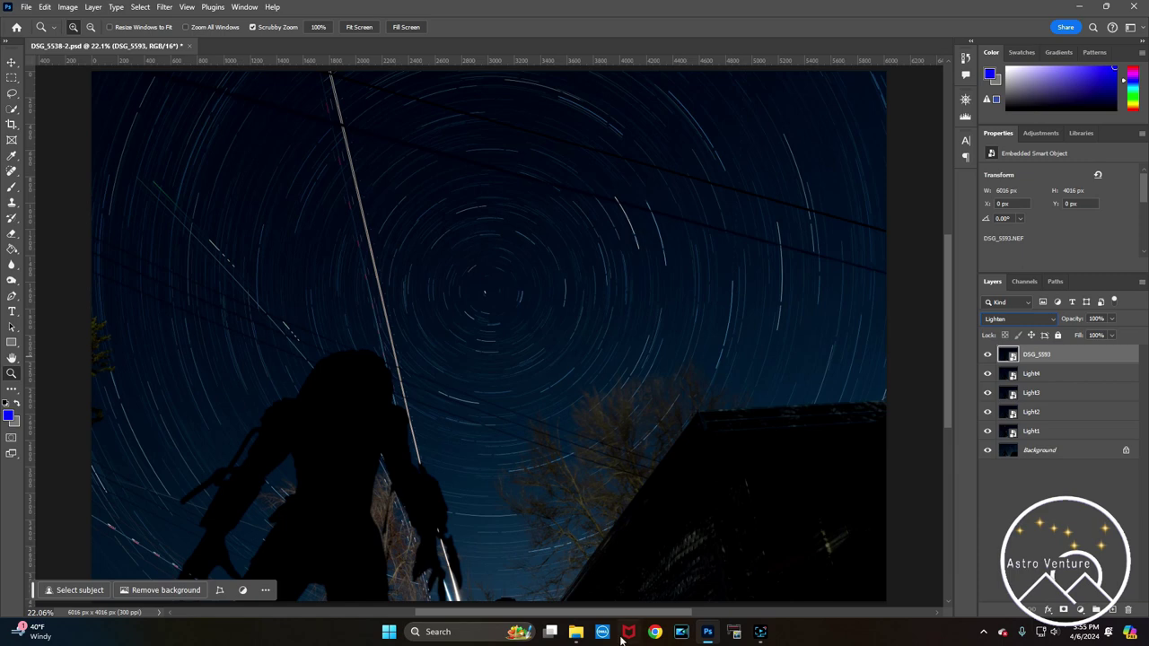
pyautogui.click(575, 632)
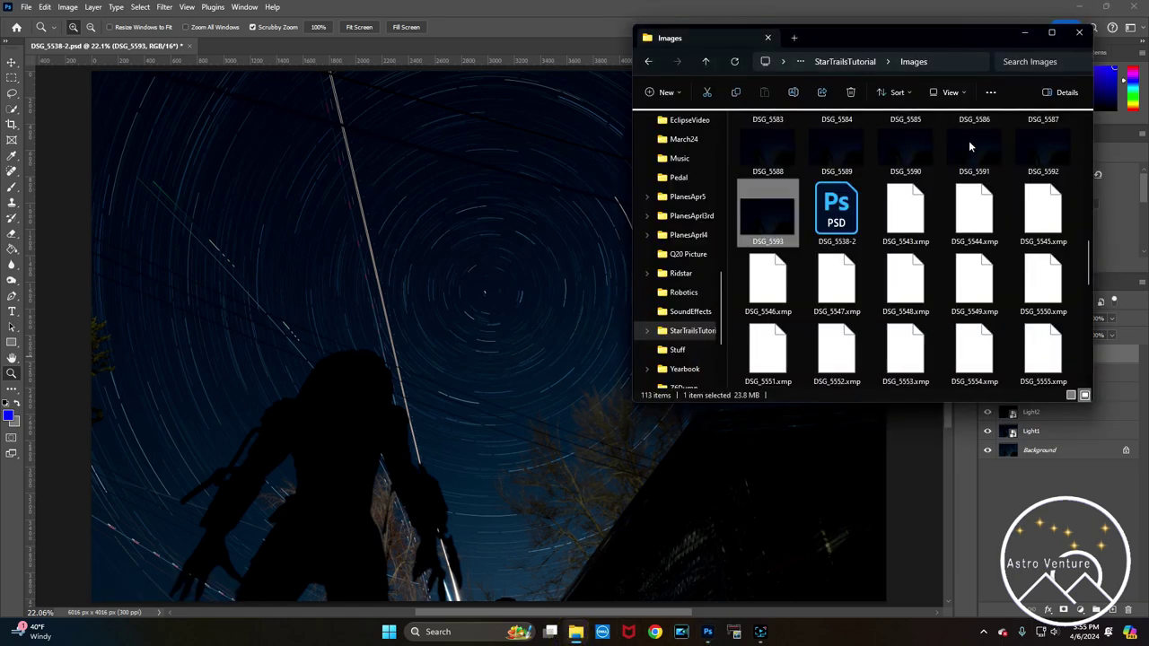
pyautogui.moveTo(1090, 252); pyautogui.dragTo(880, 251)
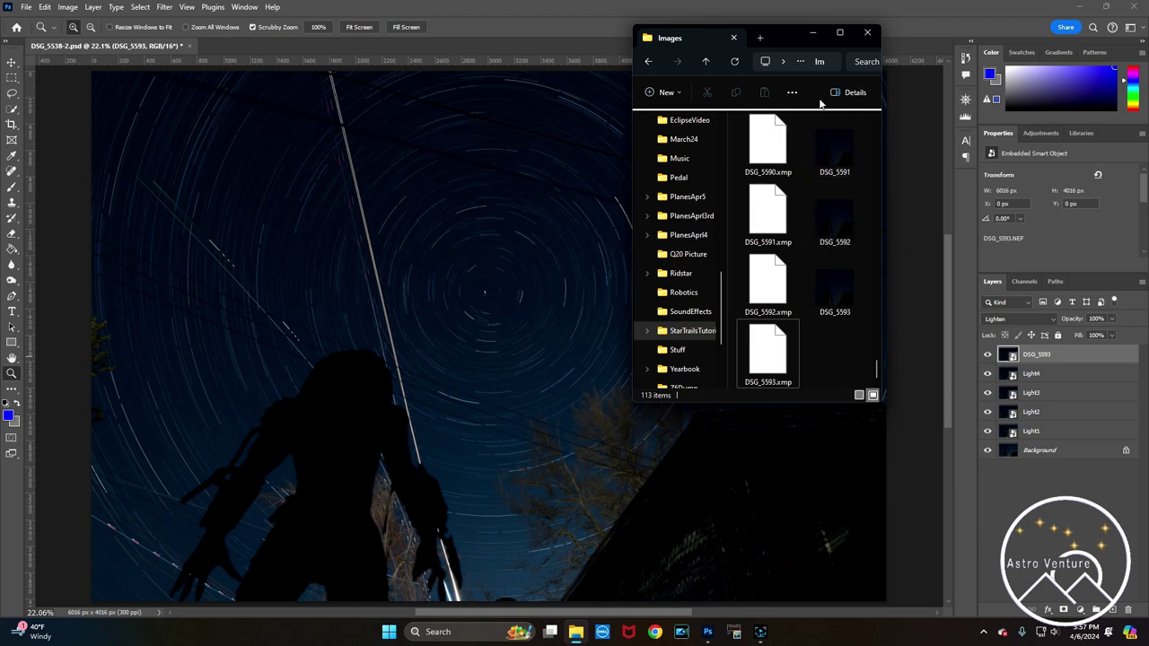
pyautogui.moveTo(883, 271); pyautogui.dragTo(994, 269)
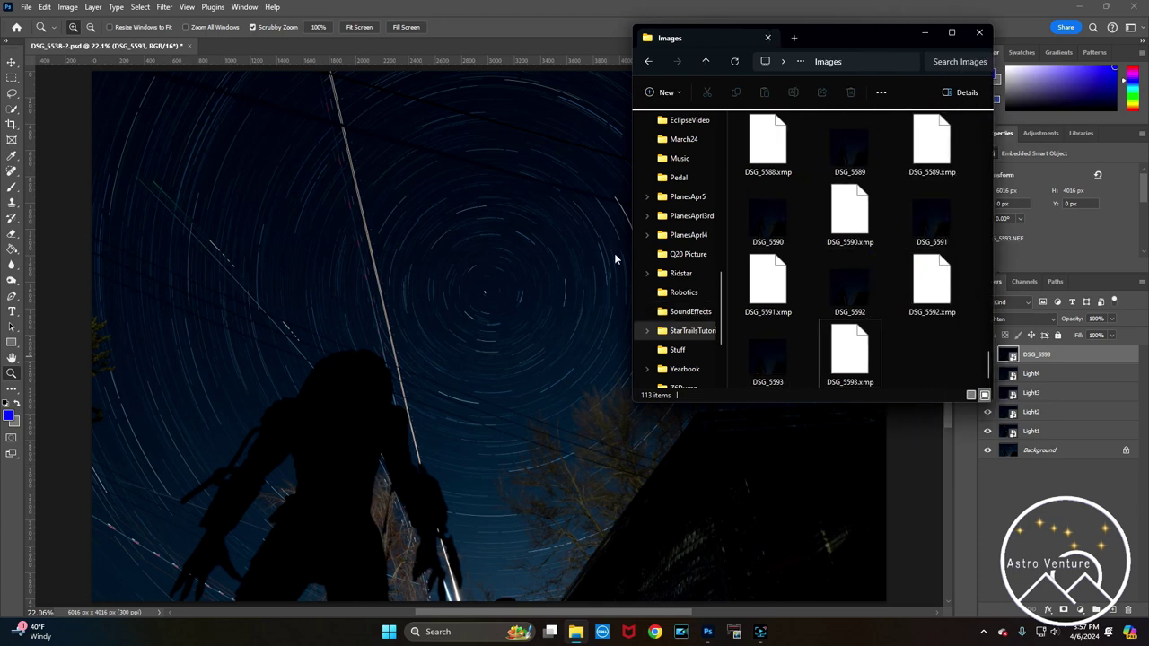
pyautogui.click(560, 238)
pyautogui.click(642, 235)
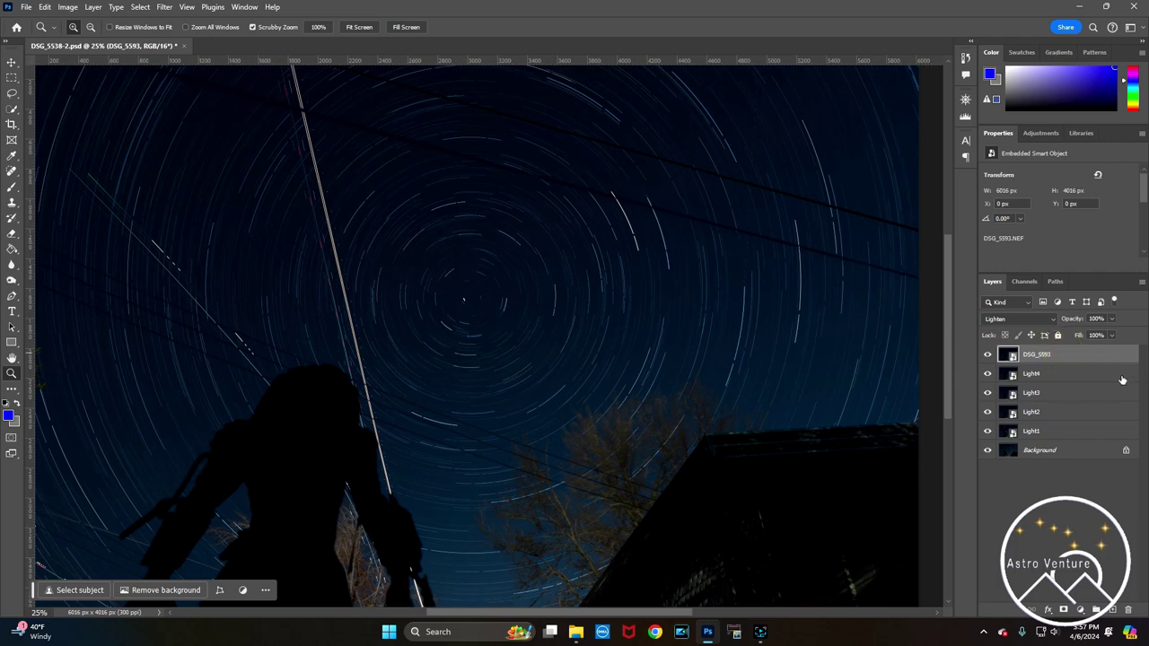
# Save DSG_5538-2.psd with maximum compatibility, then hide and reshow Light1–Light4 to compare
pyautogui.hotkey('ctrl', 's')
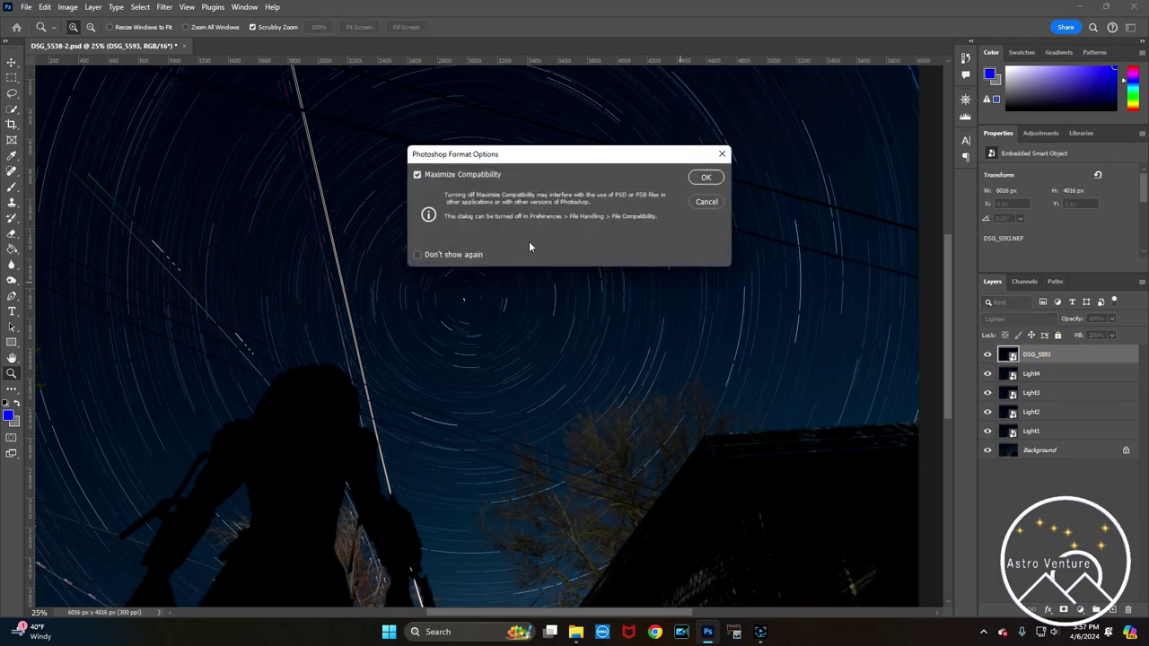
pyautogui.click(705, 177)
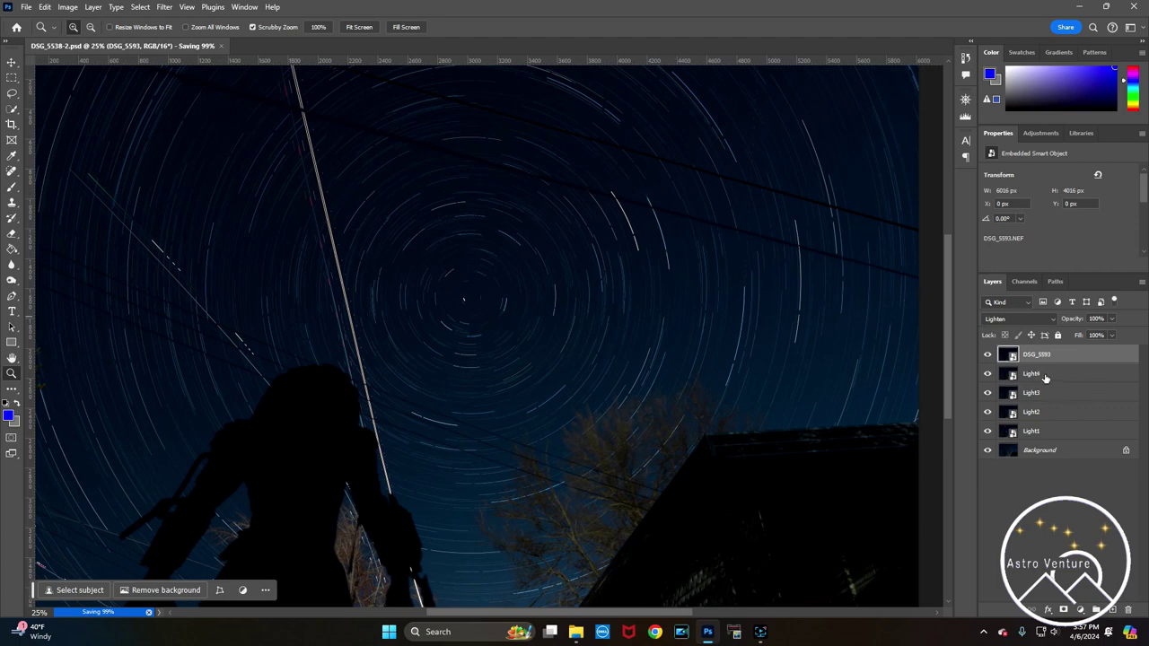
pyautogui.click(987, 431)
pyautogui.click(987, 412)
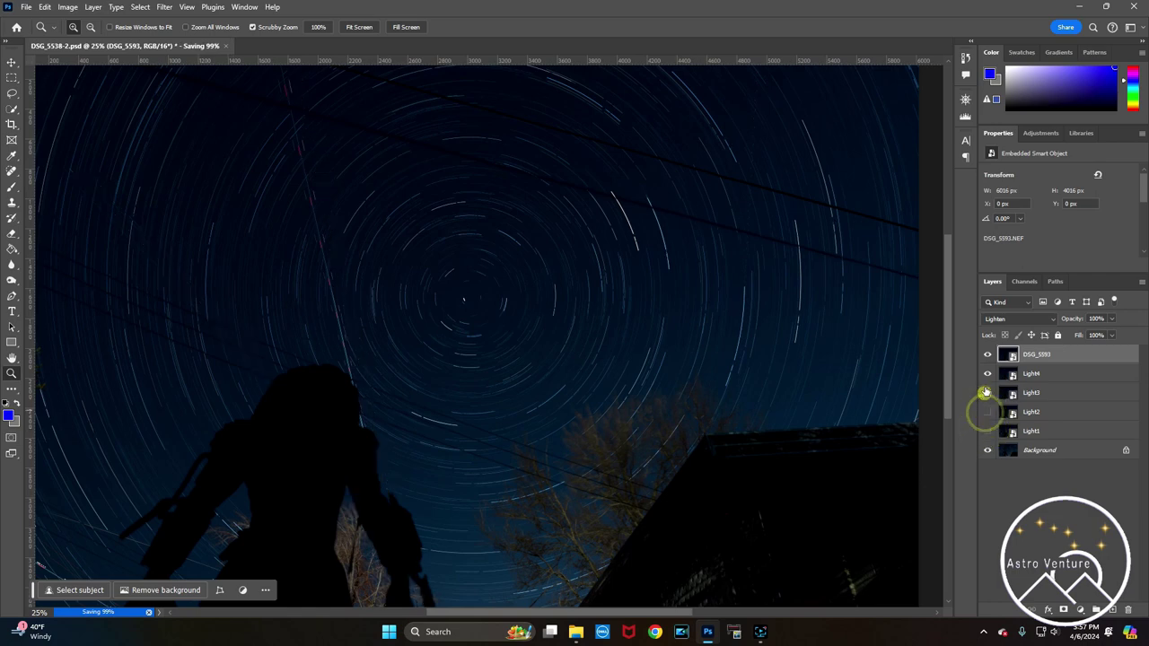
pyautogui.click(987, 392)
pyautogui.click(987, 374)
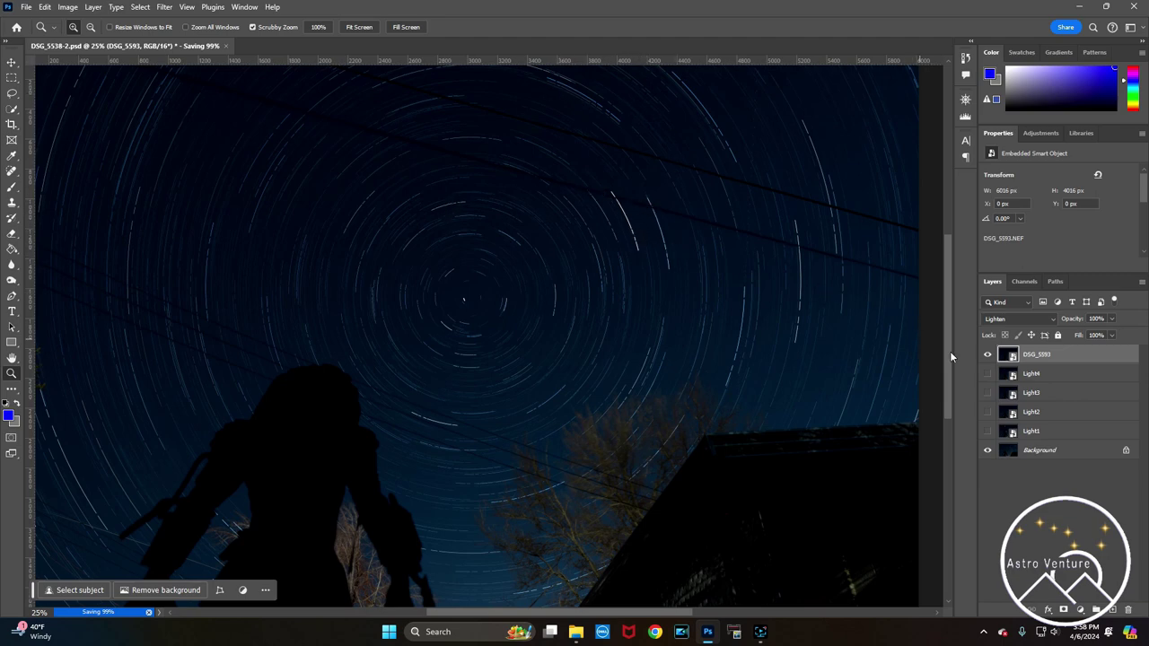
pyautogui.click(987, 374)
pyautogui.click(987, 392)
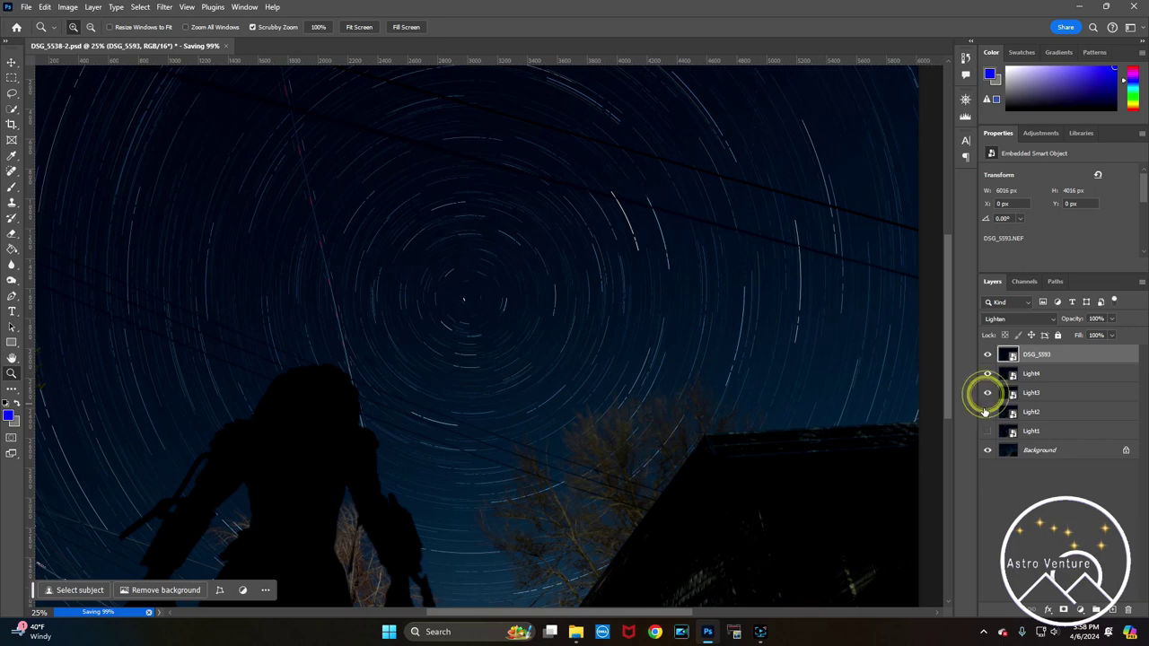
pyautogui.click(987, 411)
pyautogui.click(987, 432)
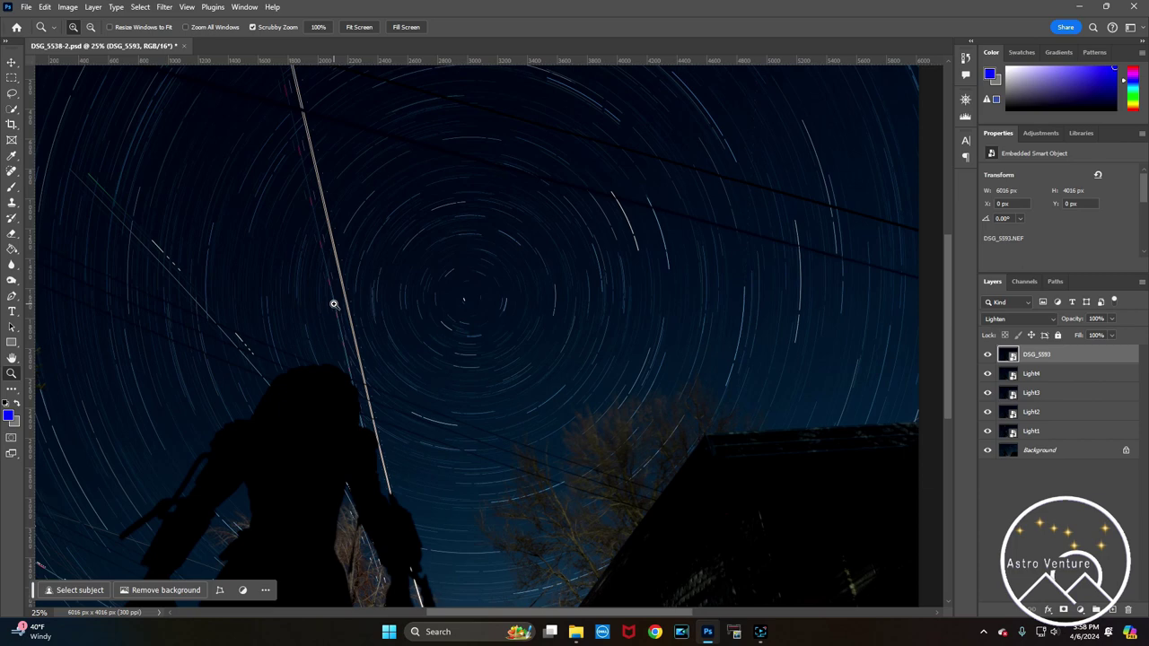
pyautogui.moveTo(452, 296); pyautogui.dragTo(482, 308)
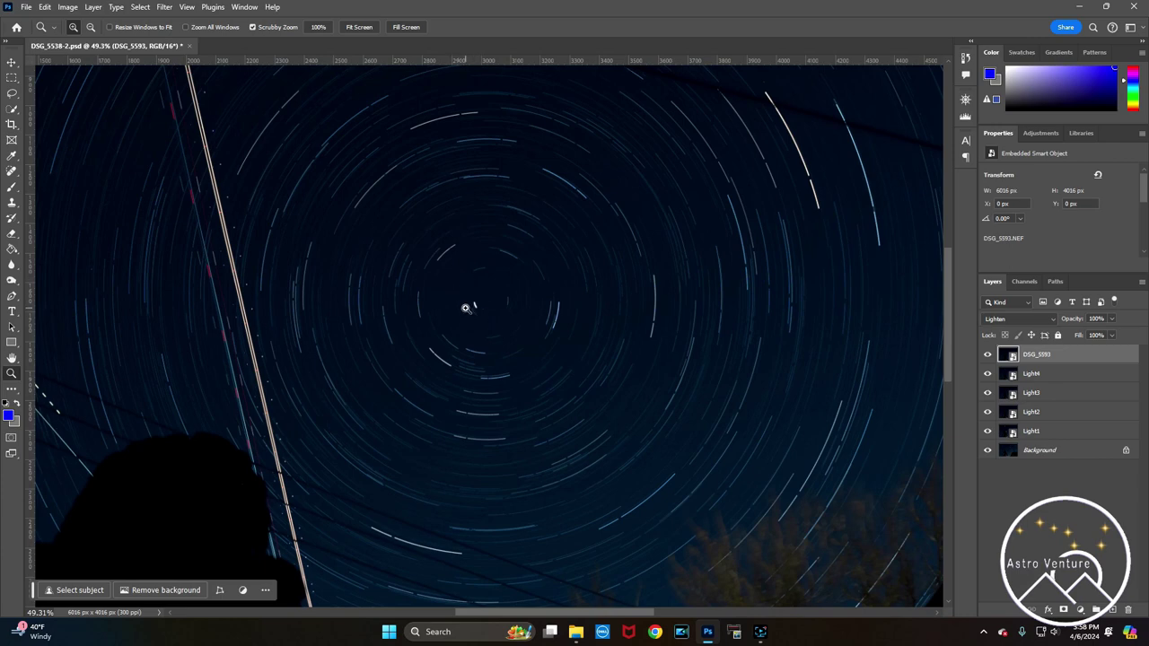
pyautogui.click(464, 308)
pyautogui.click(474, 308)
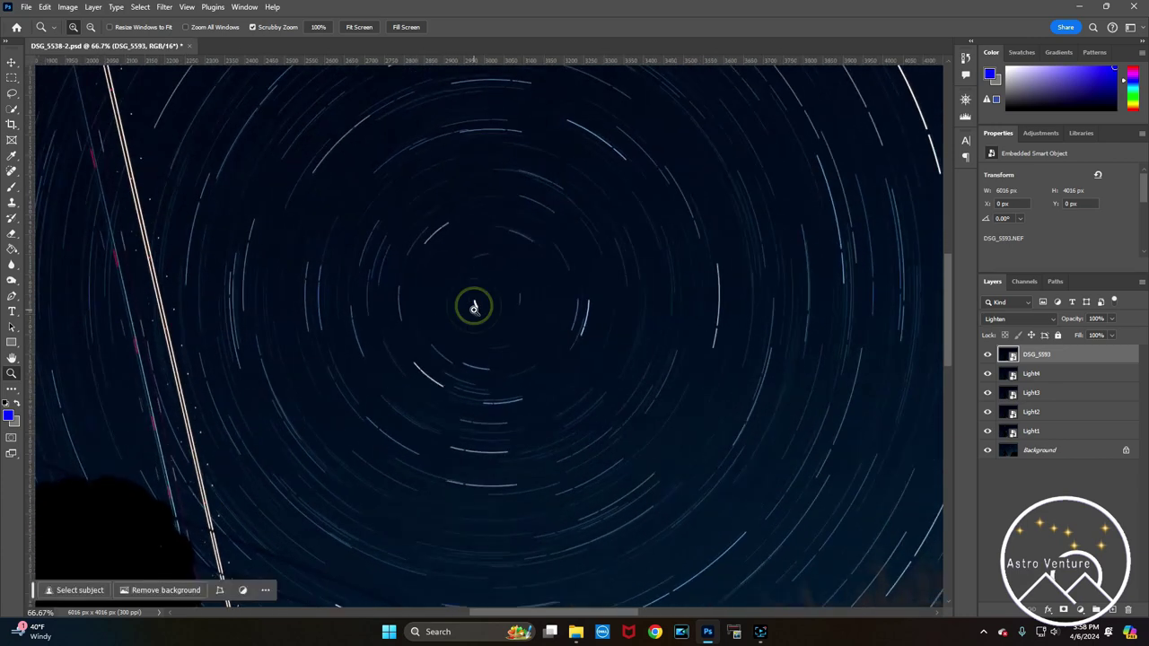
pyautogui.click(474, 308)
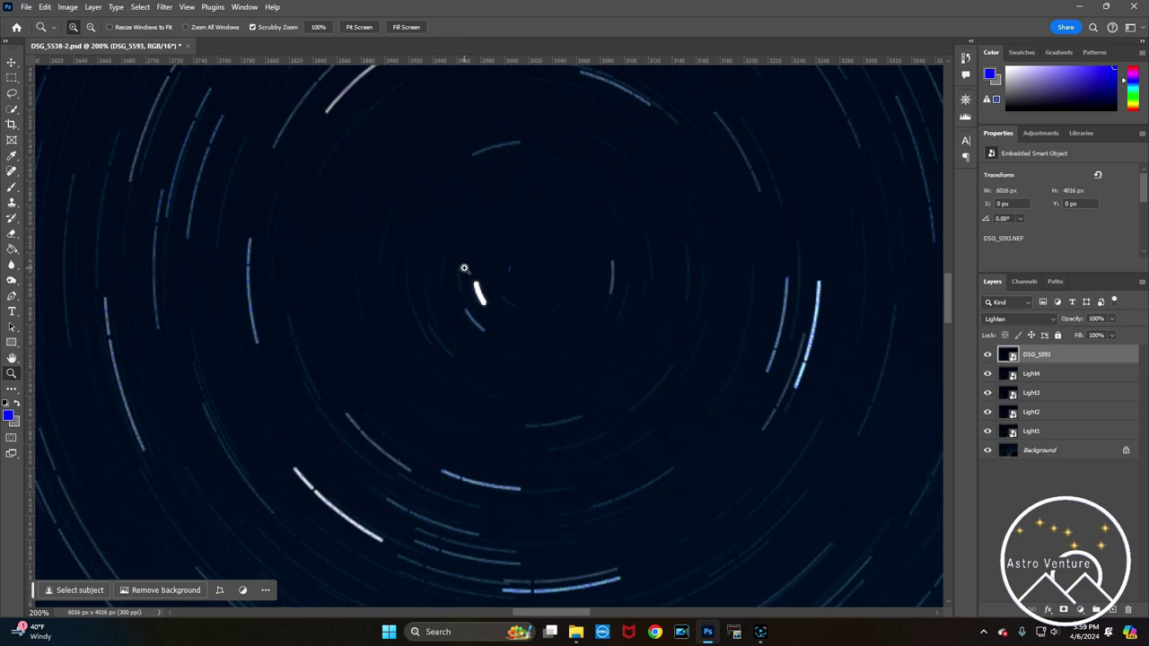
pyautogui.click(351, 27)
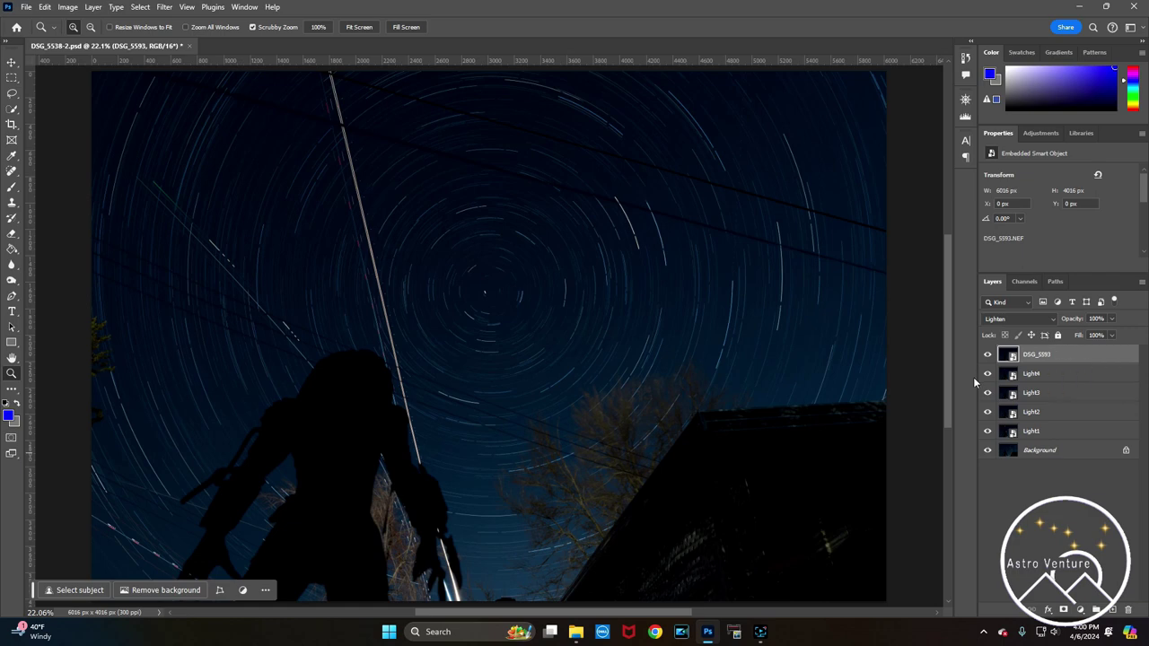
# With the top layer active, stamp all visible layers into a new Layer 1 via Ctrl+Shift+Alt+E
pyautogui.click(1079, 353)
pyautogui.hotkey('ctrl', 'shift', 'alt', 'e')
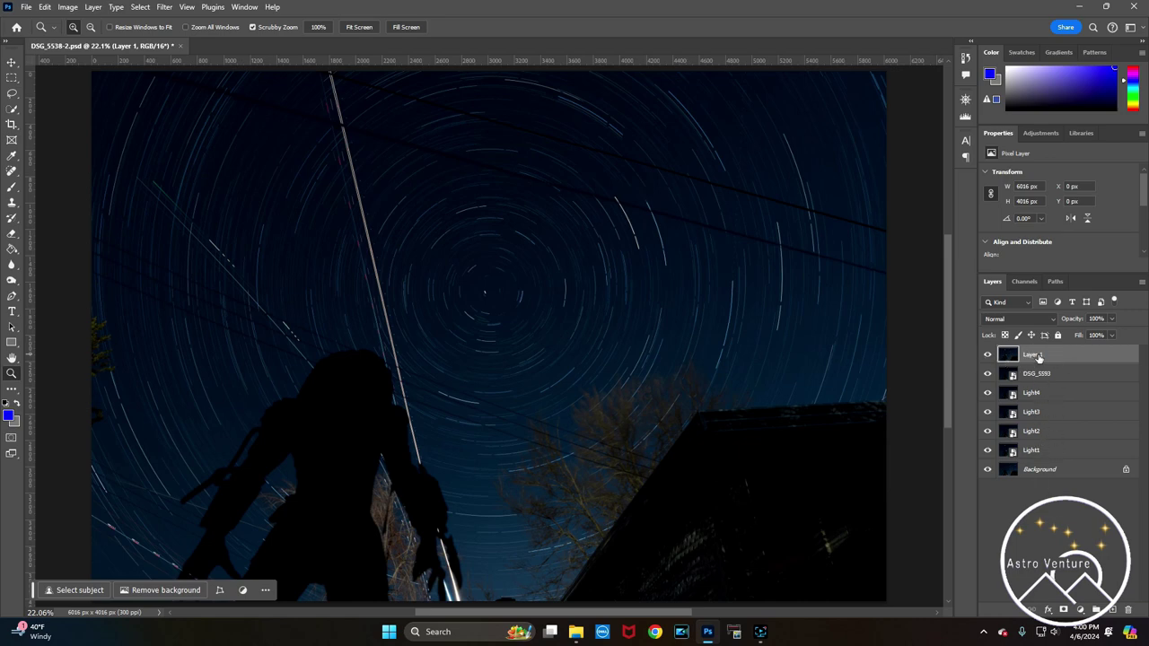
# Drag DSG_5538 from the Images folder onto the Photoshop canvas, opening it in Camera Raw
pyautogui.click(575, 631)
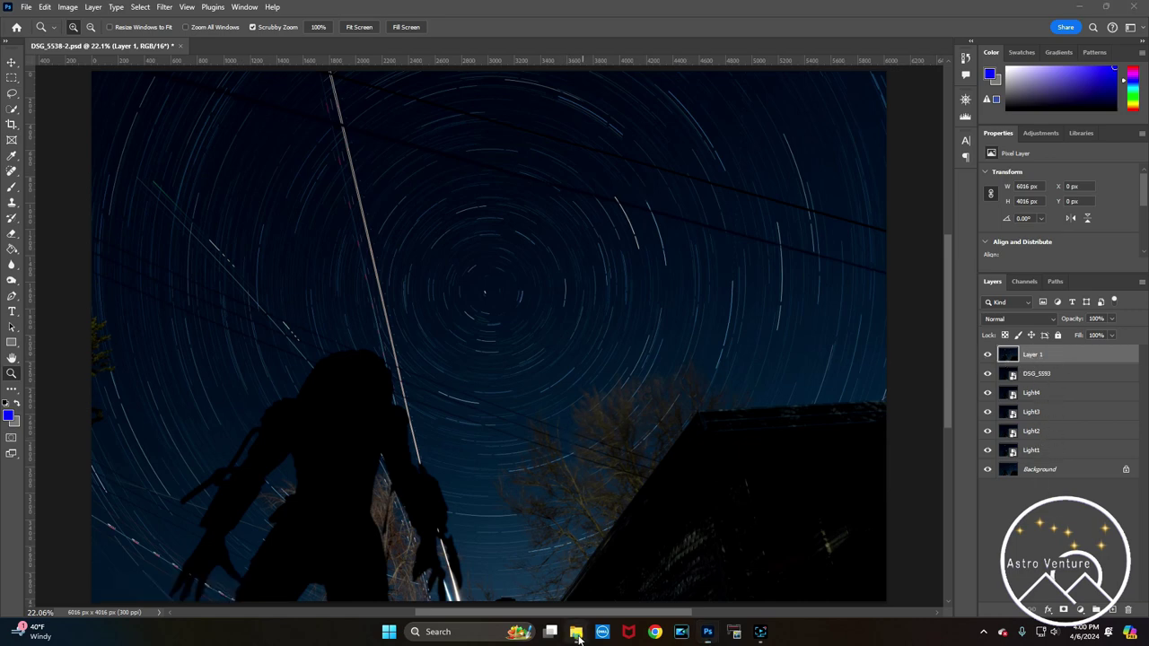
pyautogui.scroll(10, 891, 292)
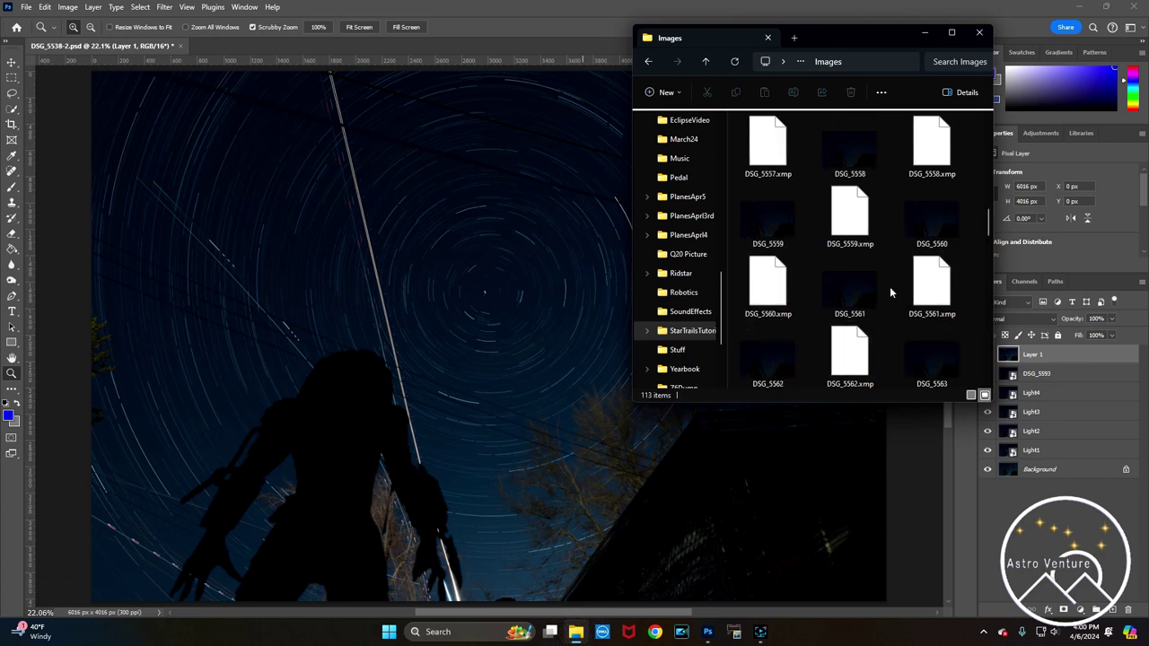
pyautogui.scroll(5, 890, 292)
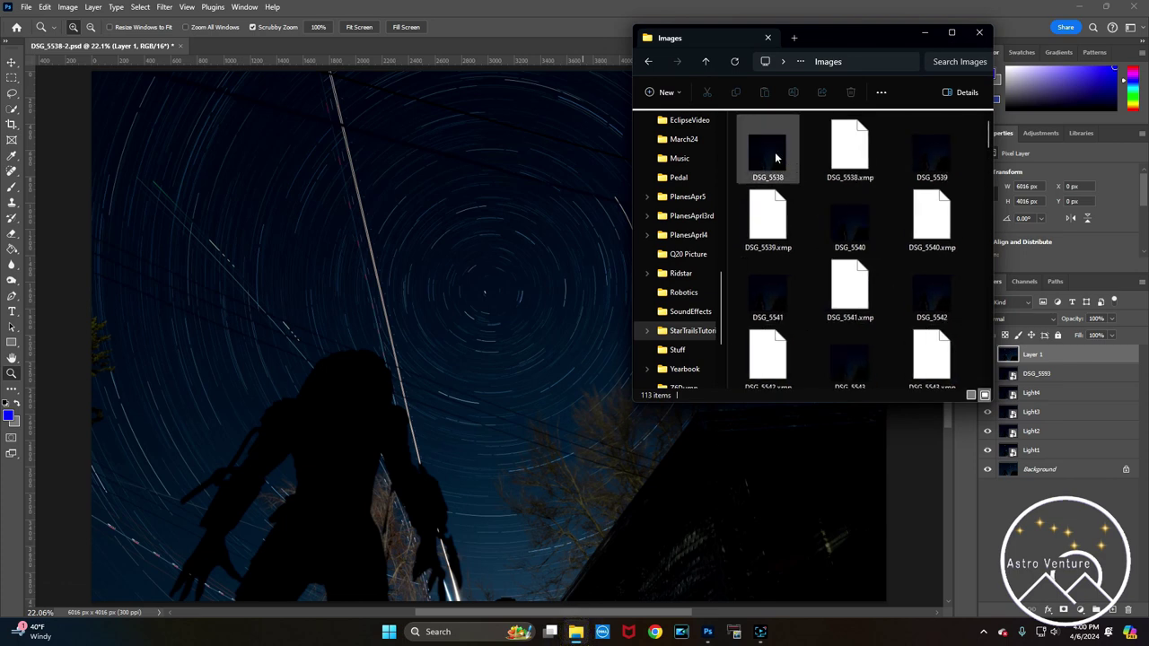
pyautogui.moveTo(764, 154); pyautogui.dragTo(640, 333)
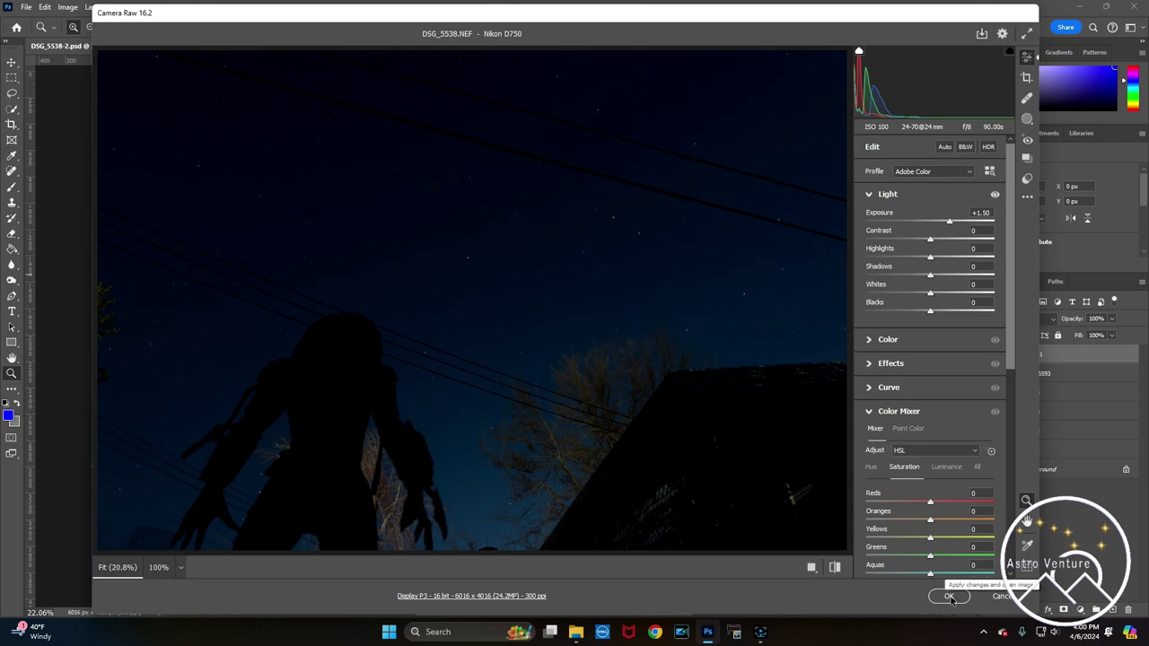
# Accept Camera Raw, commit DSG_5538 as a top smart-object layer, and toggle it to compare
pyautogui.click(950, 596)
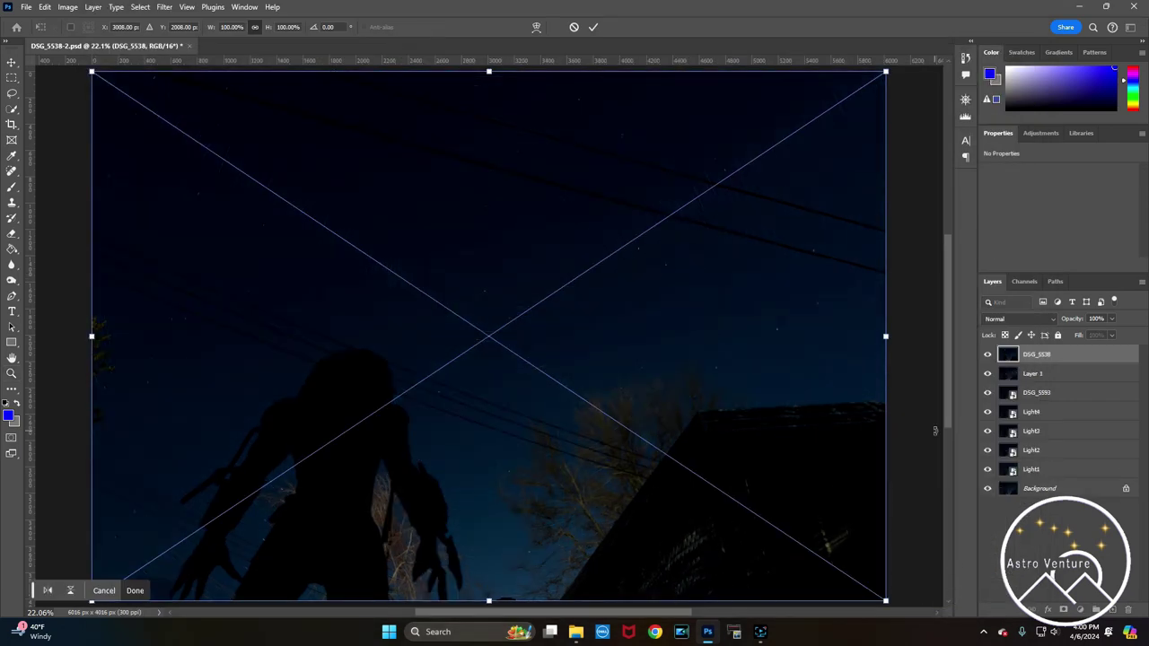
pyautogui.press('Return')
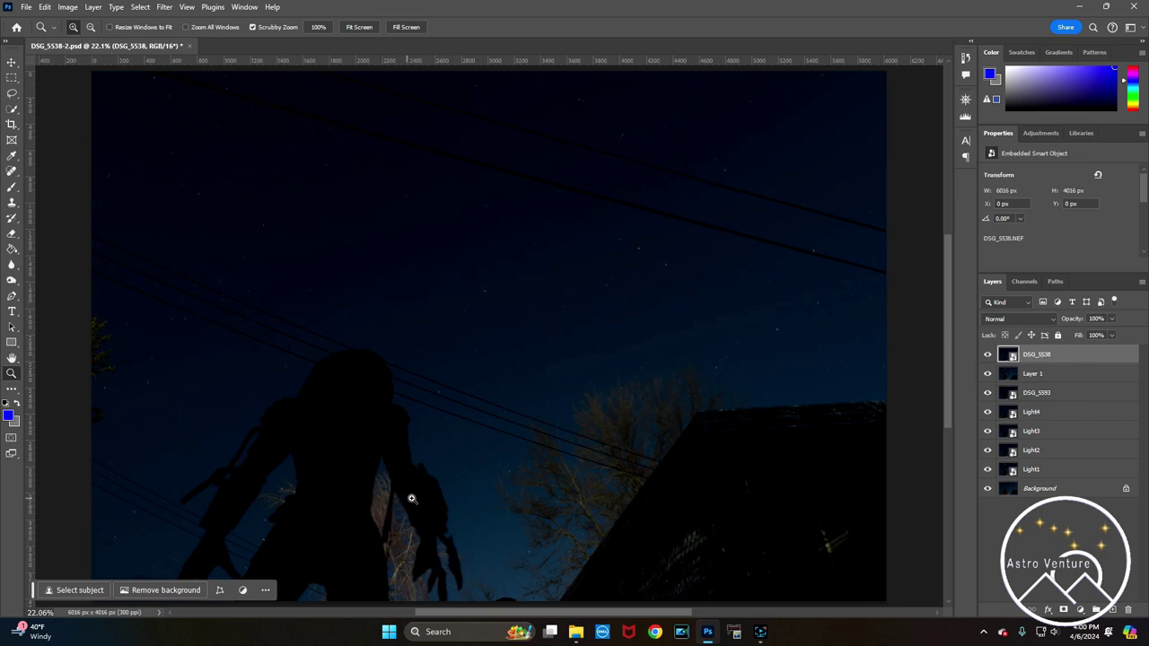
pyautogui.click(987, 355)
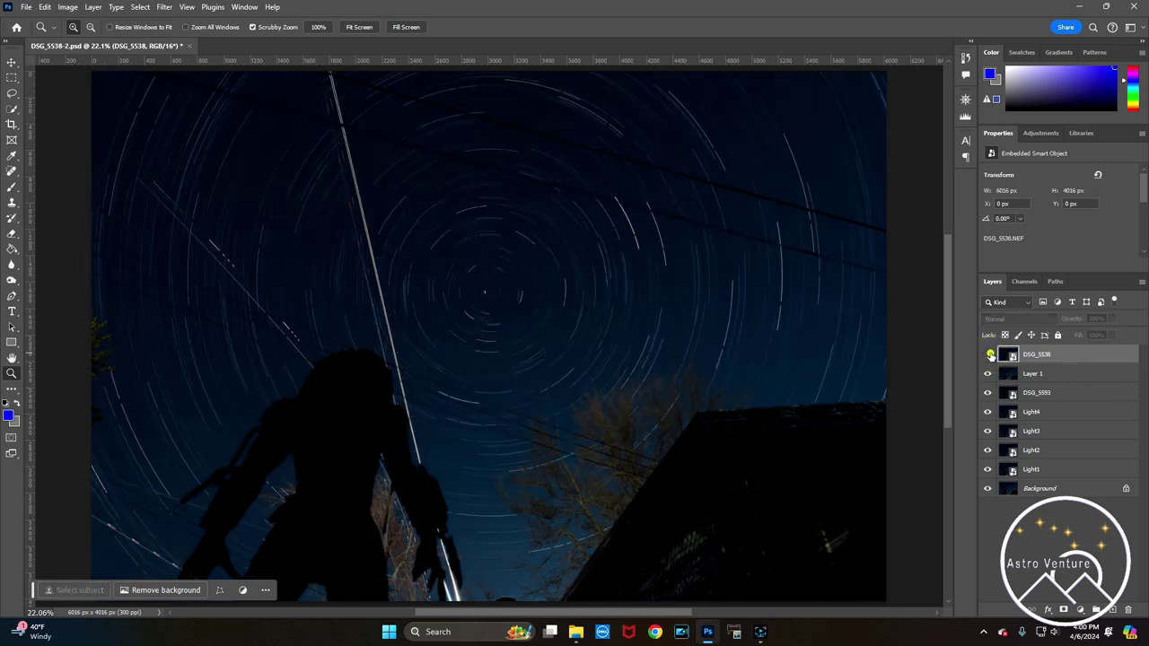
pyautogui.click(987, 355)
pyautogui.click(987, 355)
pyautogui.click(987, 355)
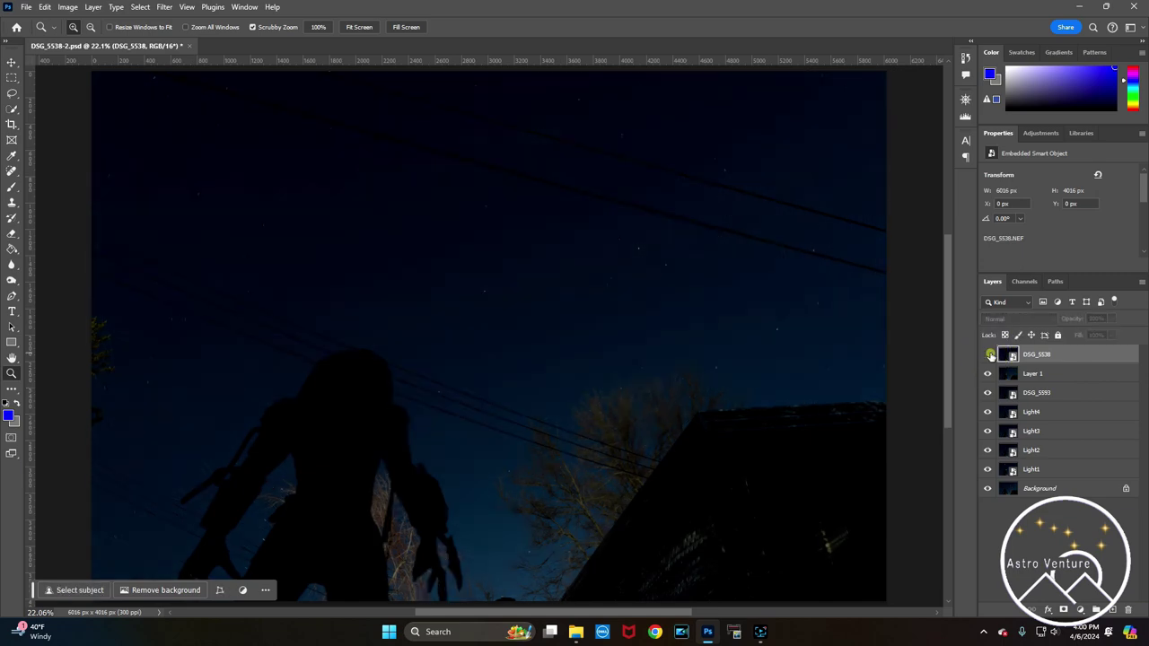
pyautogui.click(987, 355)
pyautogui.click(987, 354)
pyautogui.click(988, 355)
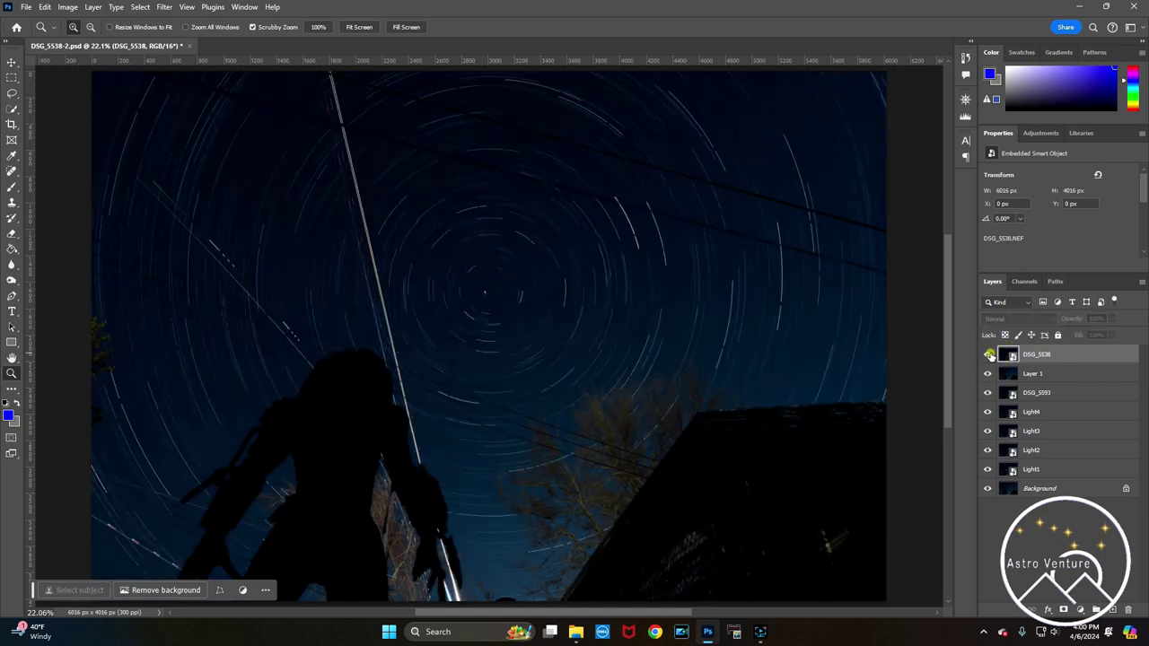
pyautogui.click(987, 355)
pyautogui.click(988, 354)
pyautogui.click(987, 355)
pyautogui.click(987, 355)
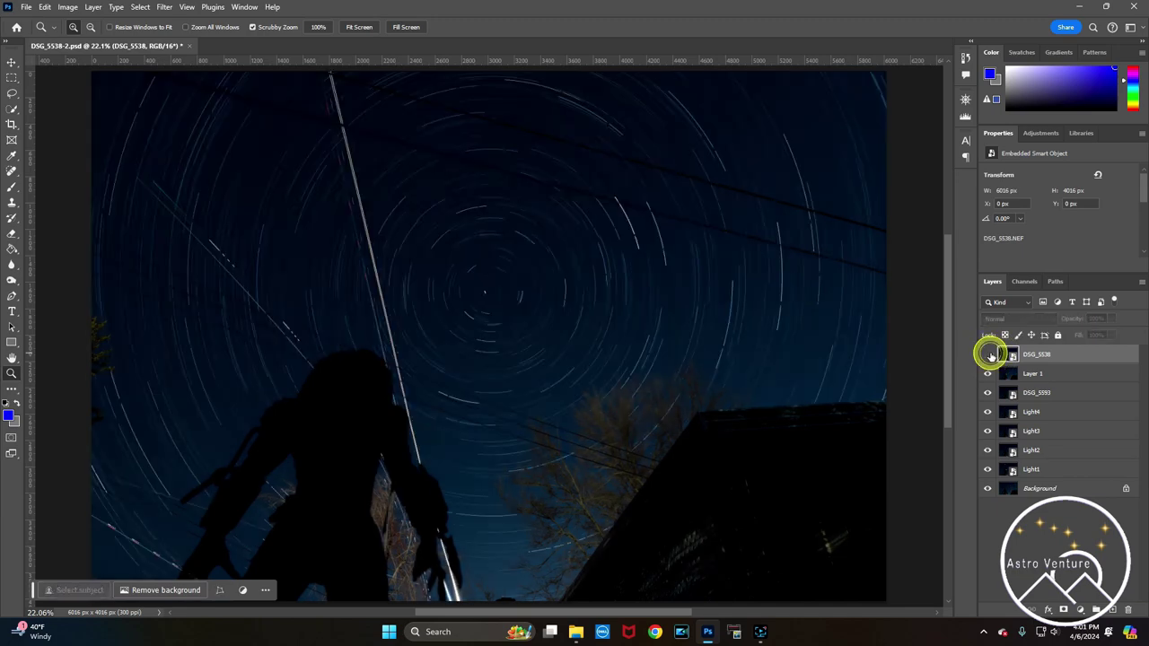
pyautogui.click(987, 354)
pyautogui.click(988, 355)
pyautogui.click(988, 355)
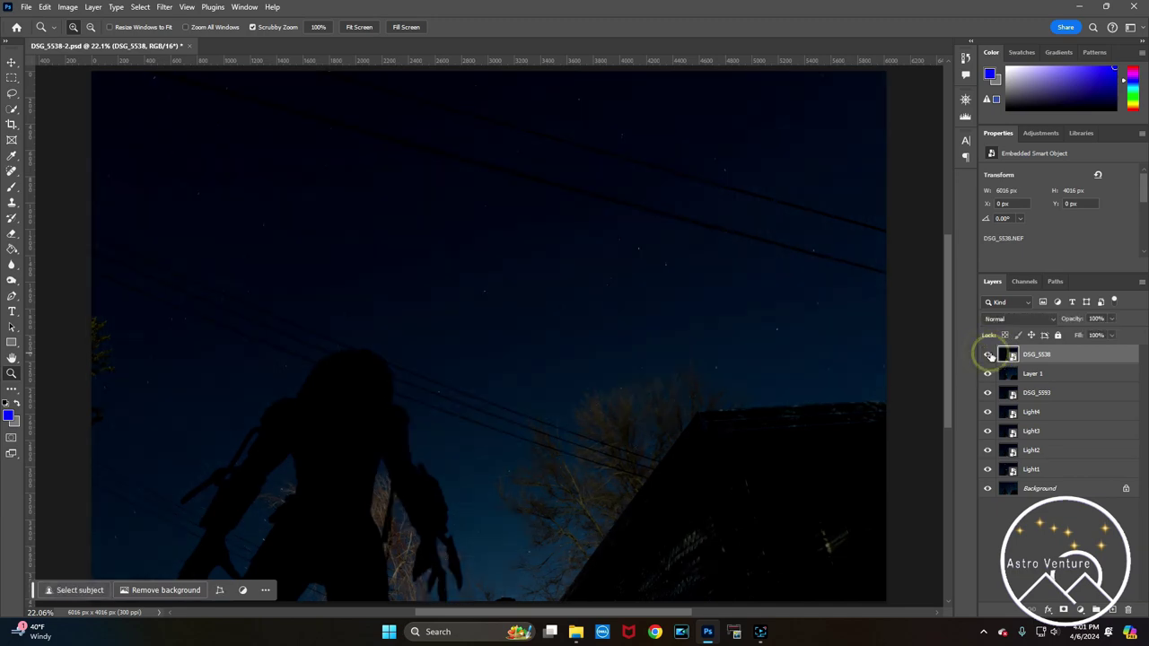
pyautogui.click(989, 355)
pyautogui.click(989, 355)
pyautogui.click(988, 355)
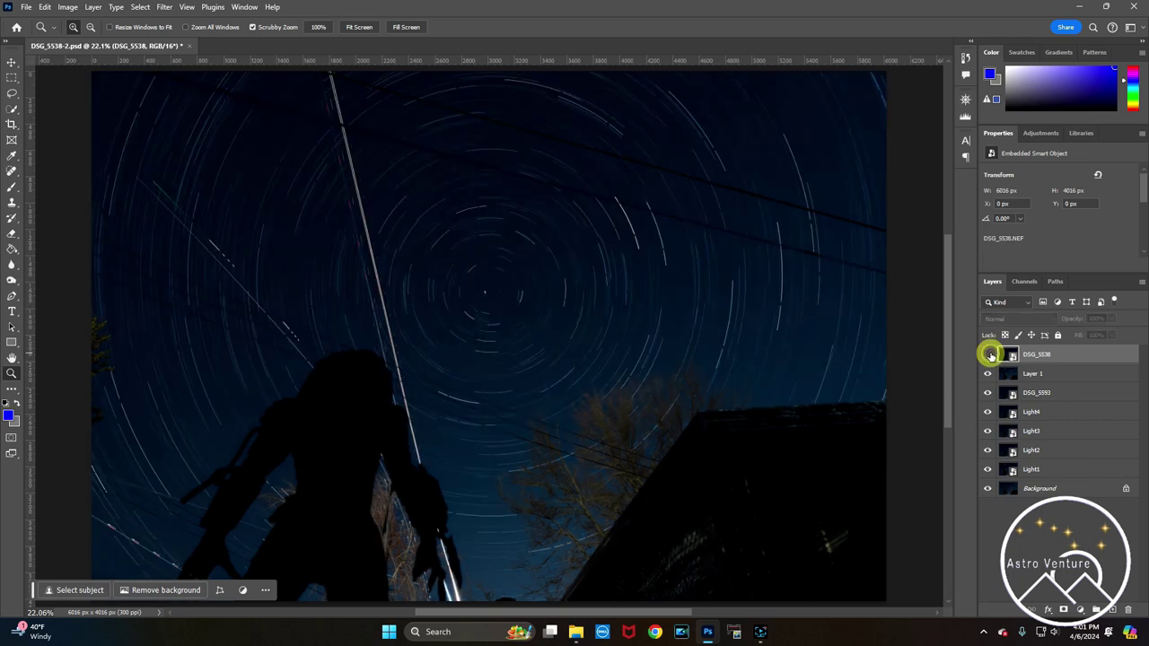
pyautogui.click(988, 354)
pyautogui.click(988, 355)
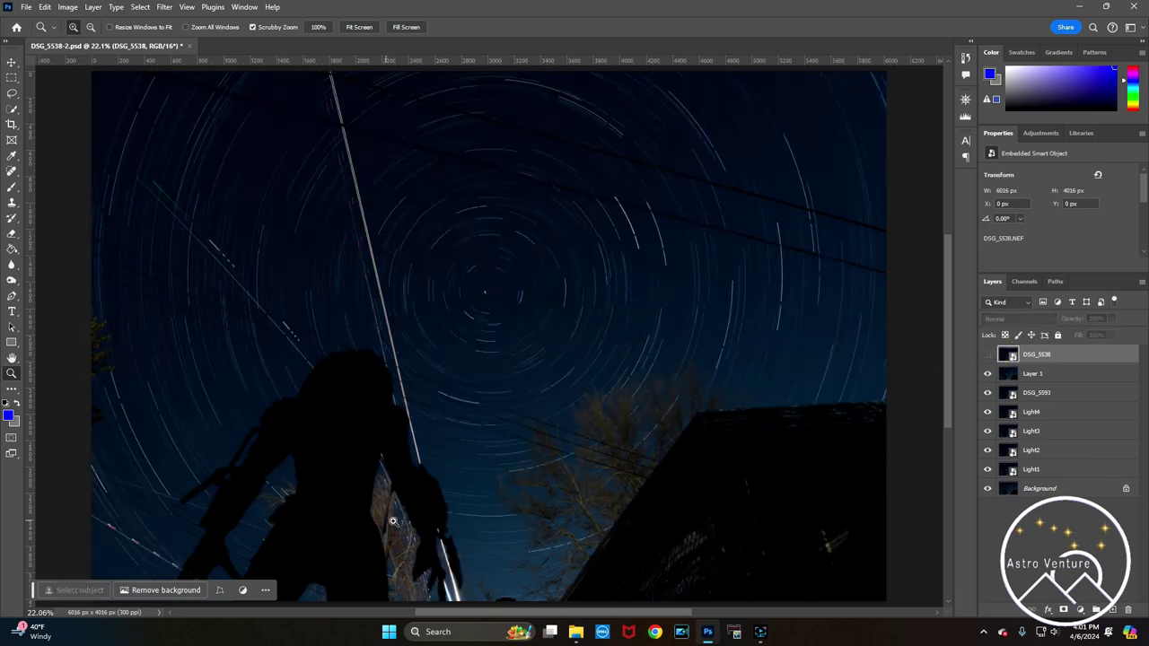
pyautogui.click(988, 355)
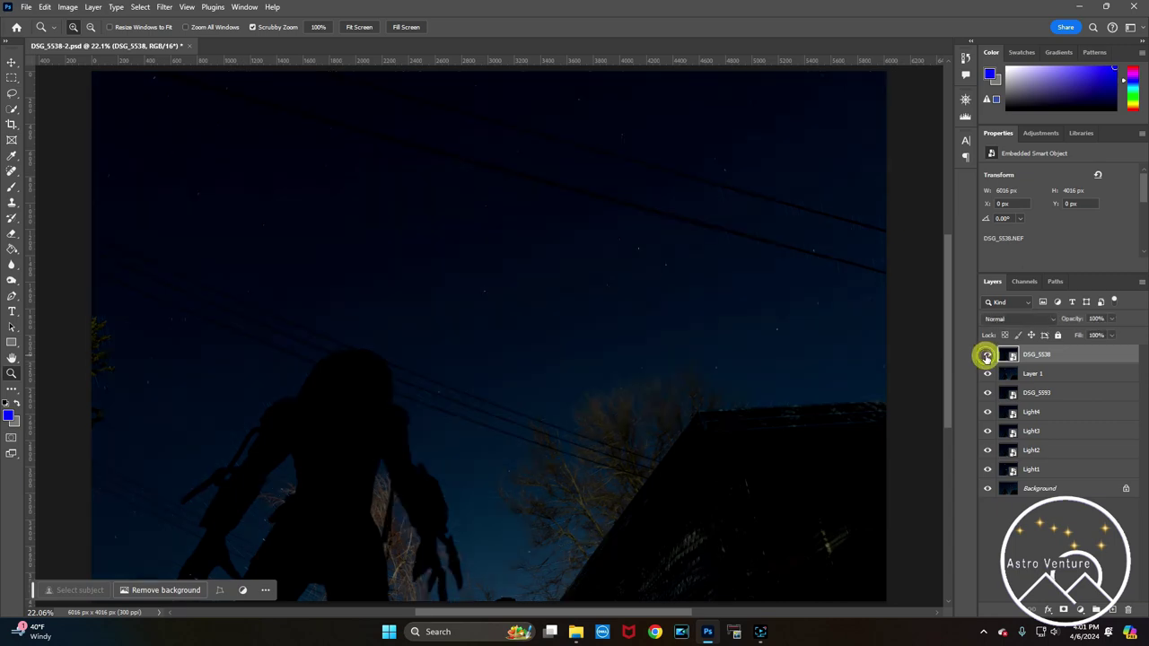
pyautogui.scroll(3, 988, 356)
pyautogui.click(1009, 356)
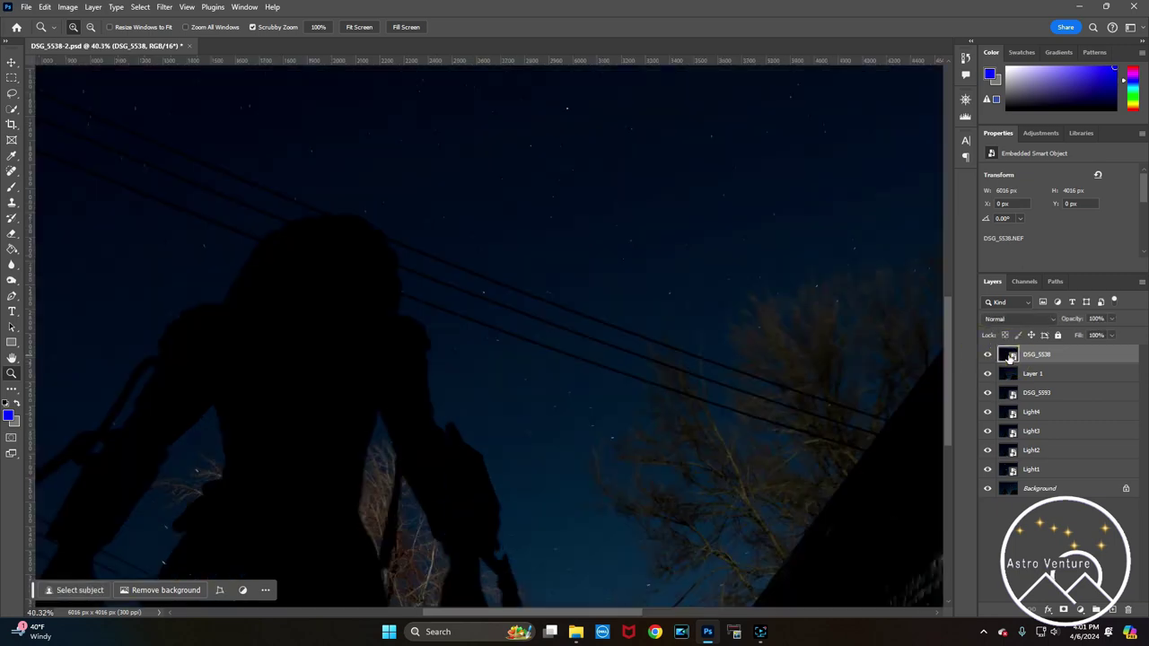
pyautogui.click(1057, 351)
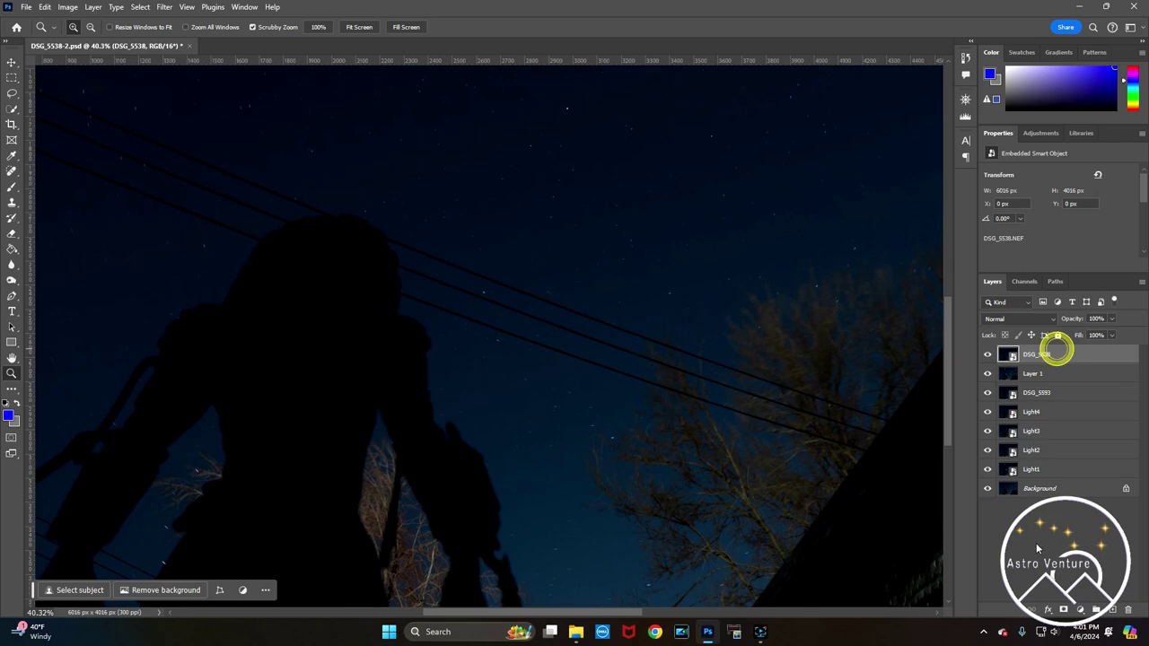
# Add a layer mask to DSG_5538 and fill it black to hide the frame
pyautogui.click(1063, 609)
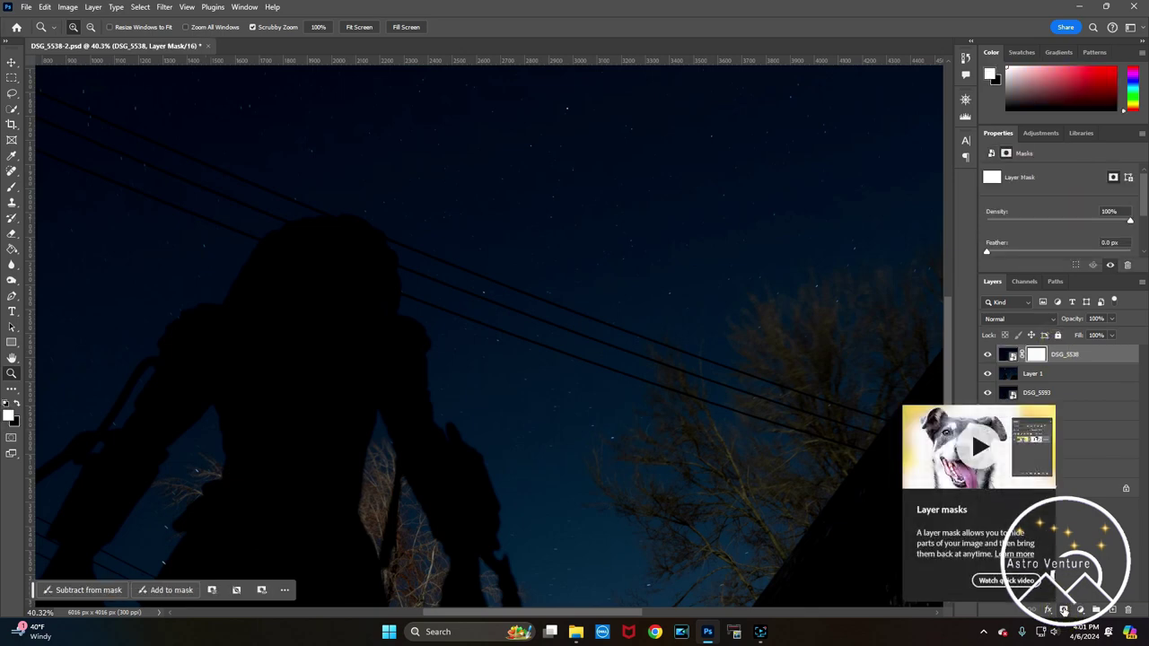
pyautogui.press('g')
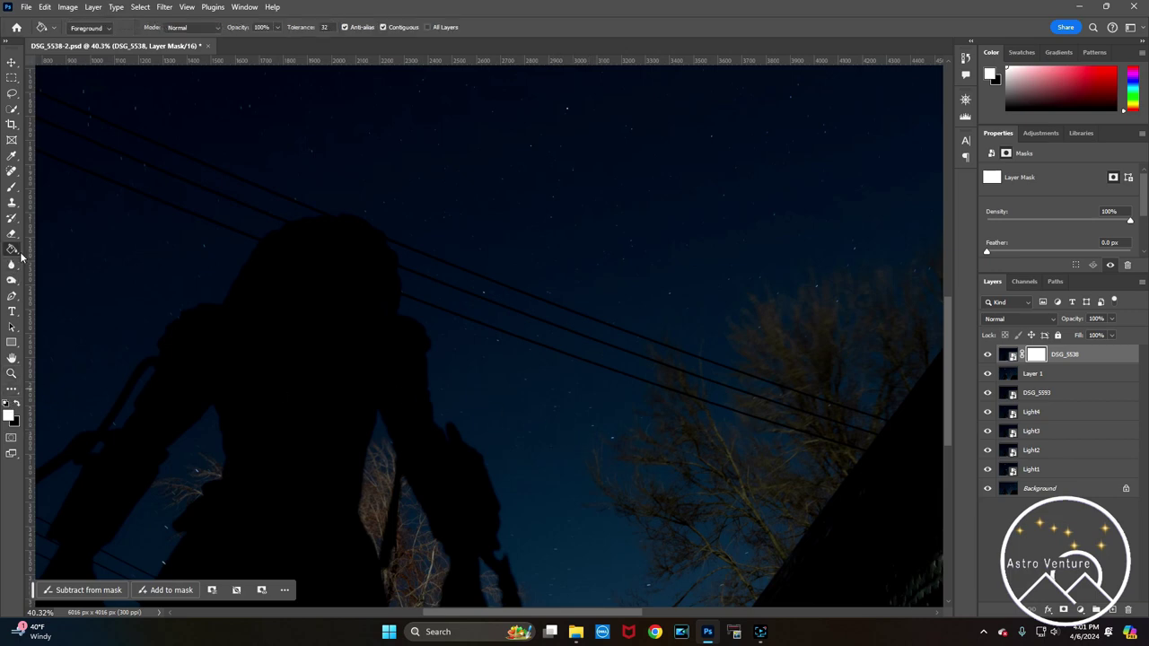
pyautogui.click(16, 404)
pyautogui.click(428, 331)
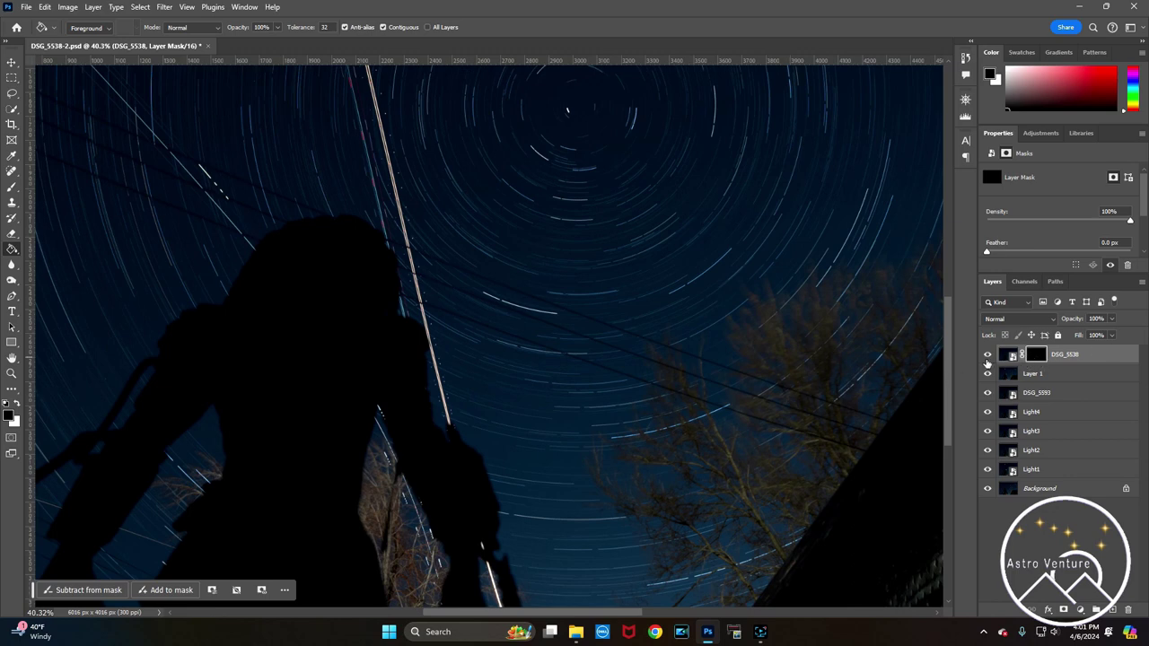
# Paint white on the mask over the statue's tassel, then zoom out to the whole photo
pyautogui.click(1036, 354)
pyautogui.click(18, 403)
pyautogui.press('b')
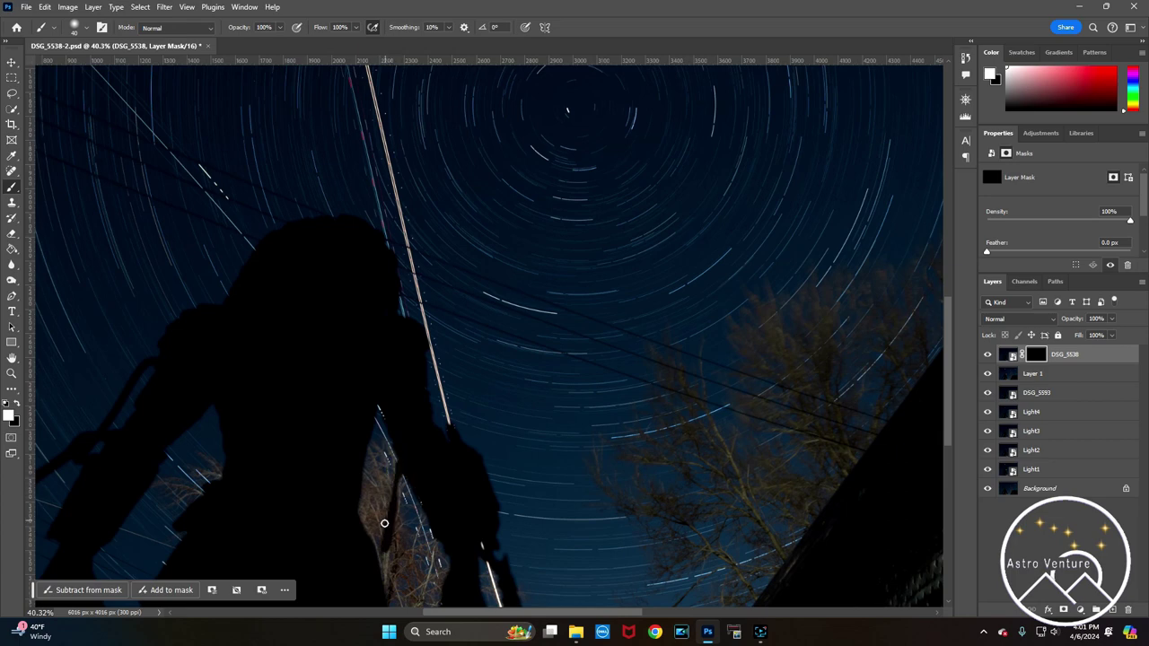
pyautogui.moveTo(383, 549); pyautogui.dragTo(394, 526)
pyautogui.click(404, 464)
pyautogui.press('z')
pyautogui.hotkey('ctrl', '-')
pyautogui.hotkey('ctrl', '-')
pyautogui.hotkey('ctrl', '-')
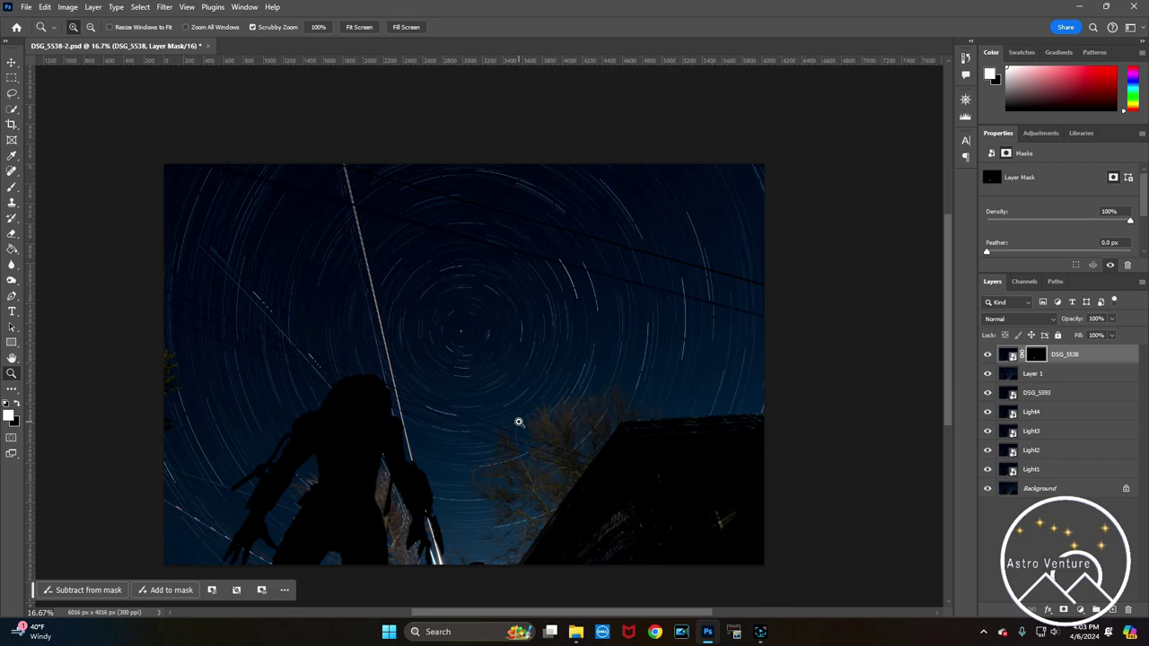
pyautogui.click(575, 310)
pyautogui.click(573, 278)
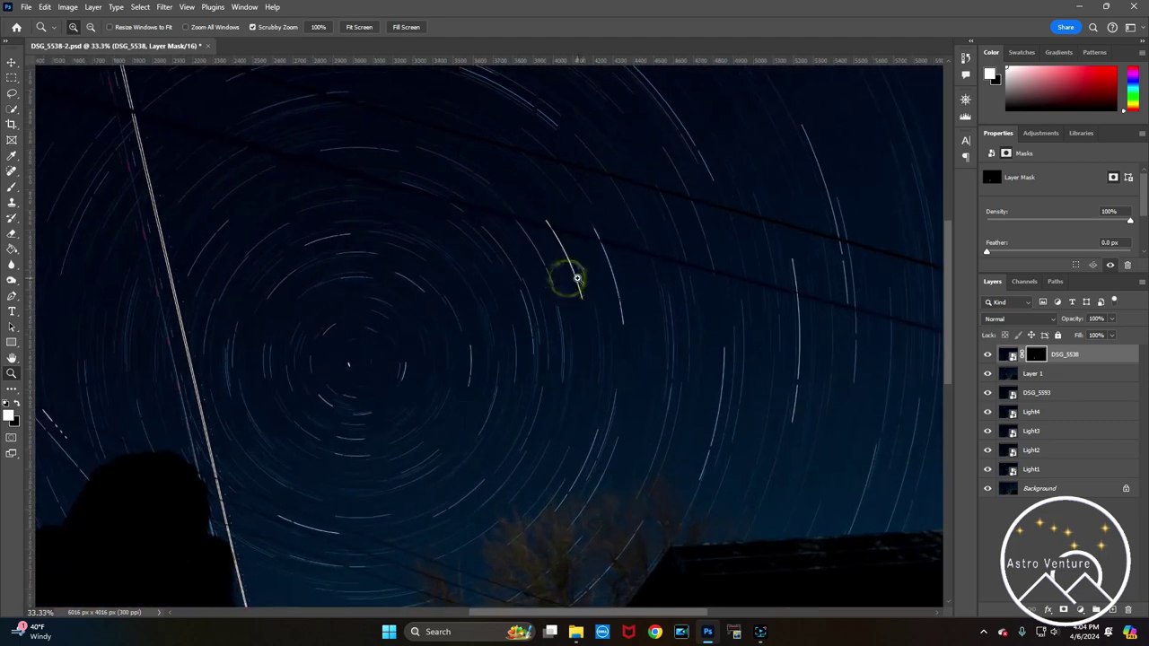
pyautogui.click(577, 278)
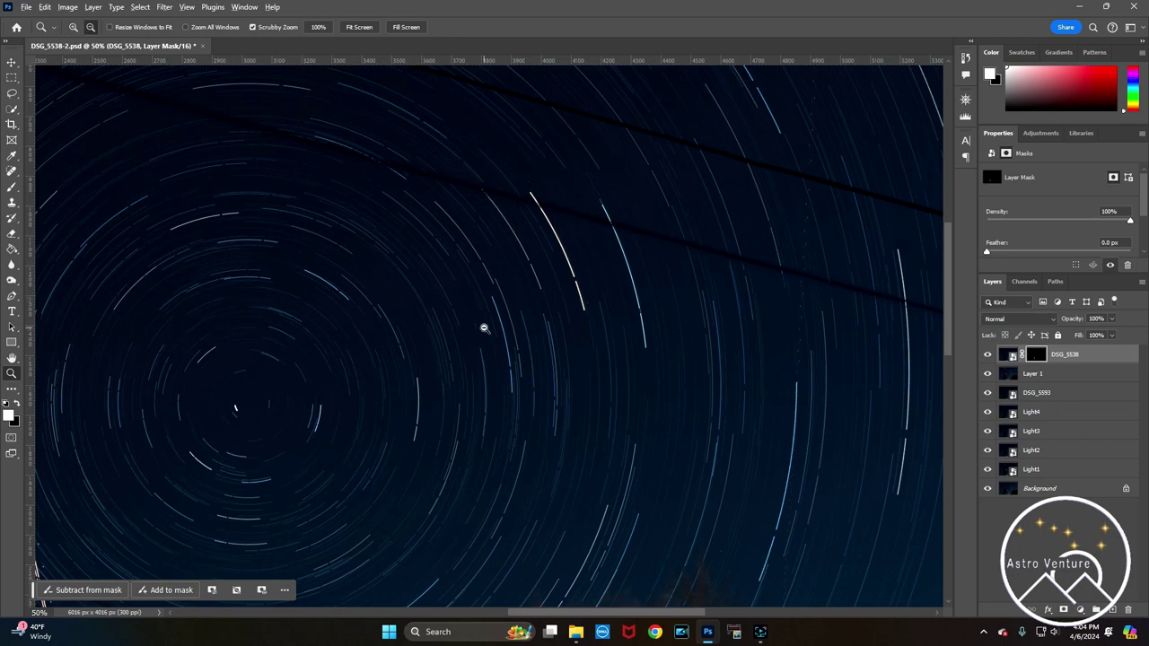
pyautogui.keyDown('alt'); pyautogui.click(484, 327); pyautogui.keyUp('alt')
pyautogui.keyDown('alt'); pyautogui.click(443, 341); pyautogui.keyUp('alt')
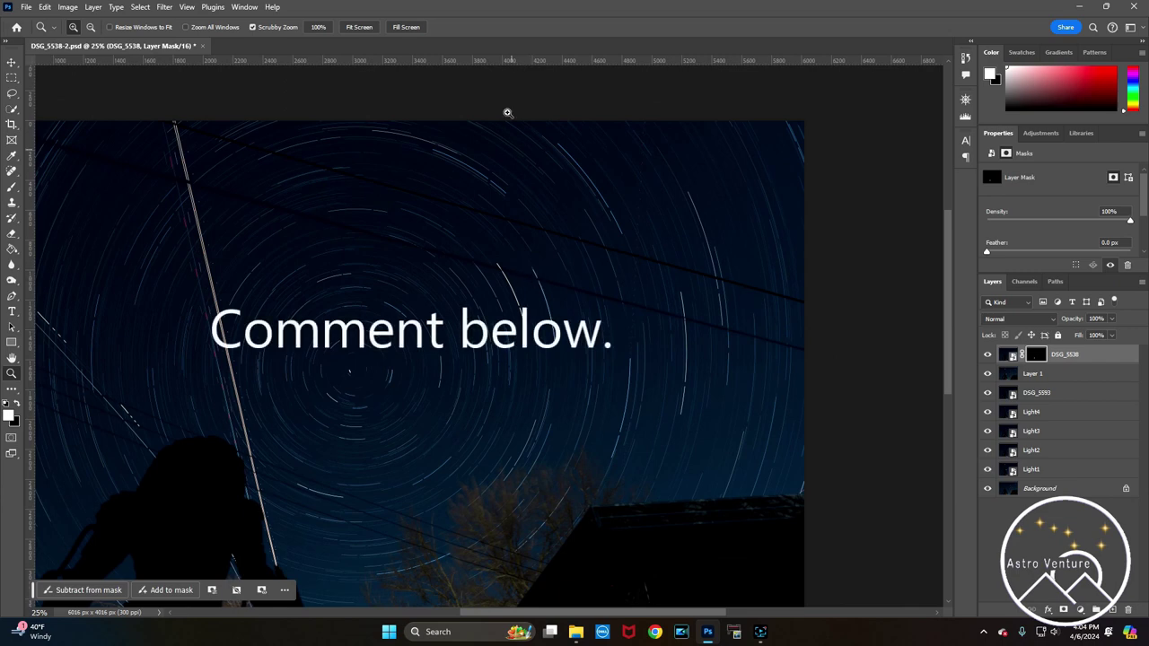
pyautogui.click(358, 28)
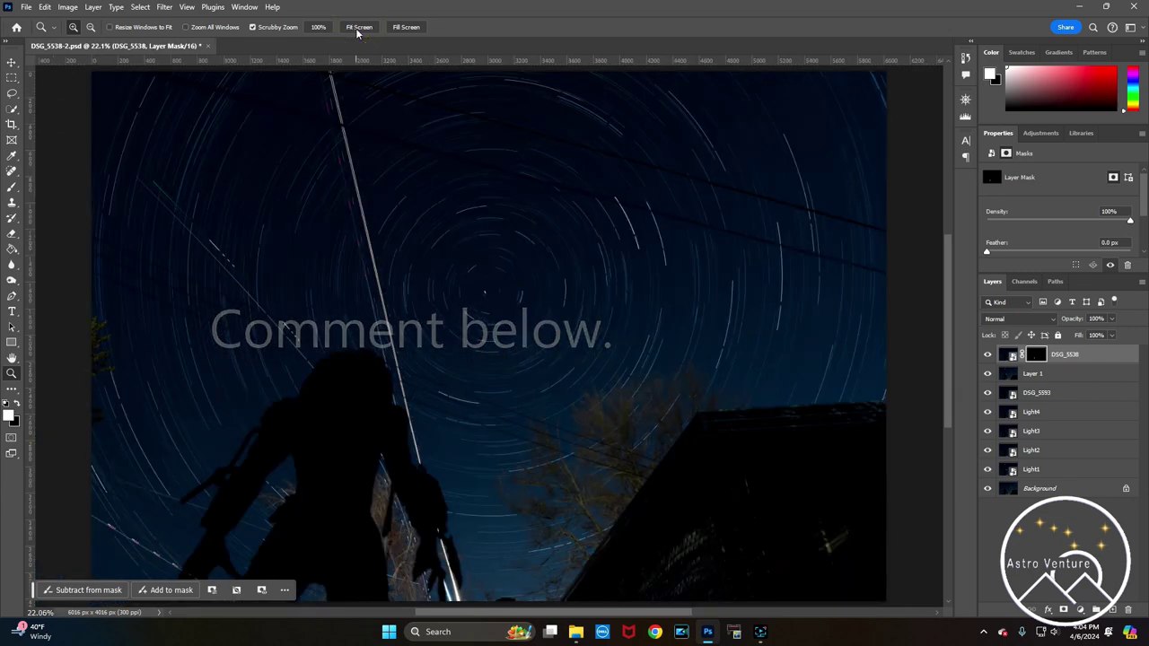